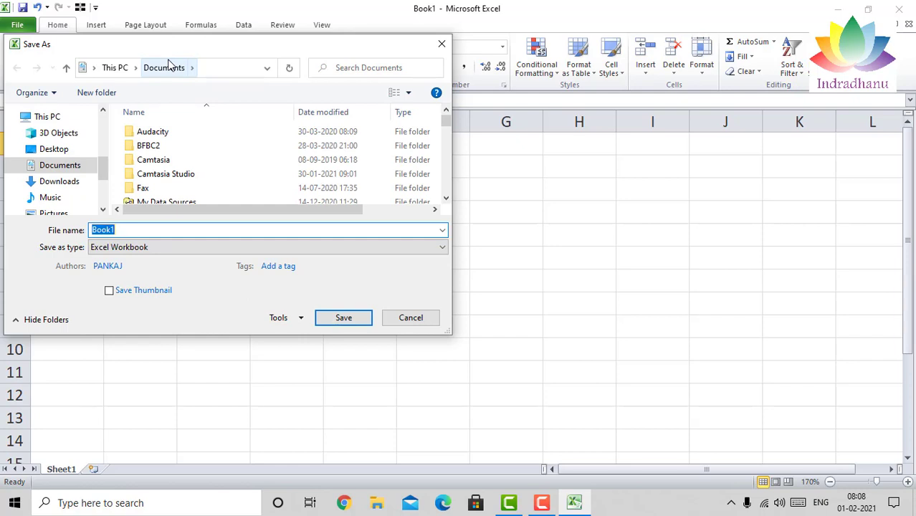
Save the workbook in Documents as "Professional Consulting P&L" in Excel Workbook format
type("Pro")
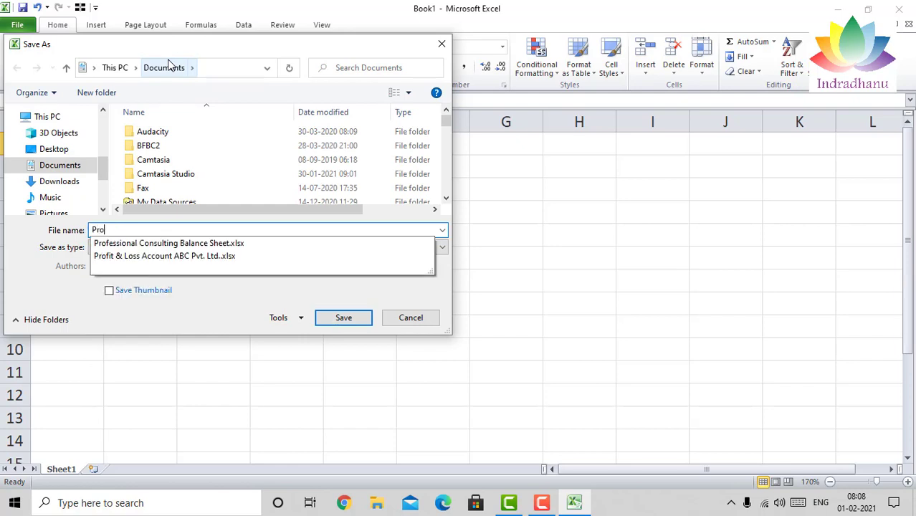
type("fessional COnsu")
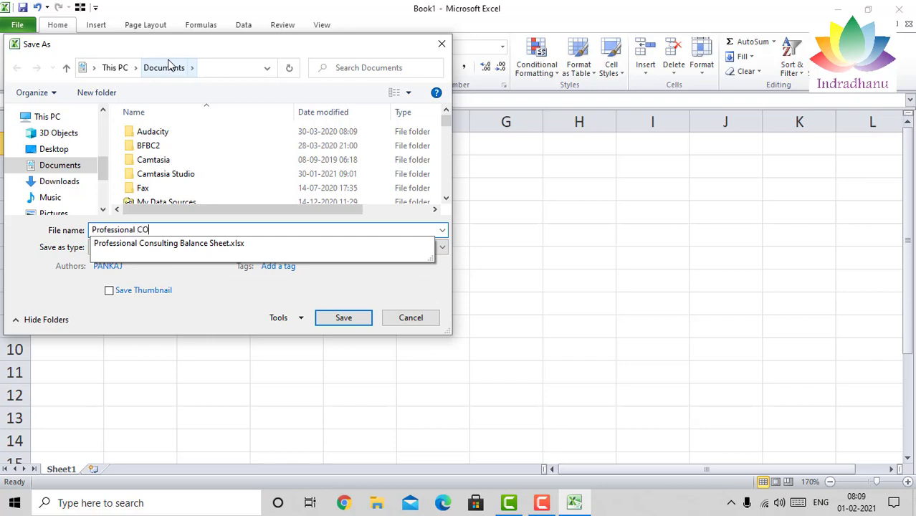
key("BackSpace")
key("BackSpace")
key("BackSpace")
key("BackSpace")
type("onsulting P&L")
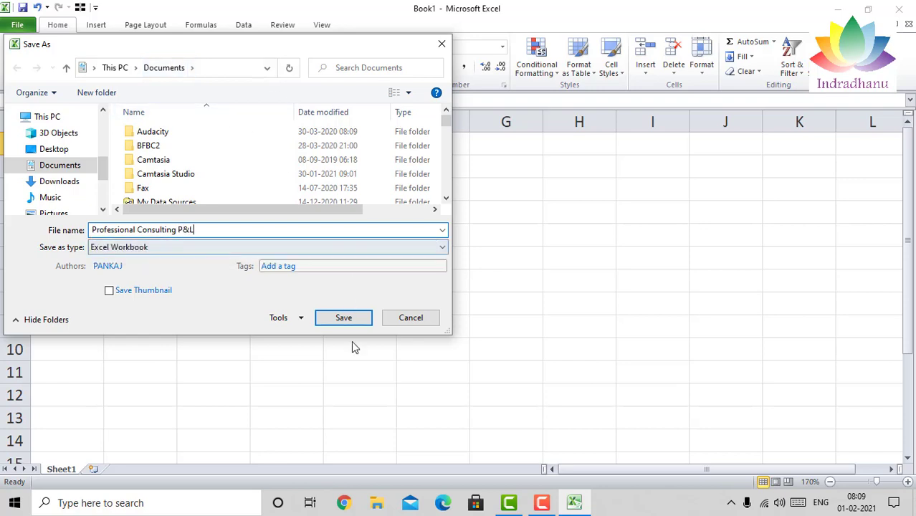
left_click(341, 320)
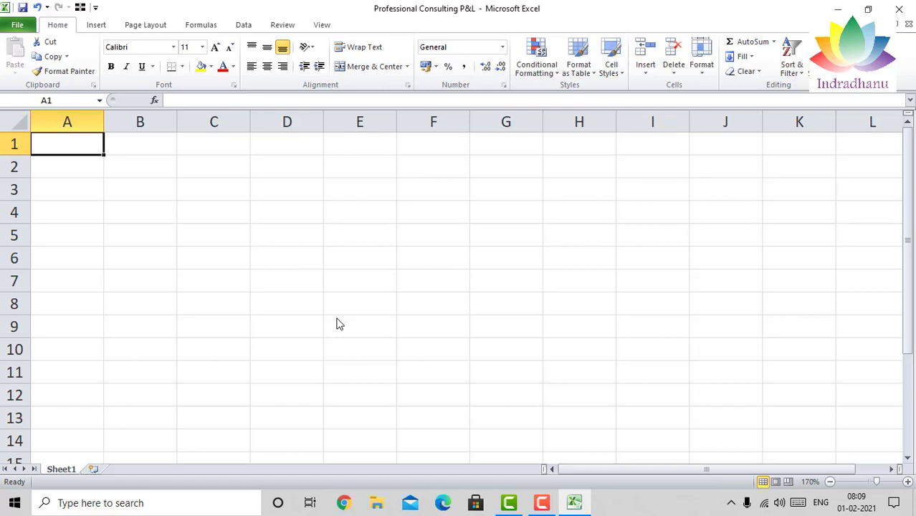
Enter the company name "Professional Consulting Private Limited" in cell A1
type("Professin")
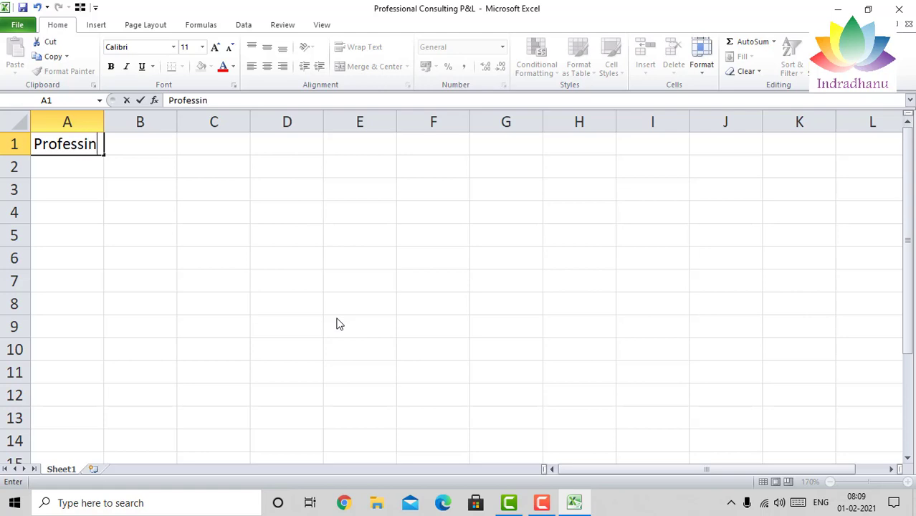
key("BackSpace")
type("onal ")
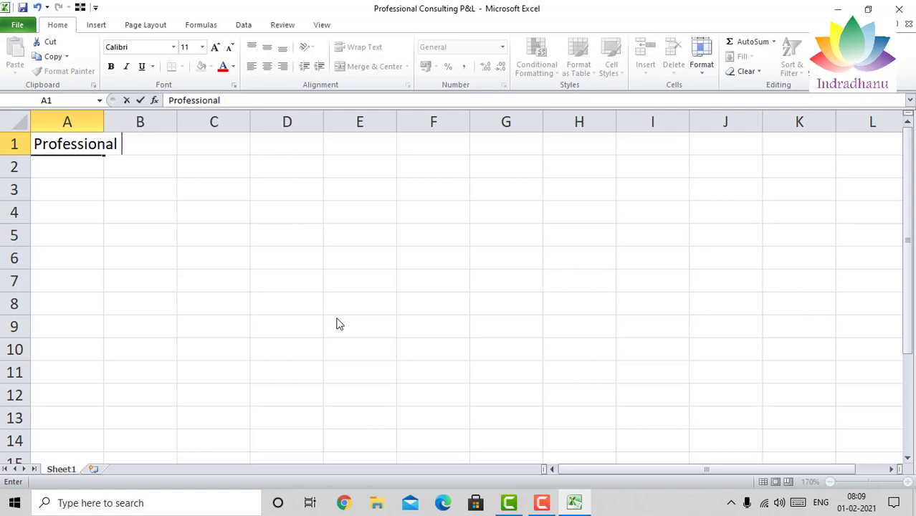
type("COnsulting")
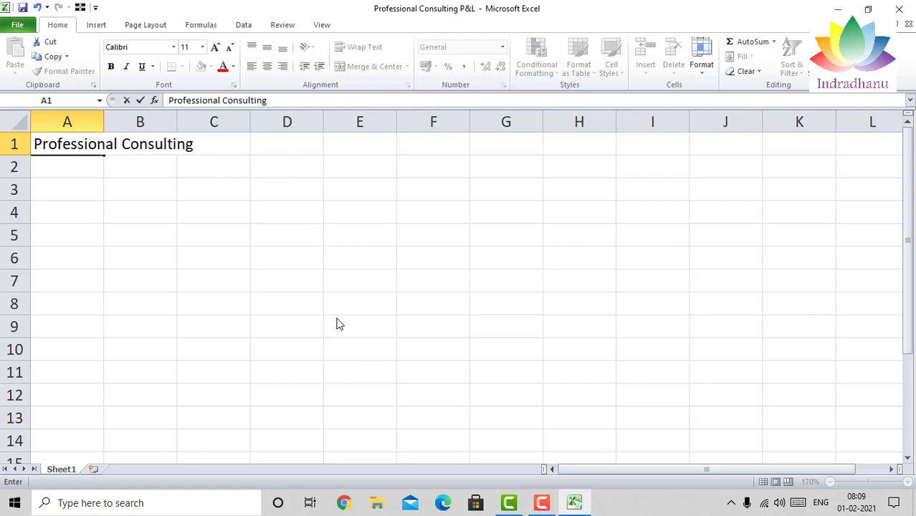
type(" Private Limited")
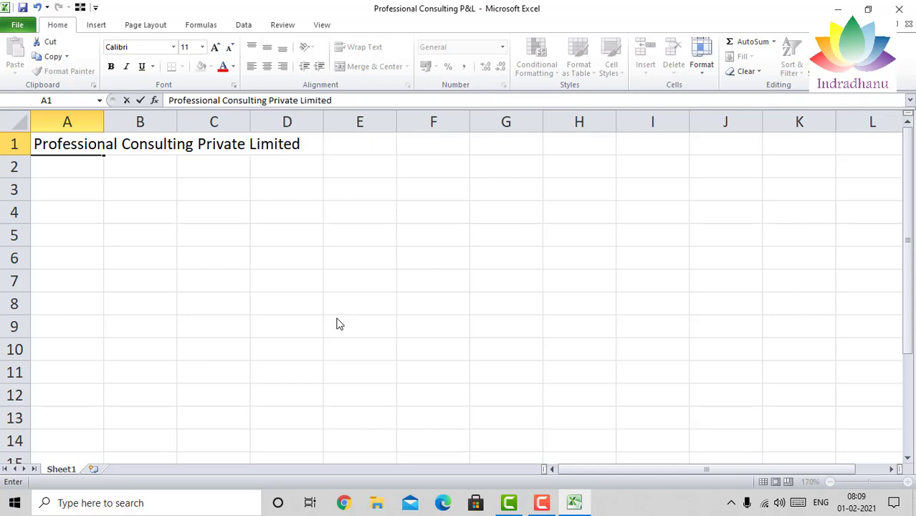
key("Return")
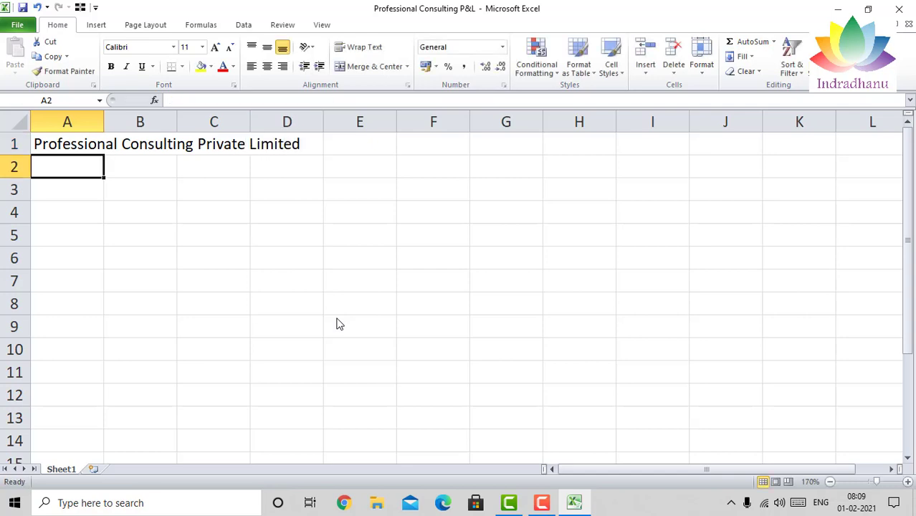
Enter the statement title "Profit & Loss Account for the year ended 31.03.2021" in cell A2
type("Profi")
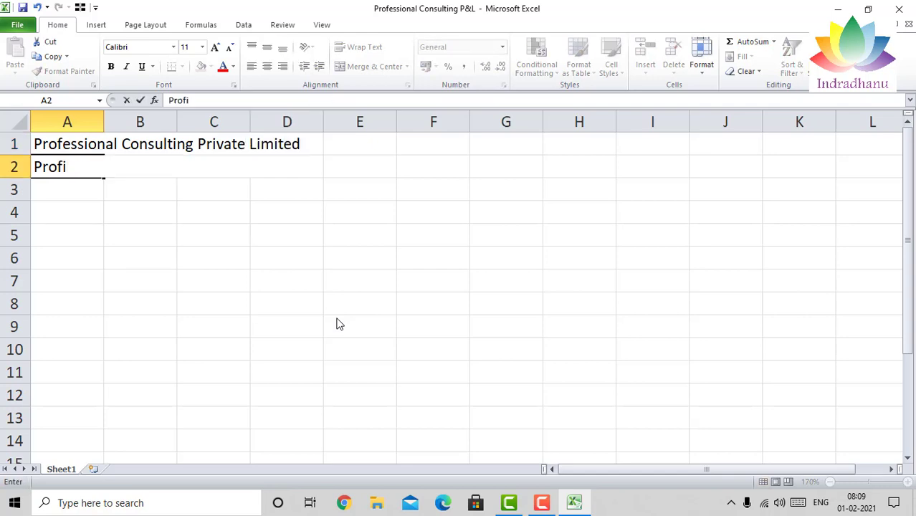
type("t & Loss ")
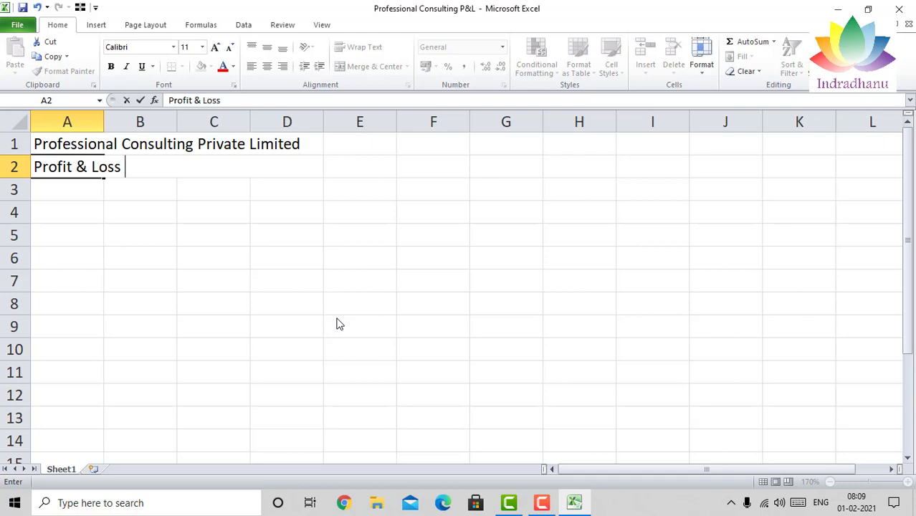
type("Account for the y")
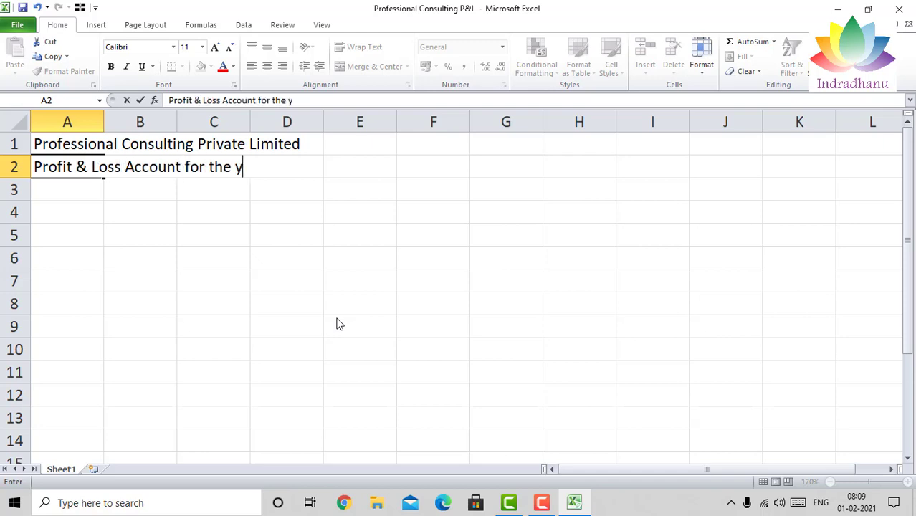
type("ear ended")
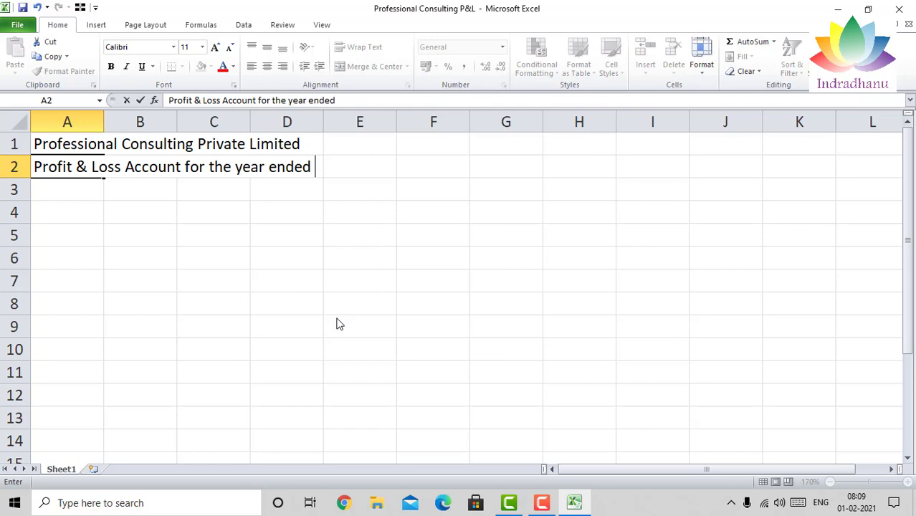
type(" 31.03.21")
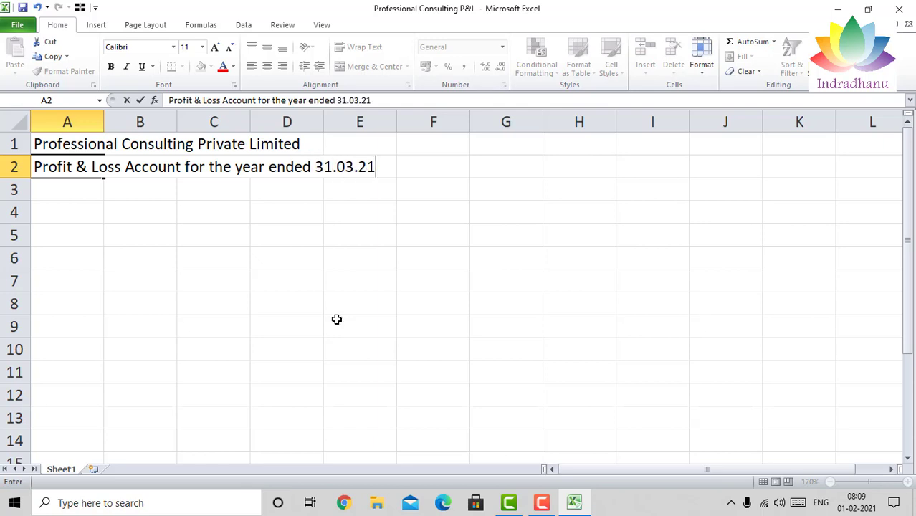
key("BackSpace")
type("021")
key("Return")
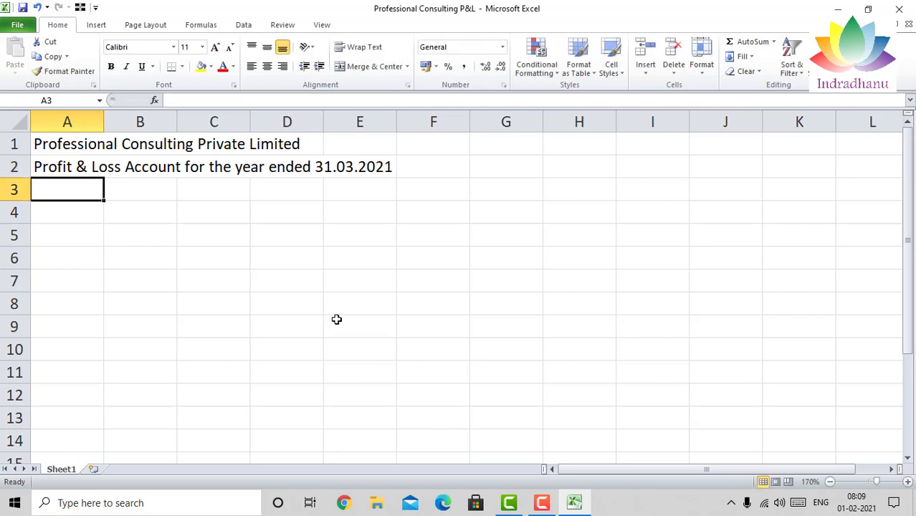
Enter the column headings "Particulars" in A4 and "Note No." in B4, leaving row 3 blank
key("Return")
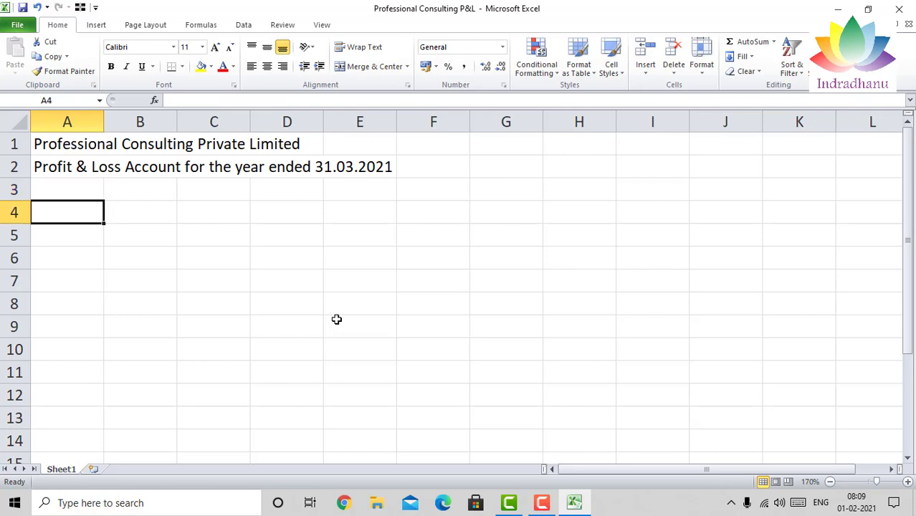
type("Particulars")
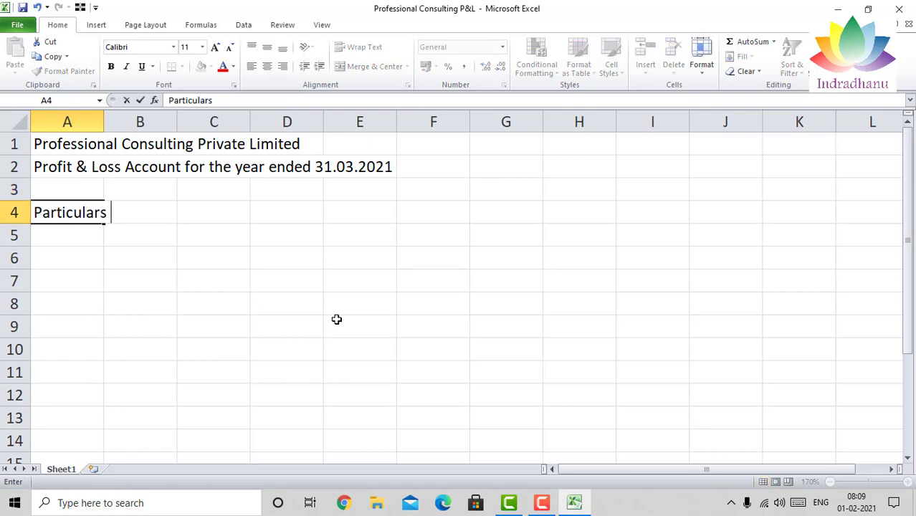
key("Return")
key("Up")
key("Right")
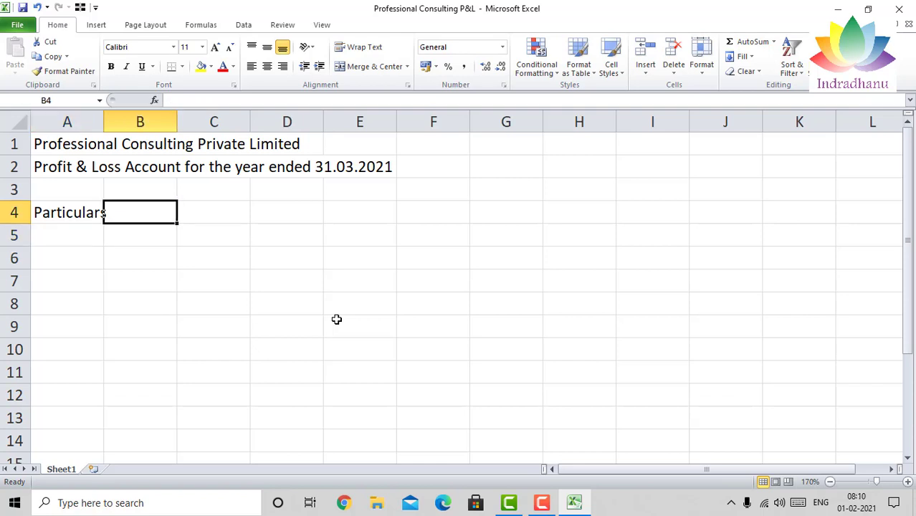
type("Note ")
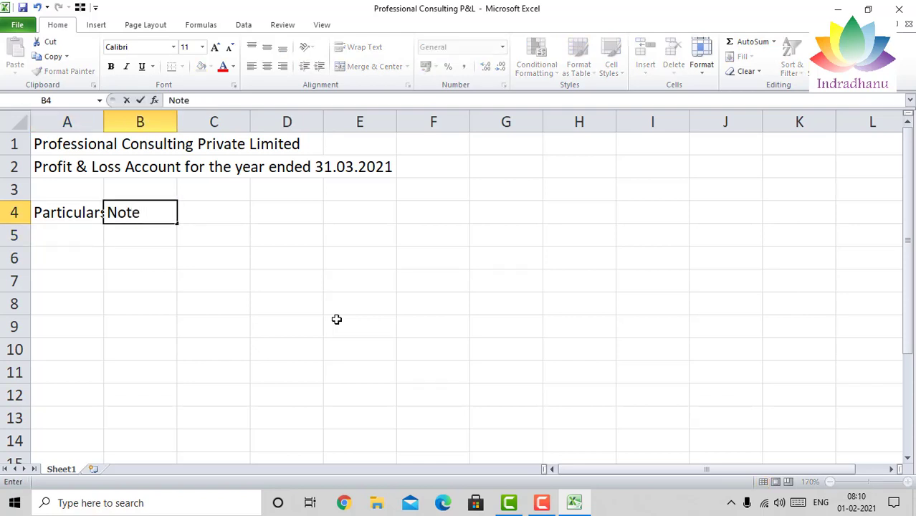
type("No.")
key("Return")
key("Right")
key("Up")
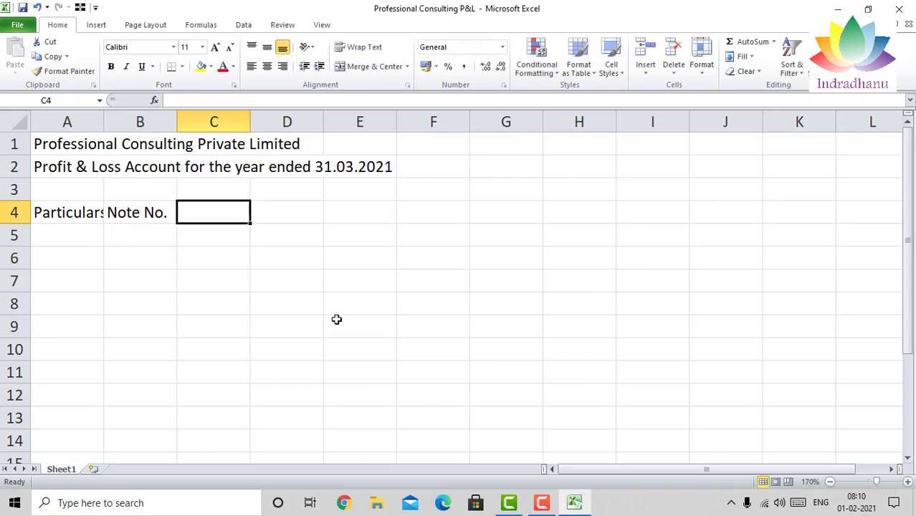
Enter the column headings "Current Year" in C4 and "Previous Year" in D4
type("Current Year")
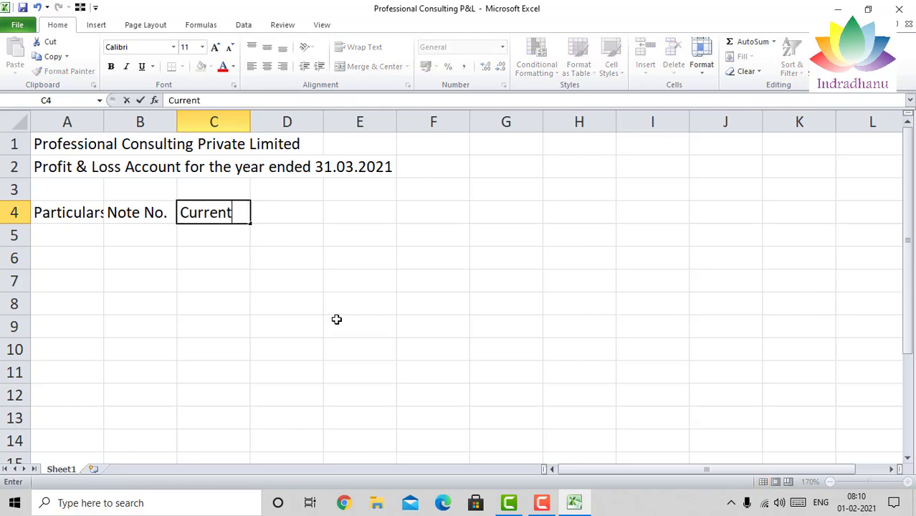
key("Return")
key("Up")
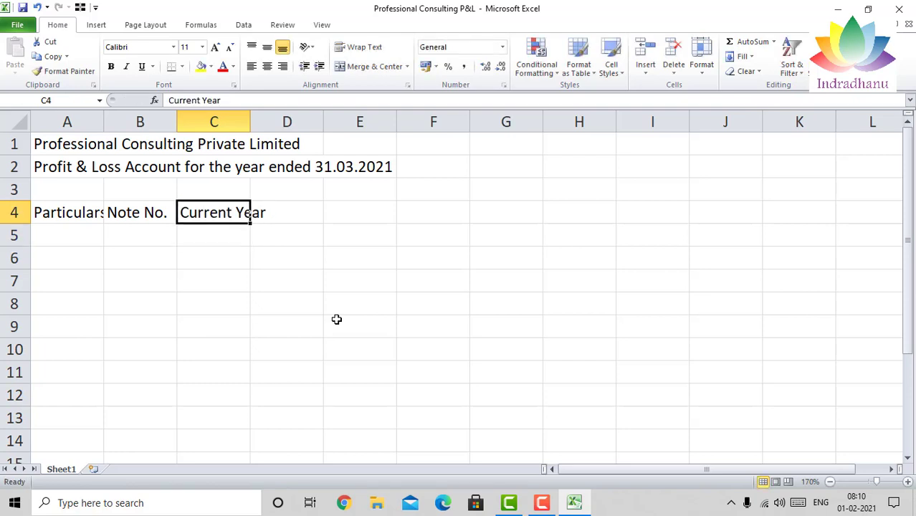
key("Right")
type("Previo")
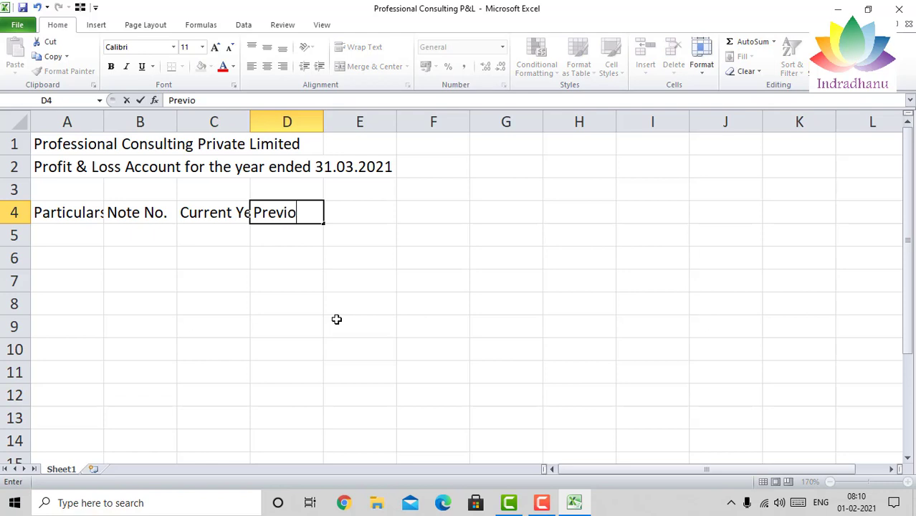
type("us Year")
key("Return")
Enter the currency note "Figures in INR" in D3, above the Previous Year heading
key("Up")
key("Up")
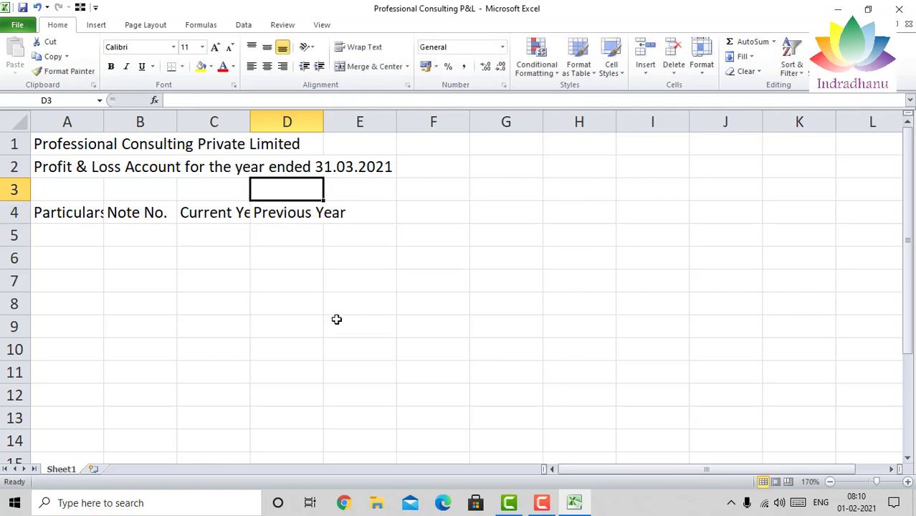
type("Figures ")
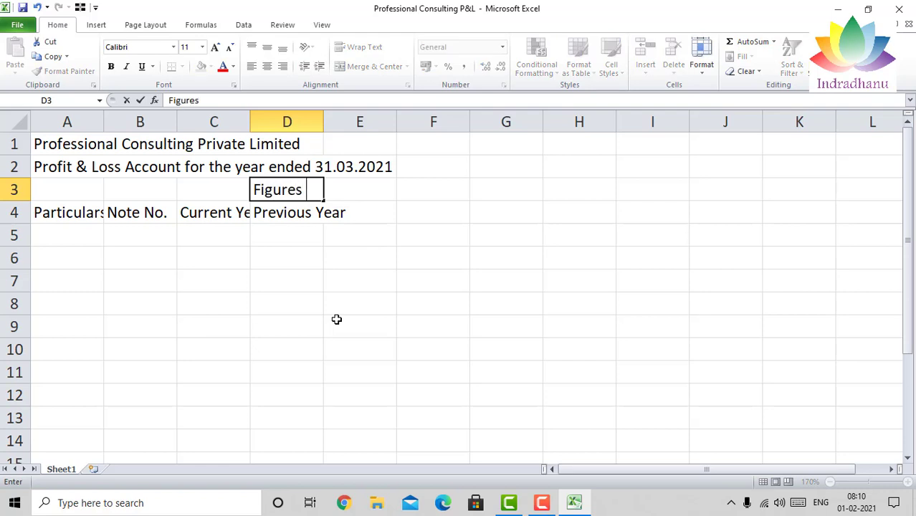
type("in INR")
key("Return")
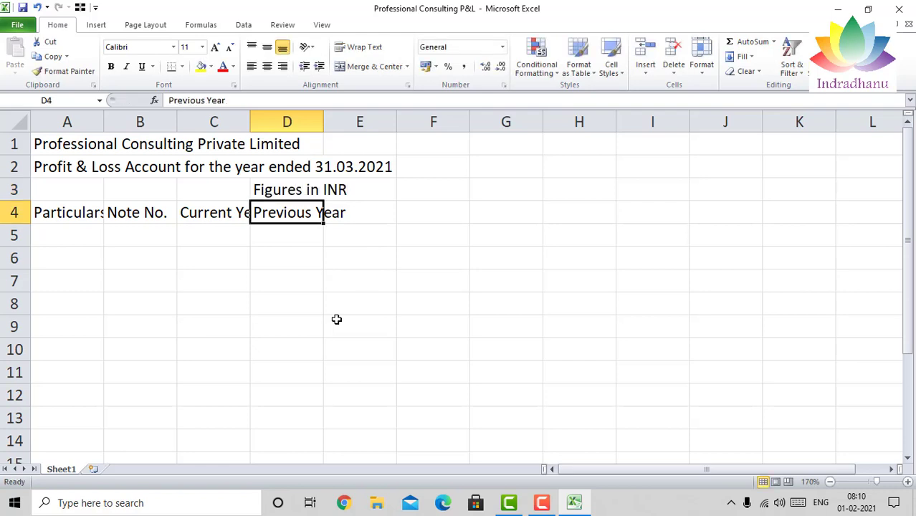
Widen column A to slightly less than the title's length and autofit columns C and D to their contents
double_click(103, 122)
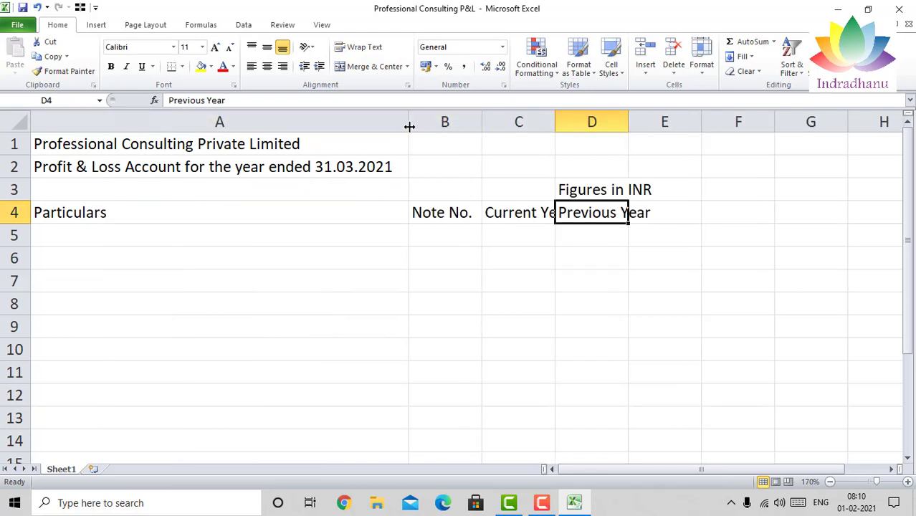
left_click_drag(409, 126, 387, 126)
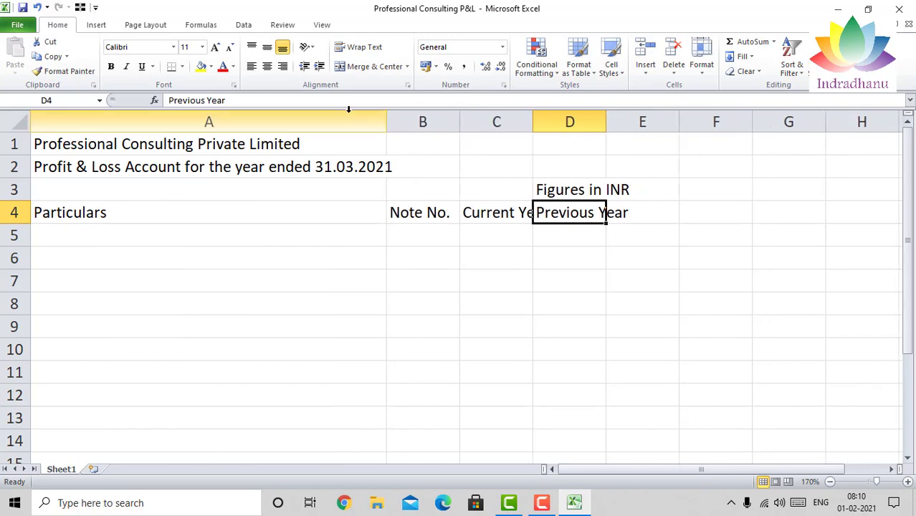
left_click(346, 111)
left_click(339, 211)
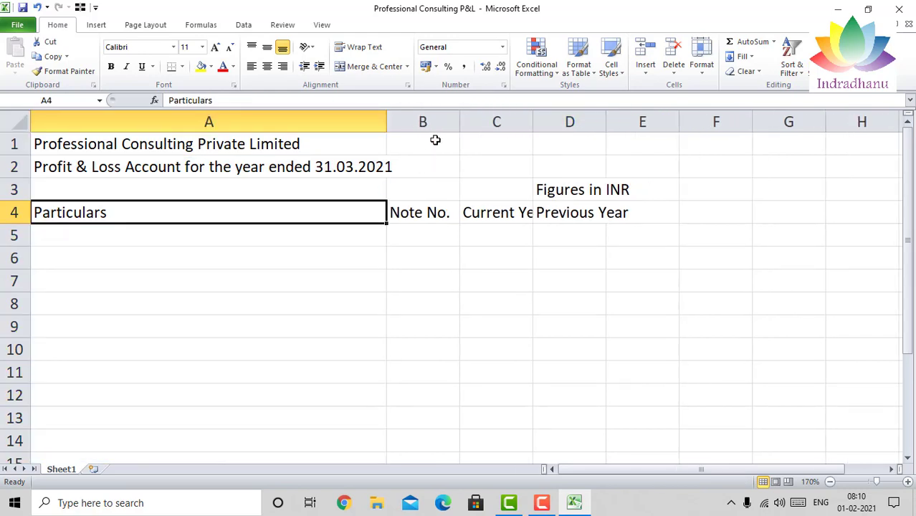
double_click(532, 120)
left_click_drag(629, 117, 629, 118)
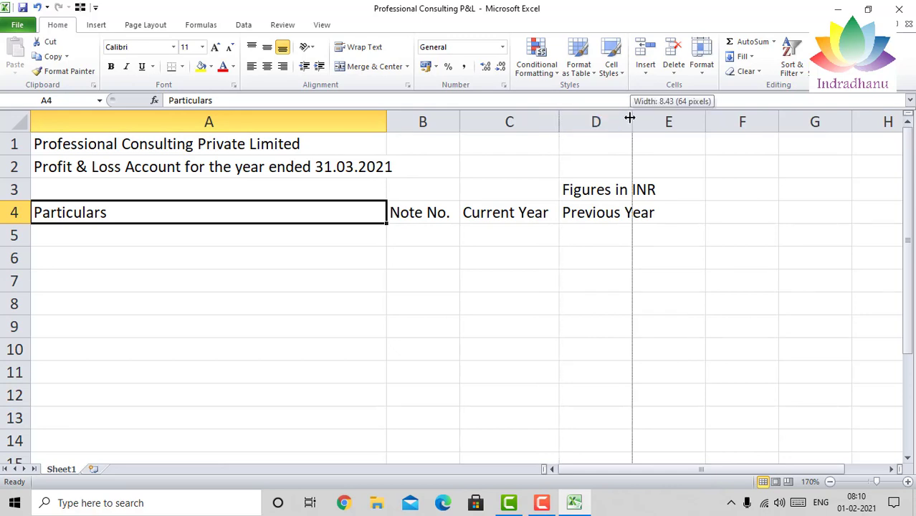
double_click(629, 118)
Enter the income line items "Revenue from Operations" in A5 and "Other Income" in A6
key("Right")
key("Left")
key("Down")
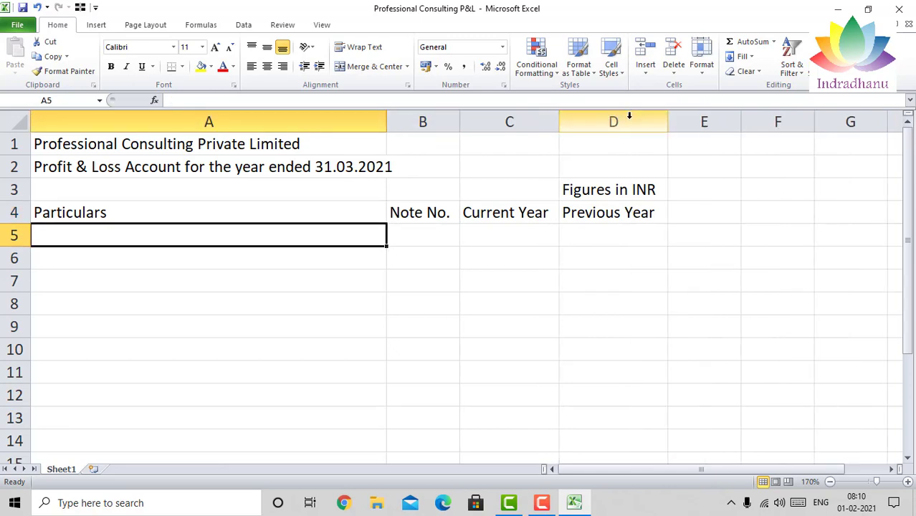
type("Revenu")
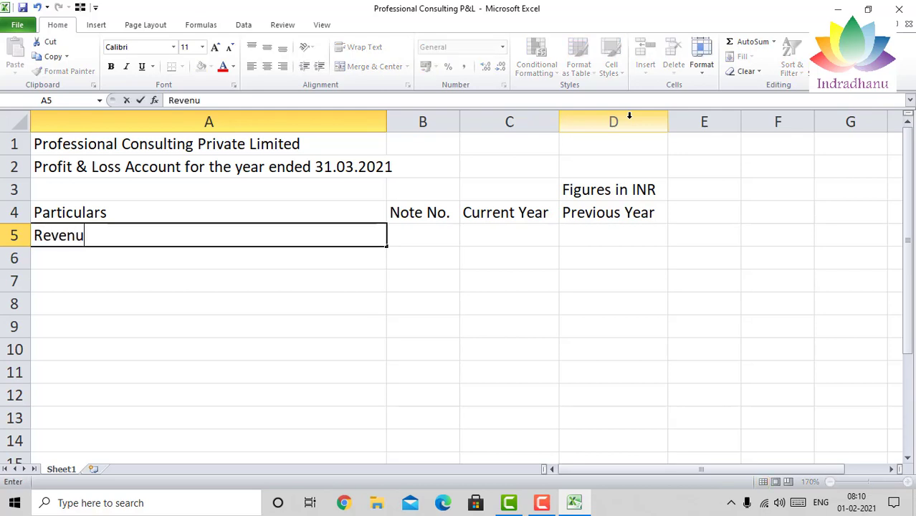
type("e from Op")
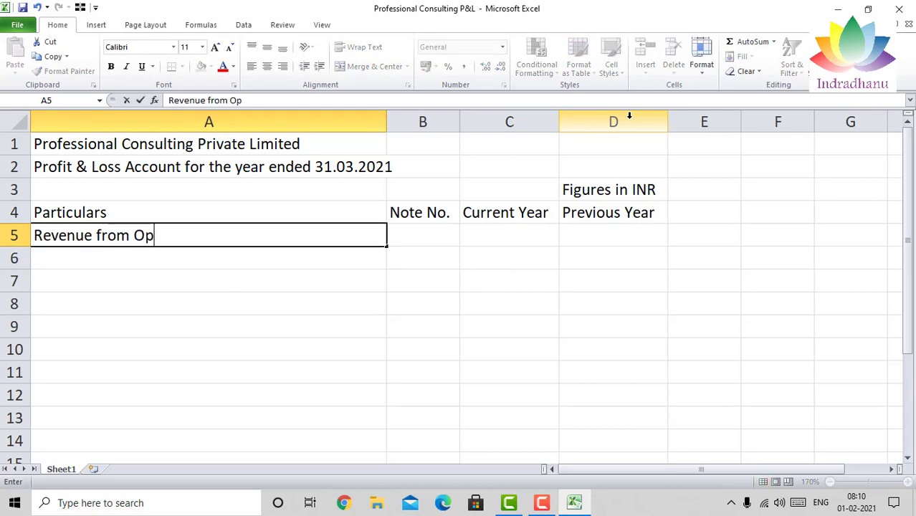
type("erations")
key("Return")
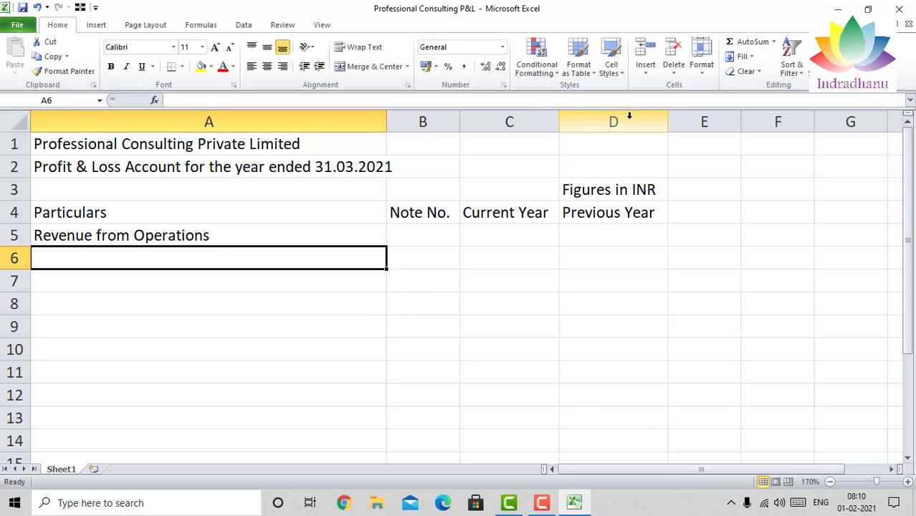
type("Other Income")
key("Return")
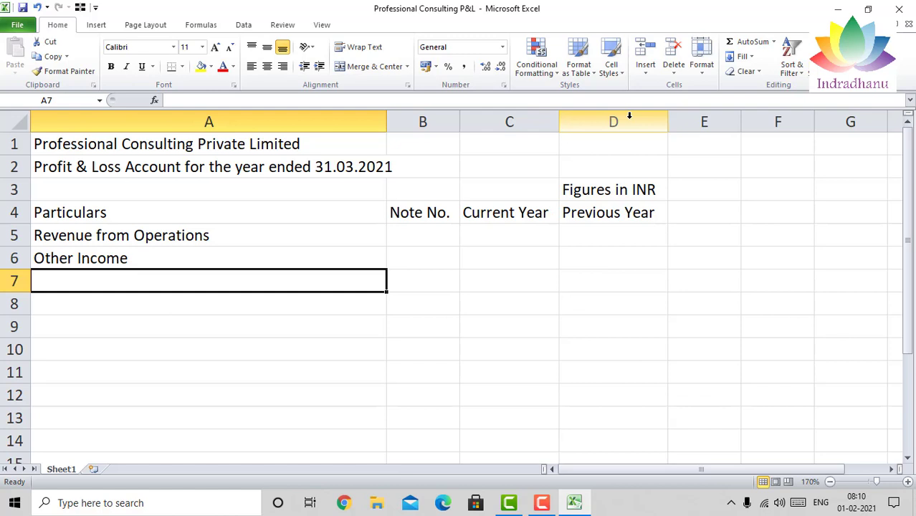
Enter the label "Total Revenue" in A7 and the section heading "Expenses" in A9, leaving row 8 blank
key("Up")
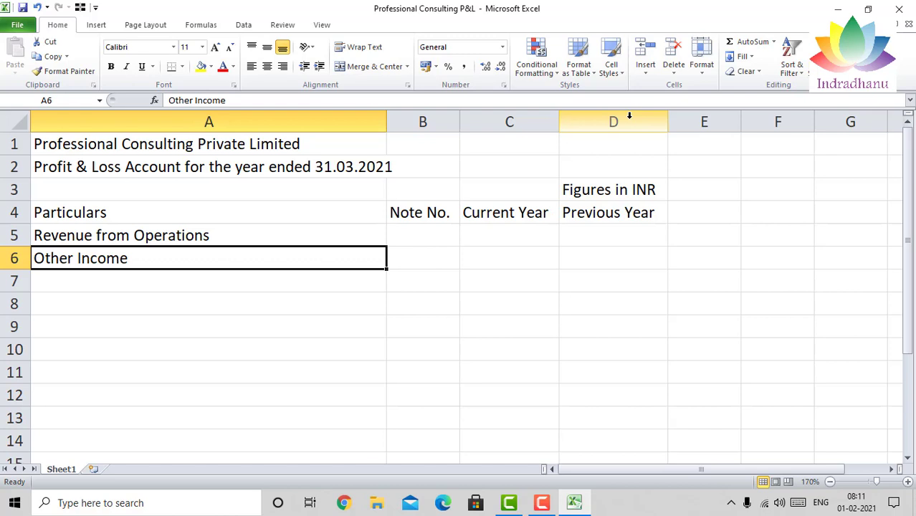
key("Down")
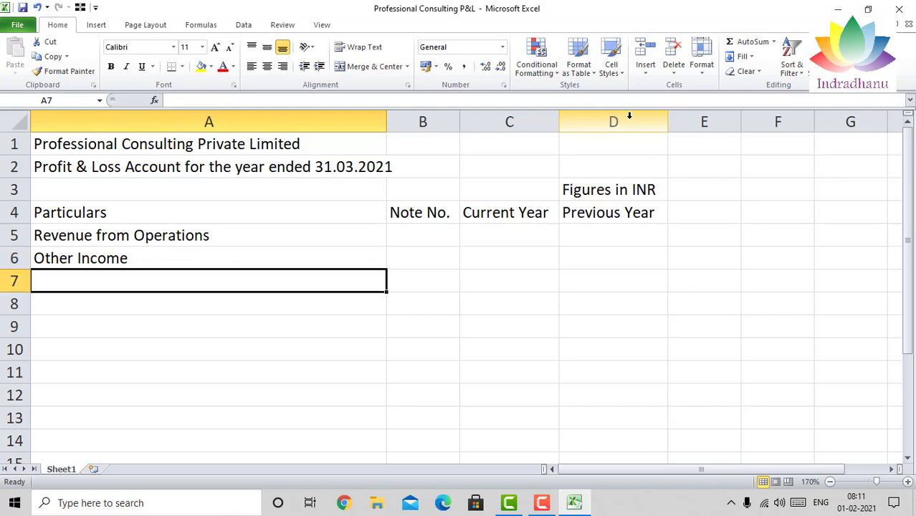
type("Total Revenue")
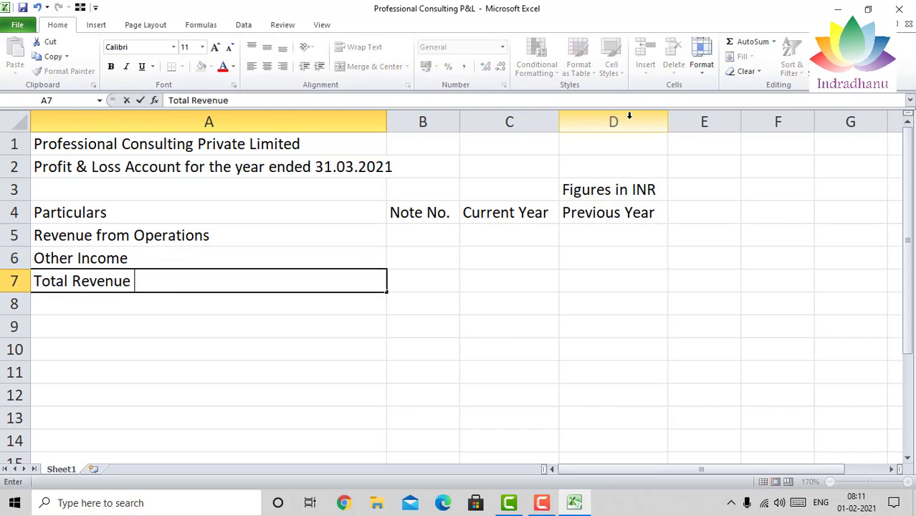
key("Return")
key("Down")
type("Expenses")
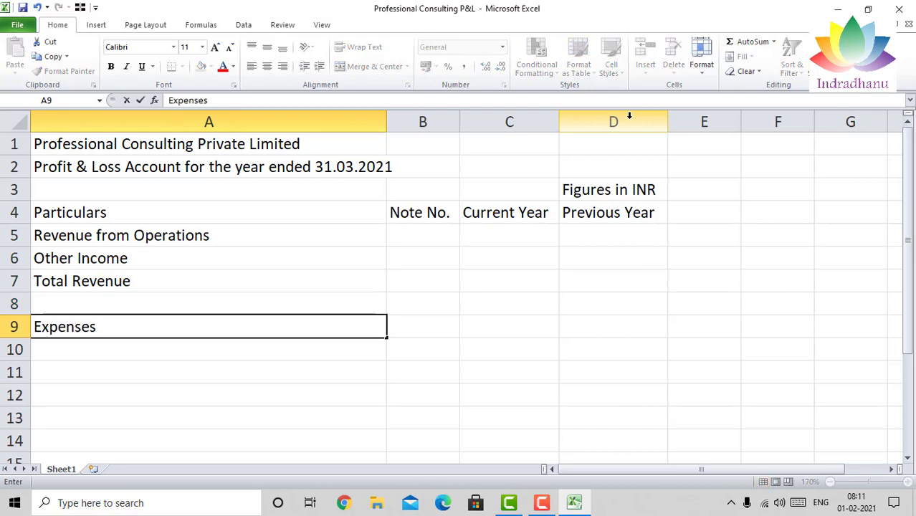
key("Return")
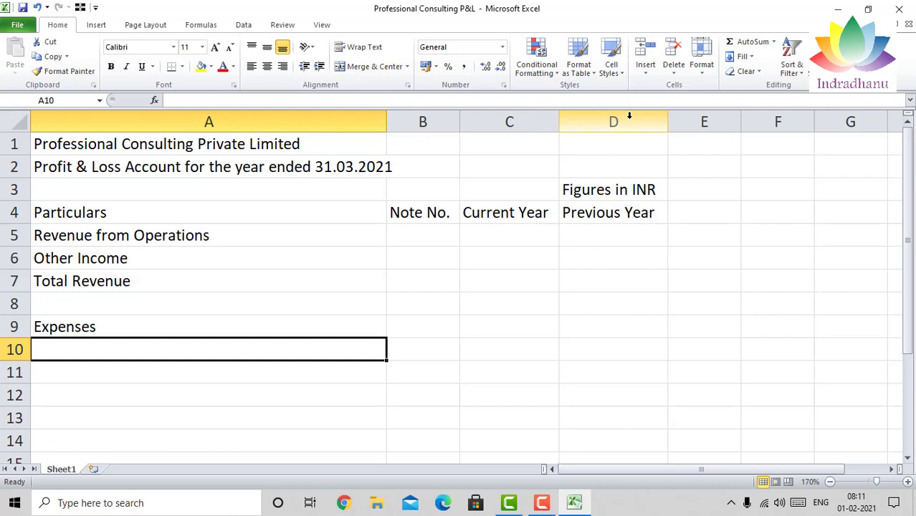
Enter the expense items "Cost of material consumed / Operating Expenses" in A10 and "Changes in inventories" in A11
type("Cost of material consumed / Operating E")
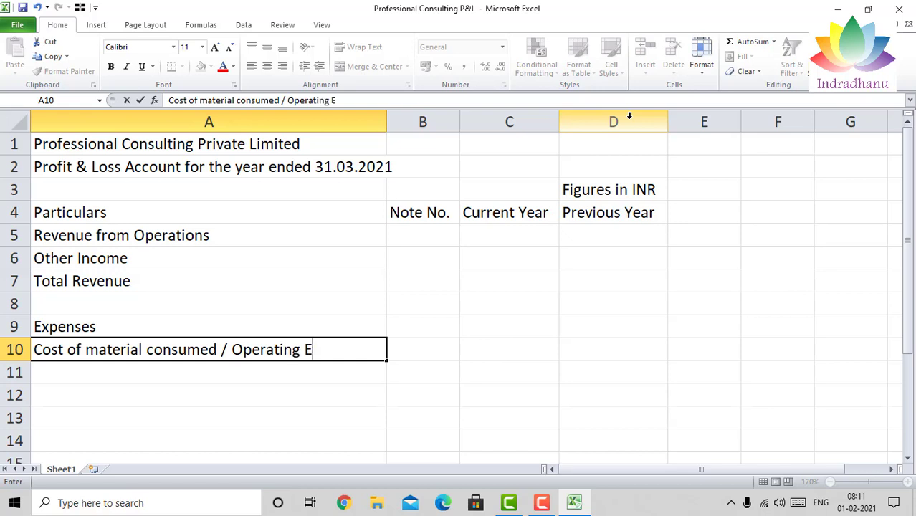
type("xpenses")
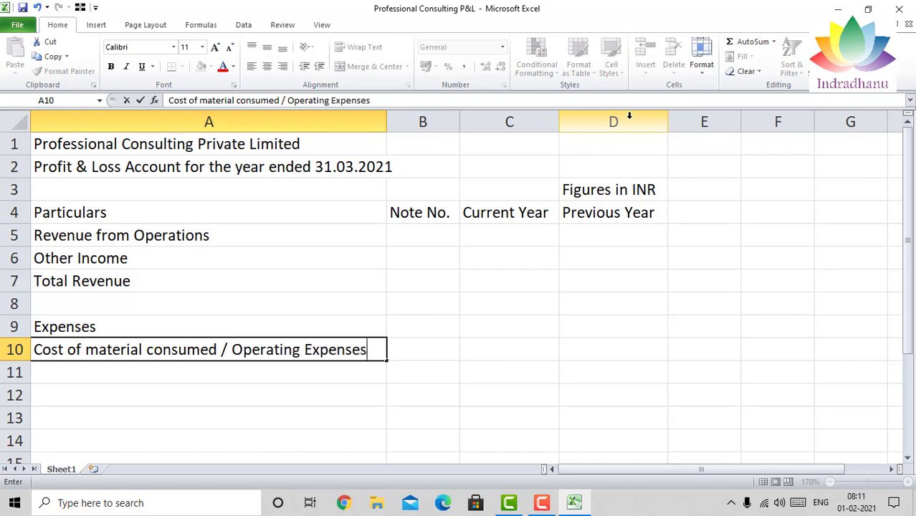
key("Return")
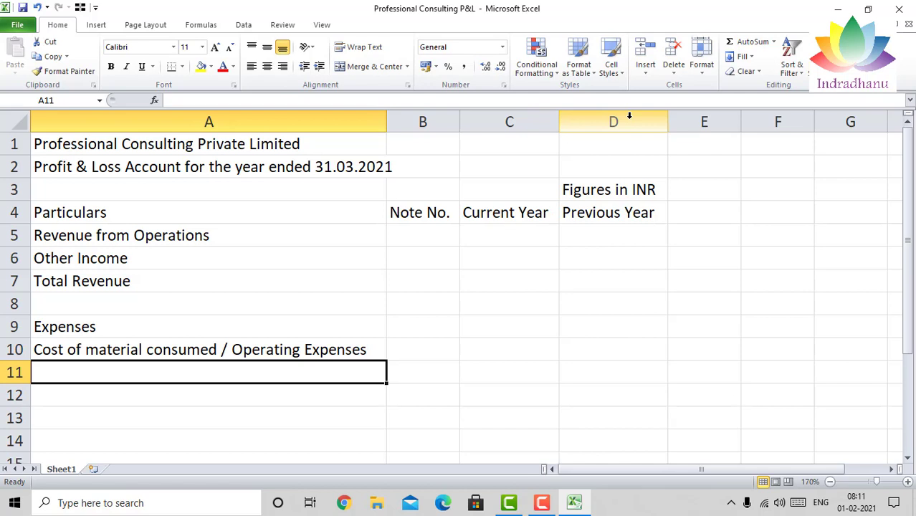
type("Changes")
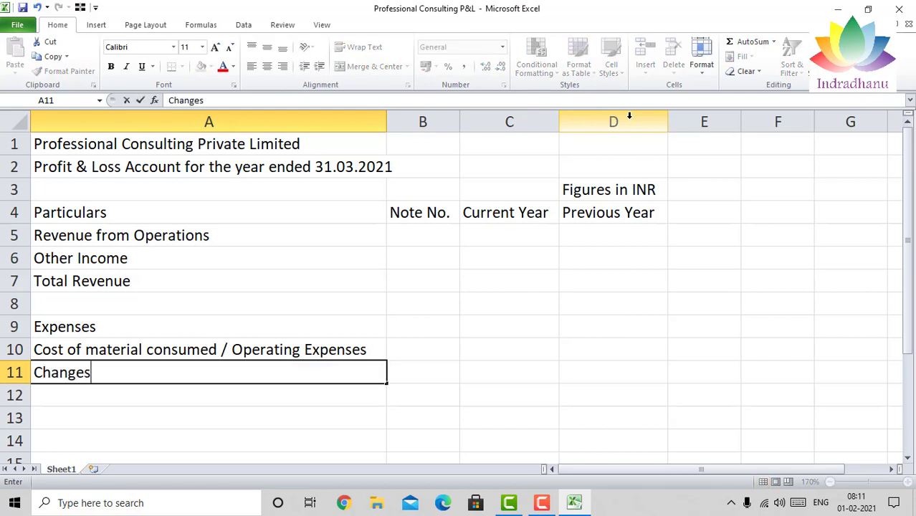
type(" in inventories")
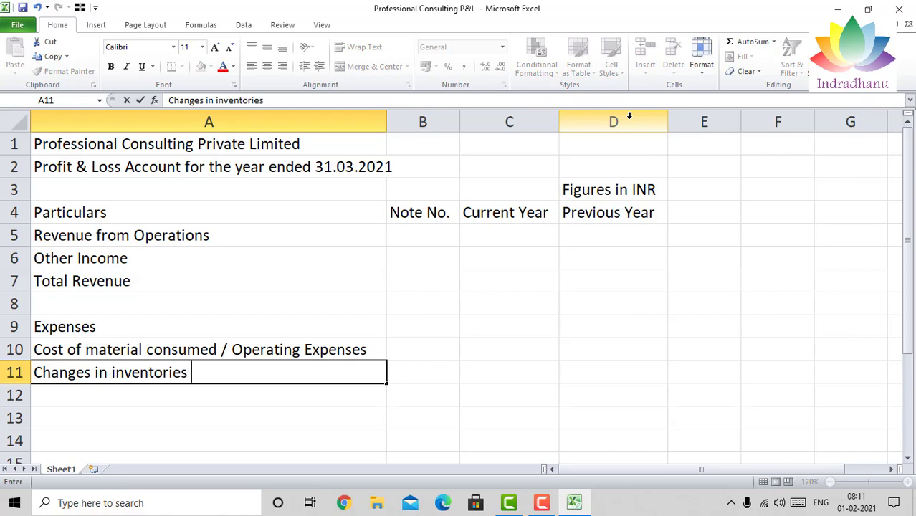
key("Return")
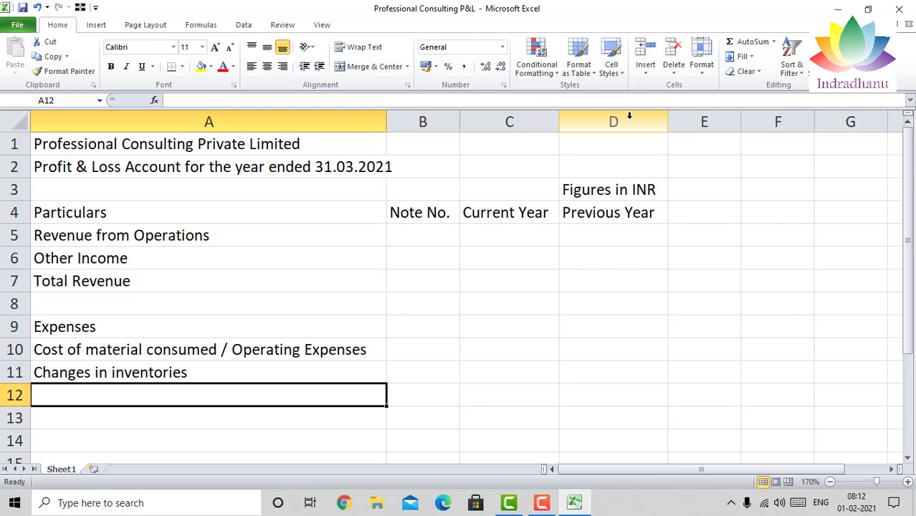
Enter the expense items "Employee Benefit Expenses" in A12 and "Finance Costs" in A13
type("Employe")
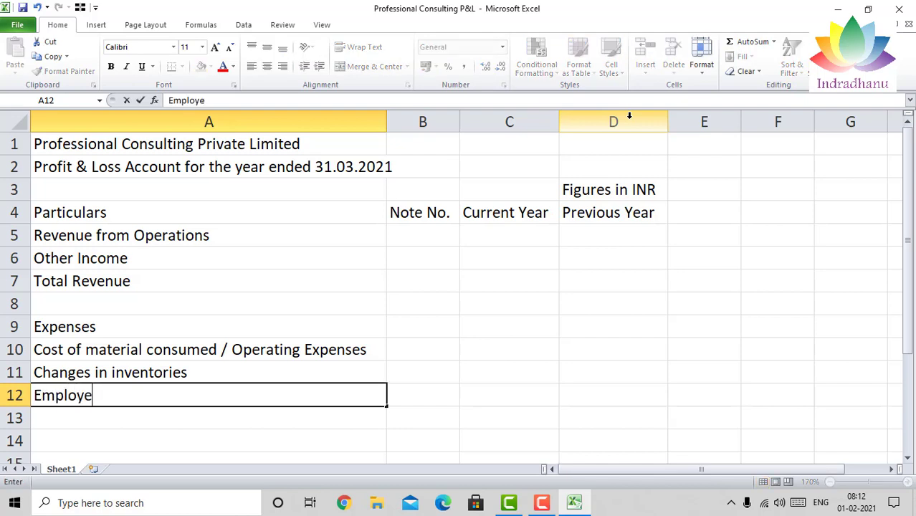
type("e Benefit ")
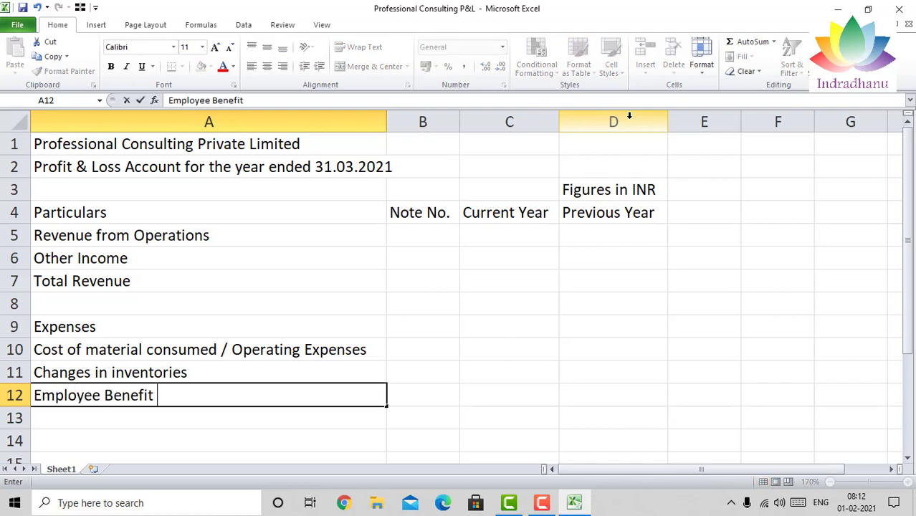
type("Expenses")
key("Return")
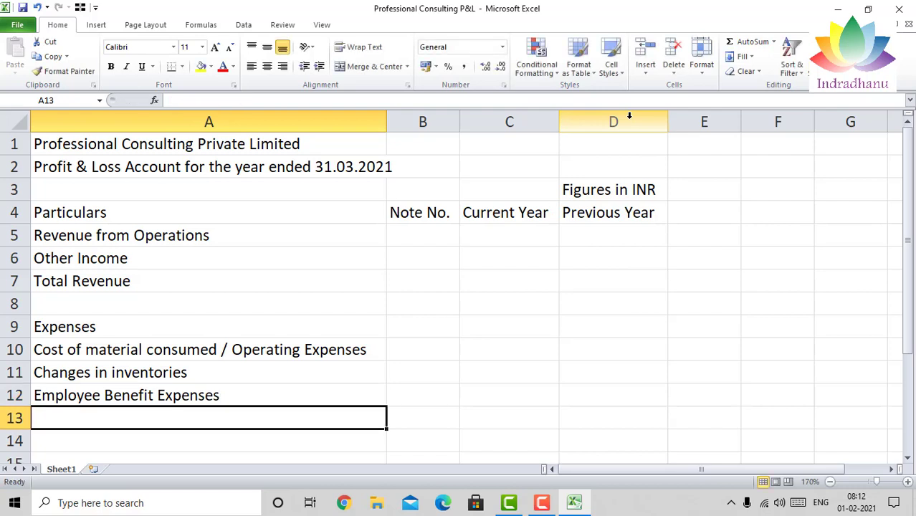
type("ance Costs")
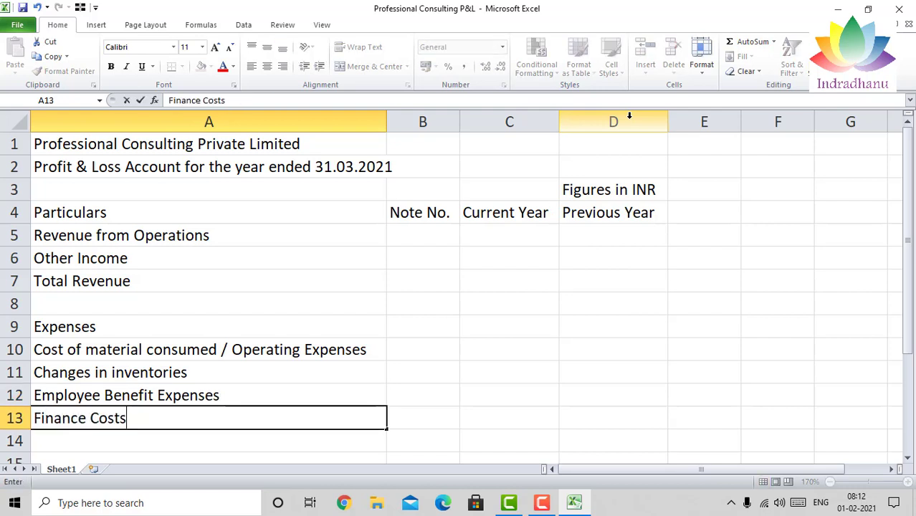
key("Return")
Enter the expense item "Depreciation and Amortization Expenses" in A14, below Finance Costs
type("Deprec")
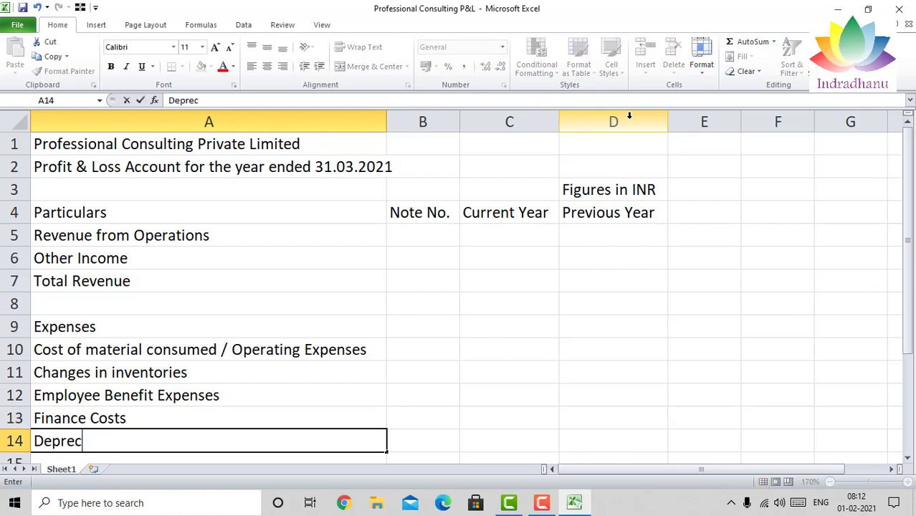
type("iation and")
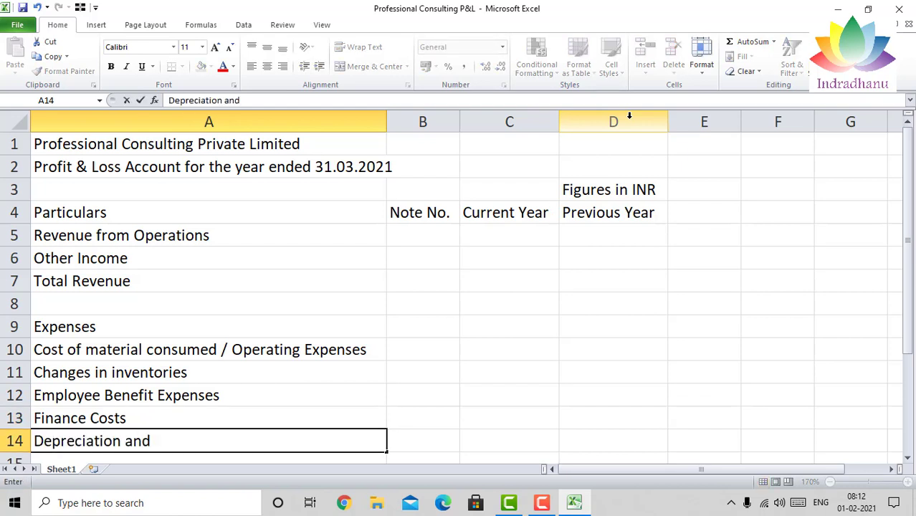
type(" Amort")
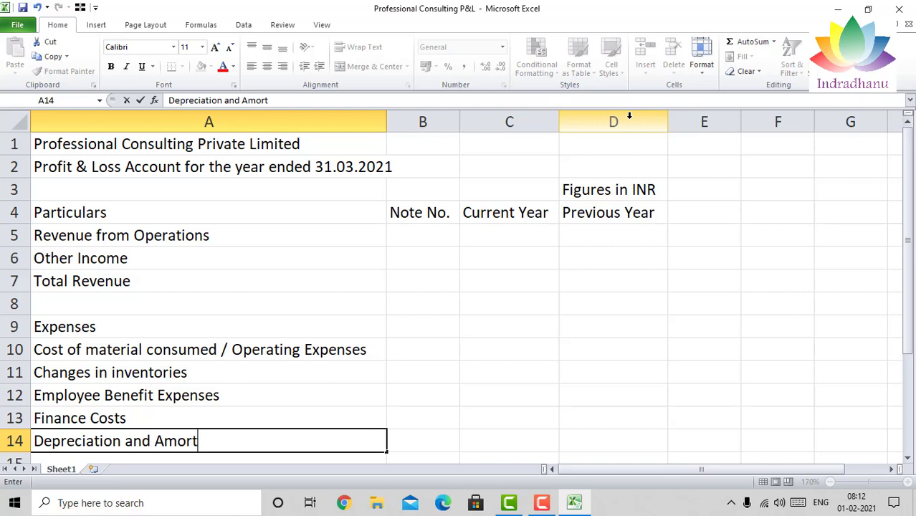
type("ization Expenses")
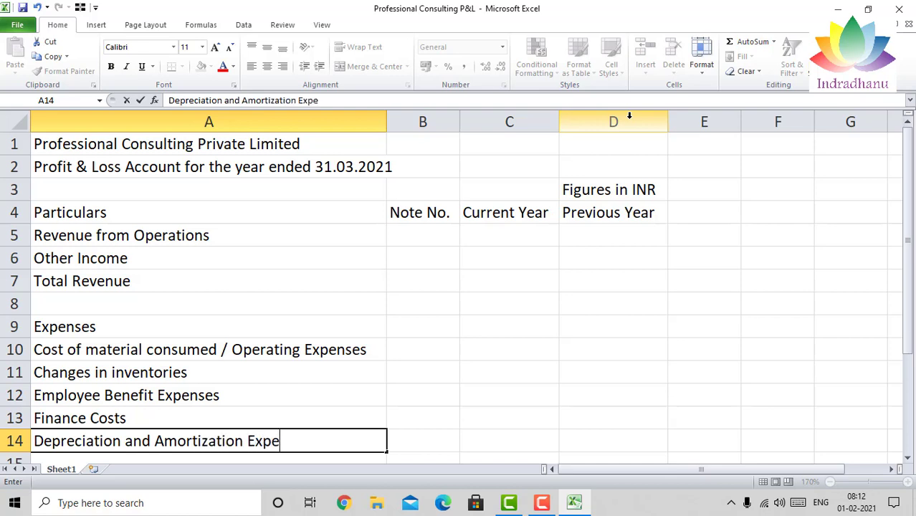
key("Return")
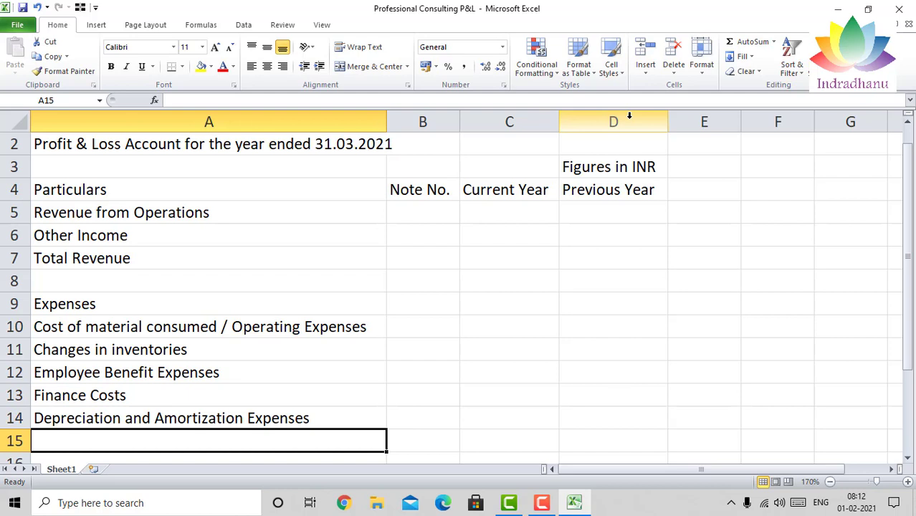
Enter the expense item "Other / Administrative Expenses" in A15 and the label "Total Expenses" in A16
type("Ot")
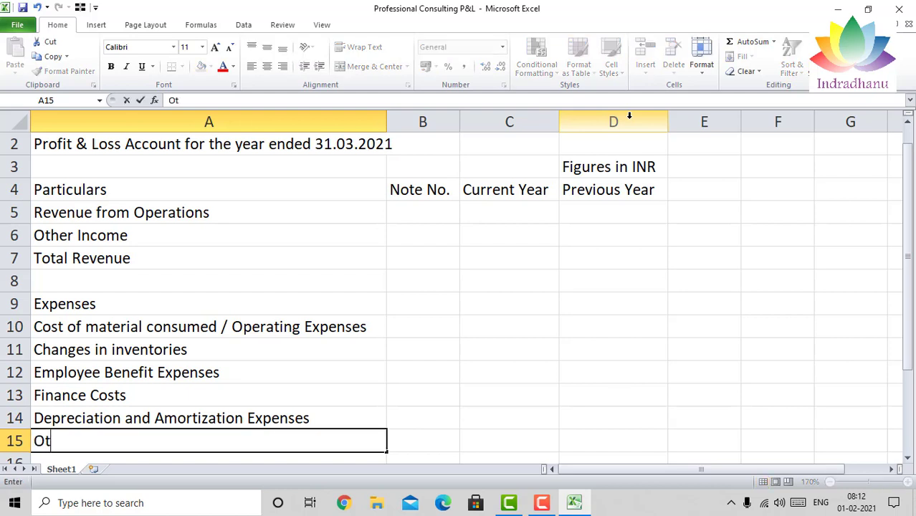
type("her Expen")
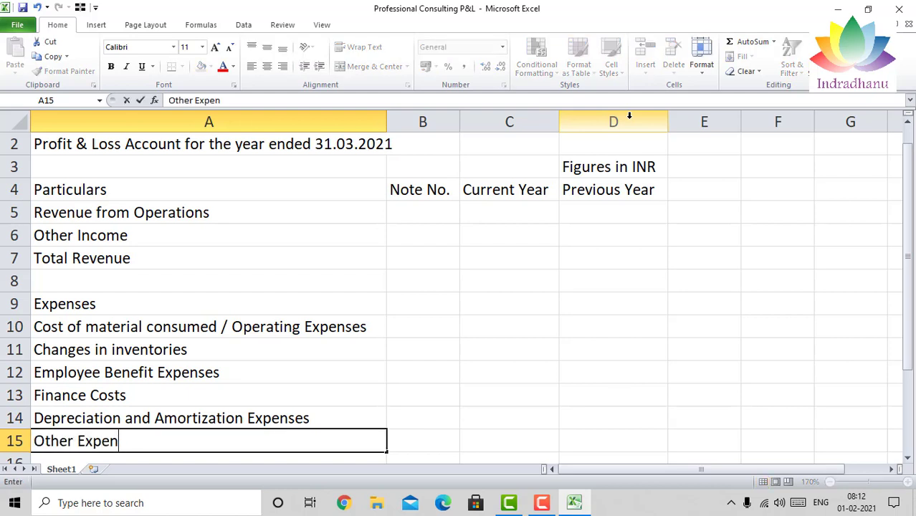
type("ses /A")
key("BackSpace")
key("BackSpace")
key("BackSpace")
key("BackSpace")
key("BackSpace")
key("BackSpace")
key("BackSpace")
key("BackSpace")
key("BackSpace")
key("BackSpace")
key("BackSpace")
key("BackSpace")
key("BackSpace")
type("/ Admin")
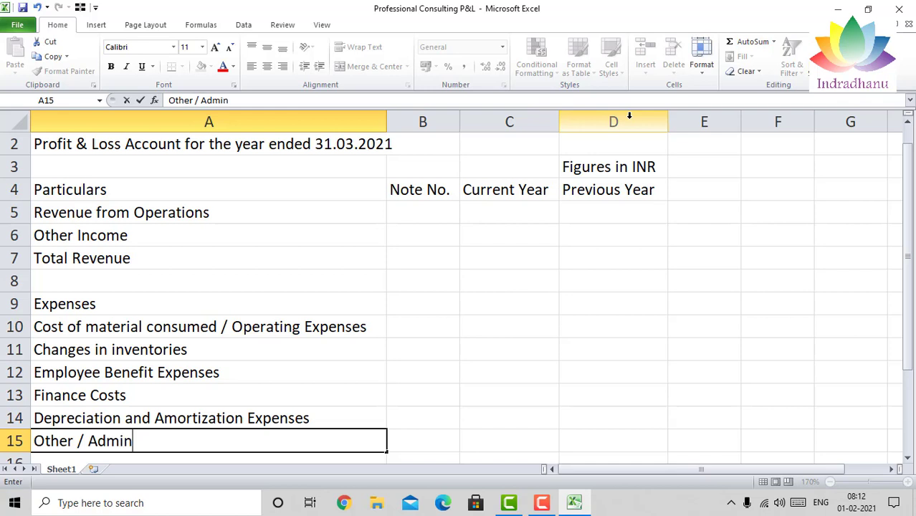
type("istrative Expenes")
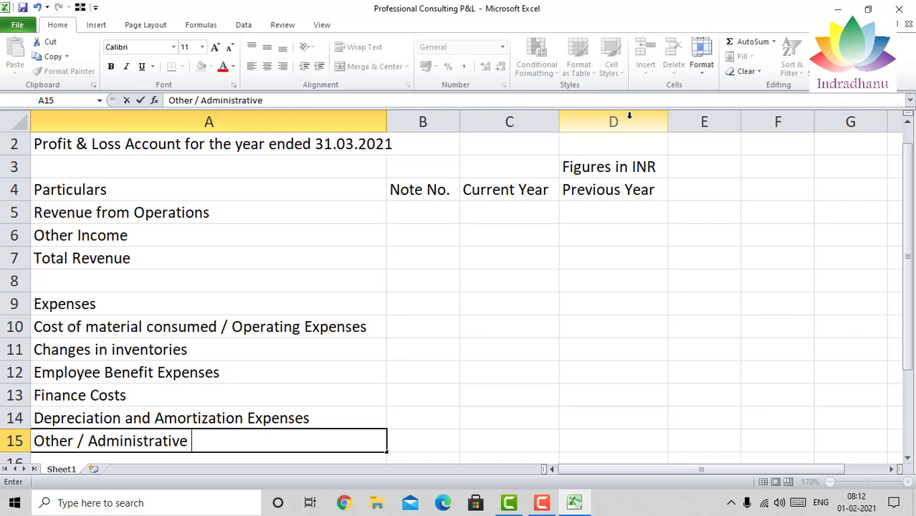
key("BackSpace")
key("BackSpace")
type("ses")
key("Return")
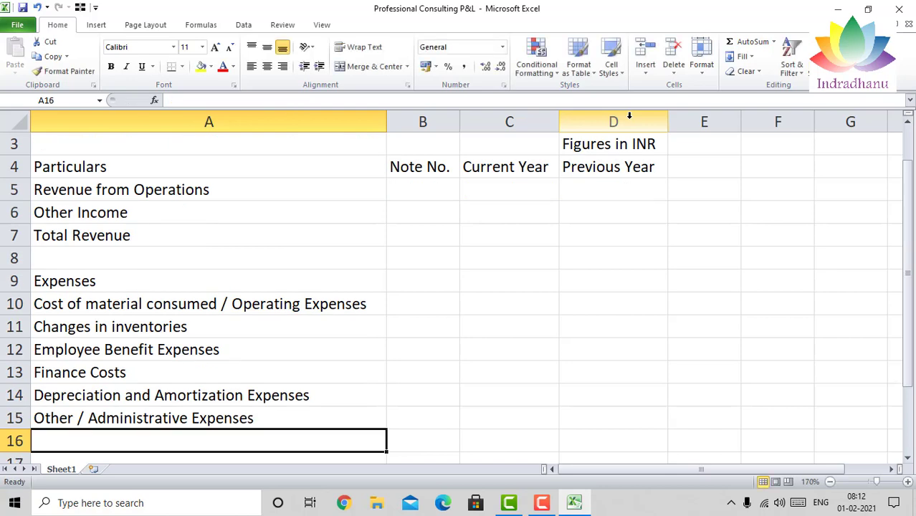
type("Total Expenses")
key("Return")
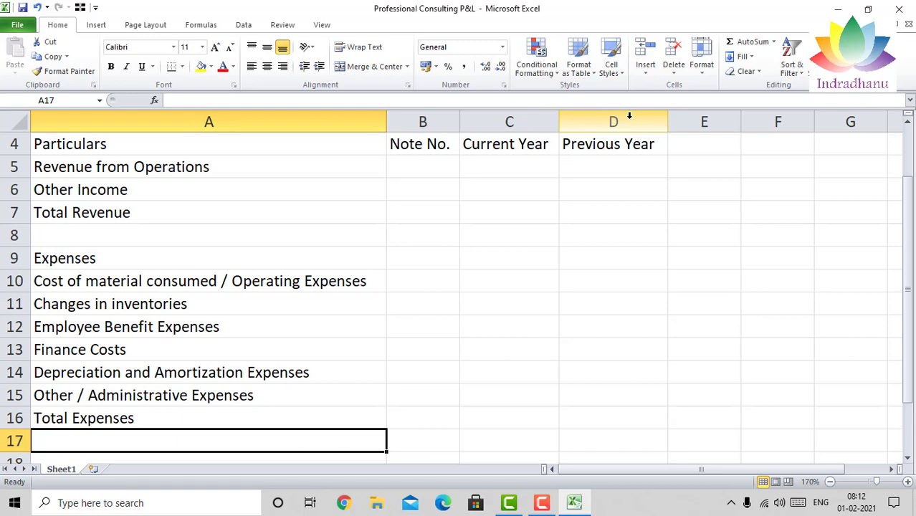
Merge and center the company name in row 1 across columns A to D
key("Up")
key("Up")
key("Up")
key("Up")
key("Up")
key("Up")
key("Up")
key("Up")
key("Up")
key("Up")
key("Up")
key("Up")
key("Up")
key("Up")
key("Up")
key("Up")
key("Right")
key("Down")
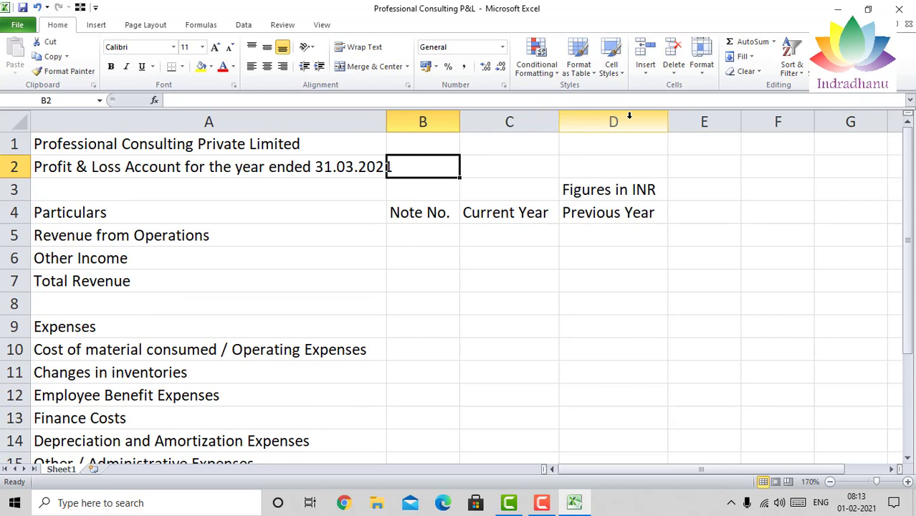
key("Left")
key("Up")
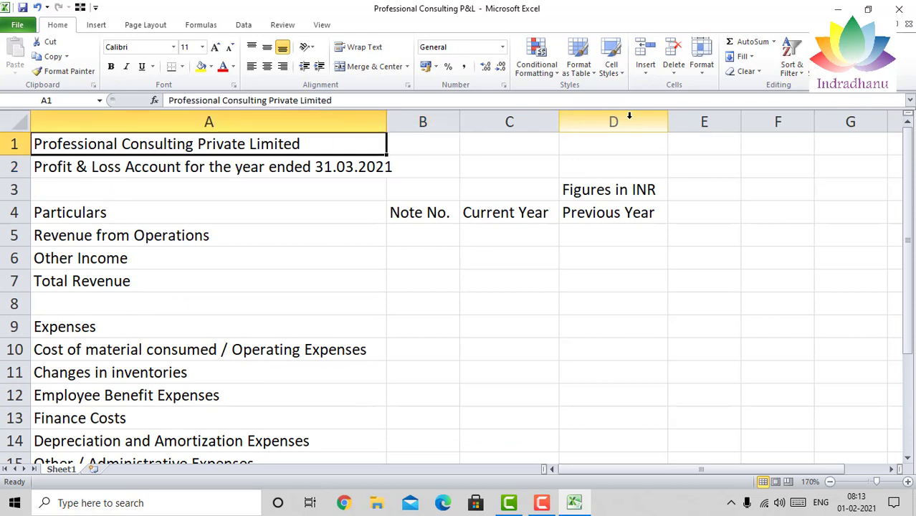
key("shift+Right")
key("shift+Right")
key("shift+Right")
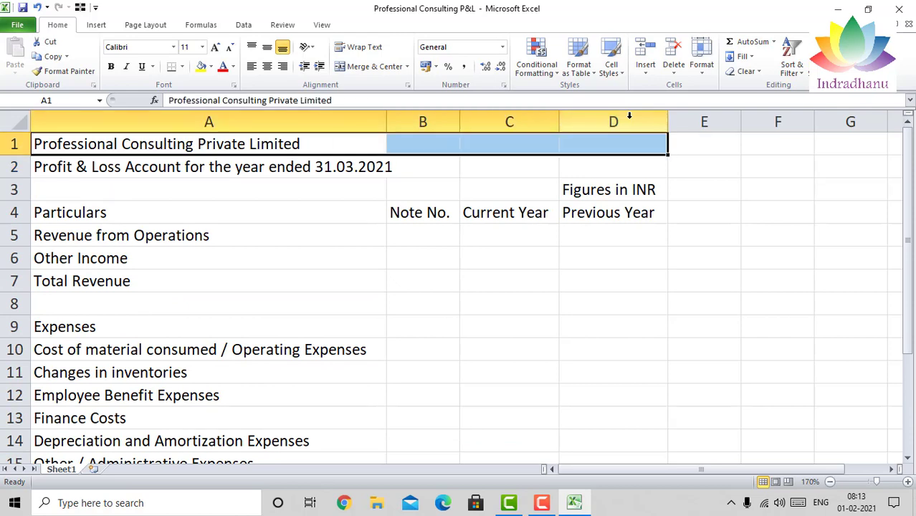
key("shift+Left")
key("shift+Left")
key("shift+Left")
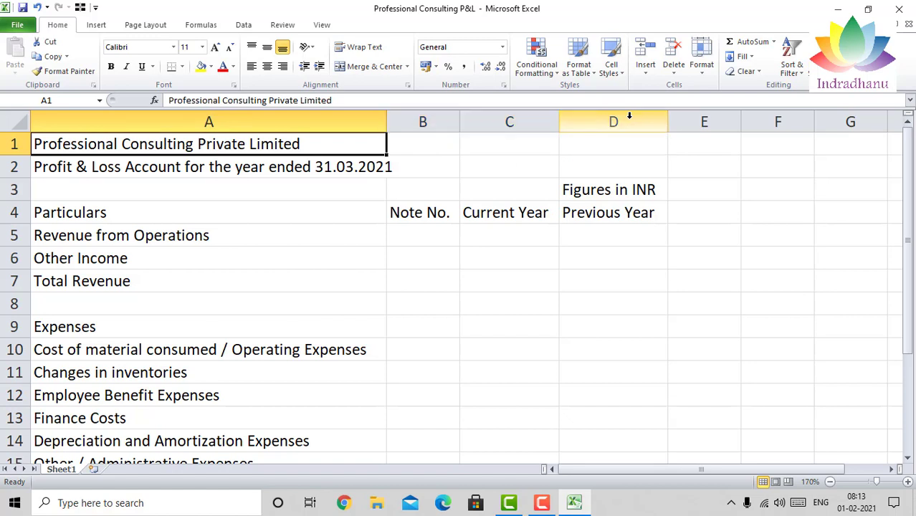
key("shift+Right")
key("shift+Right")
key("shift+Right")
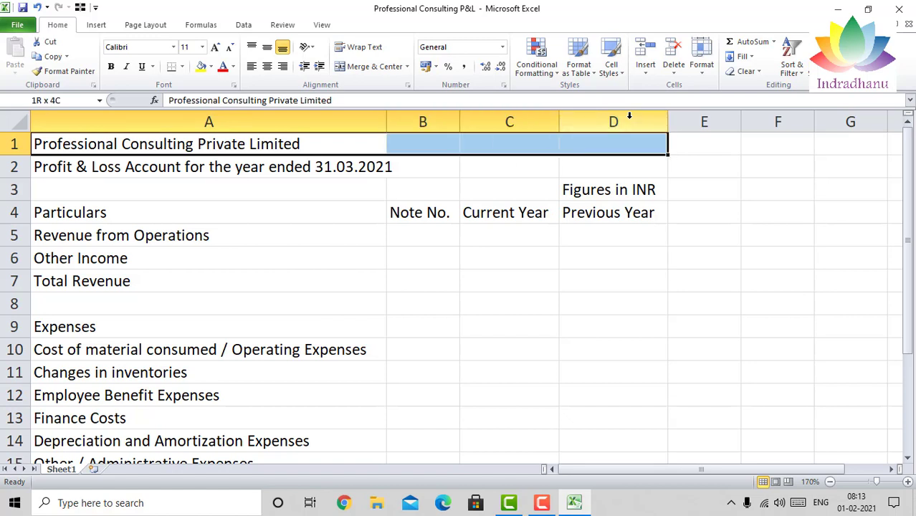
left_click(378, 72)
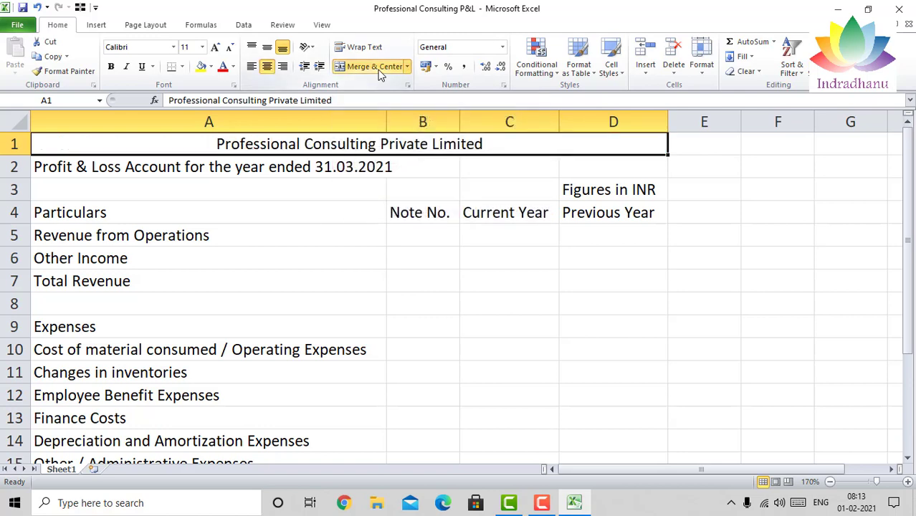
Merge and center the "Profit & Loss Account" title in row 2 across columns A to D
key("Down")
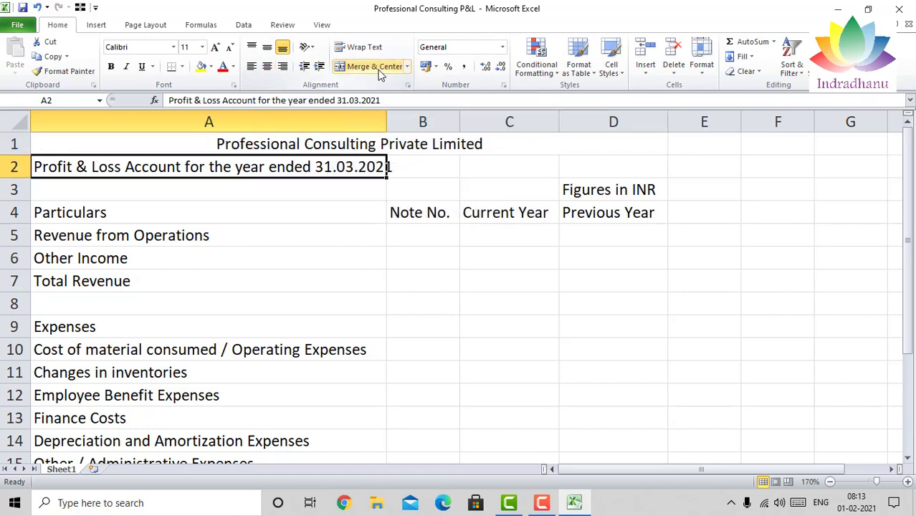
key("shift+Right")
key("shift+Right")
key("shift+Right")
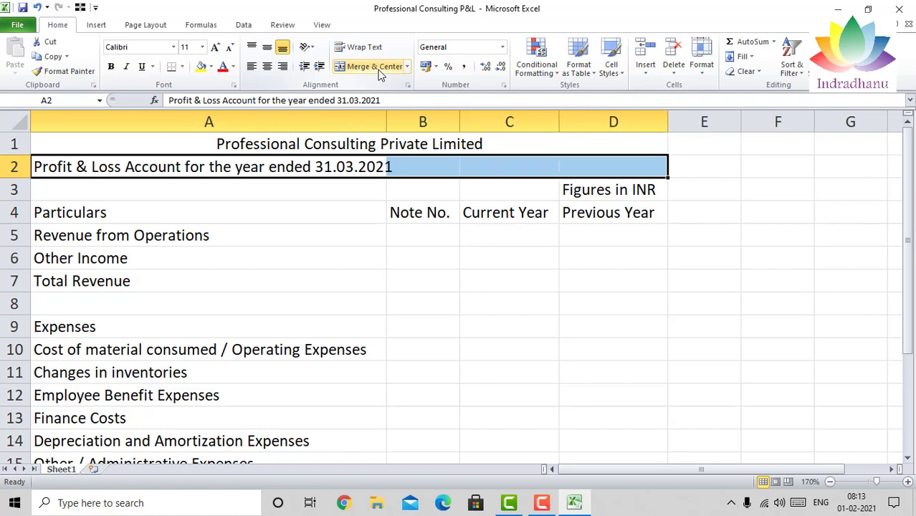
left_click(380, 72)
key("Down")
key("Down")
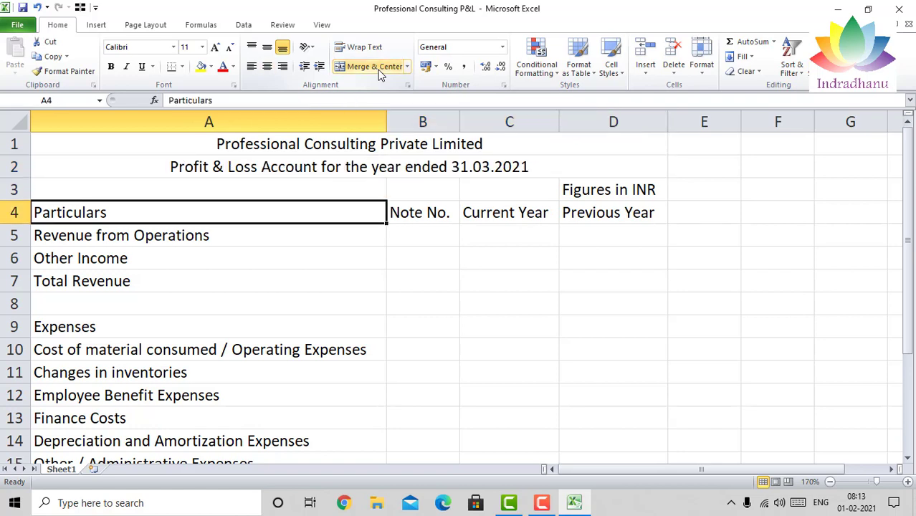
Fill the header row A4:D4, from Particulars to Previous Year, with a dark tan color
key("shift+Right")
key("shift+Right")
key("shift+Right")
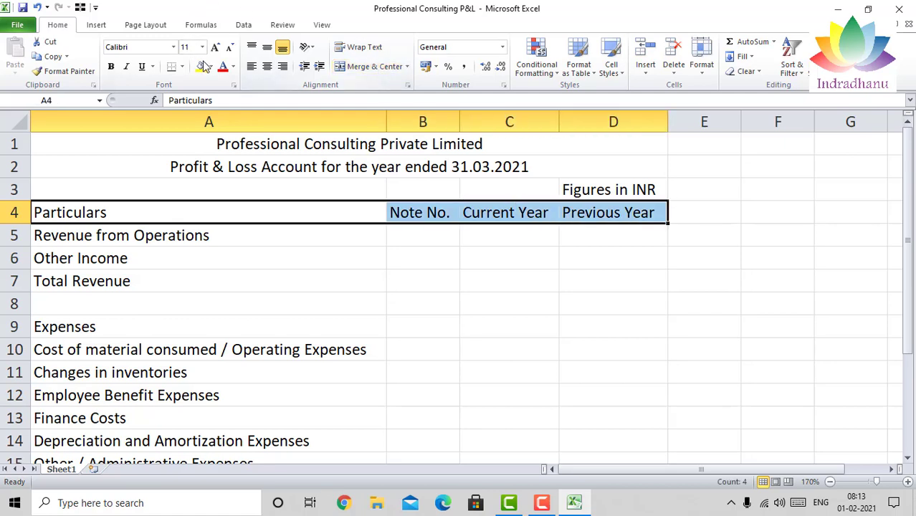
left_click(211, 66)
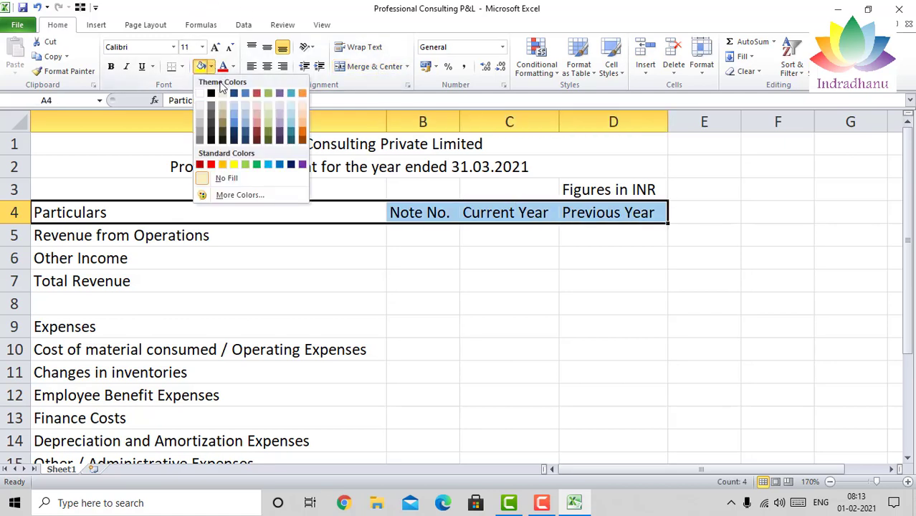
left_click(224, 127)
Look over the list of particulars from the header row down to Total Expenses
key("Down")
key("Down")
key("Down")
key("Down")
key("Down")
key("Down")
key("Down")
key("Down")
key("Down")
key("Down")
key("Down")
key("Down")
key("Up")
key("Up")
key("Up")
key("Up")
key("Up")
key("Up")
key("Up")
key("Up")
key("Up")
key("Up")
key("Up")
Enter the Revenue from Operations figures: 4964161 for the current year in C5 and 4014480 for the previous year in D5
key("Right")
key("Right")
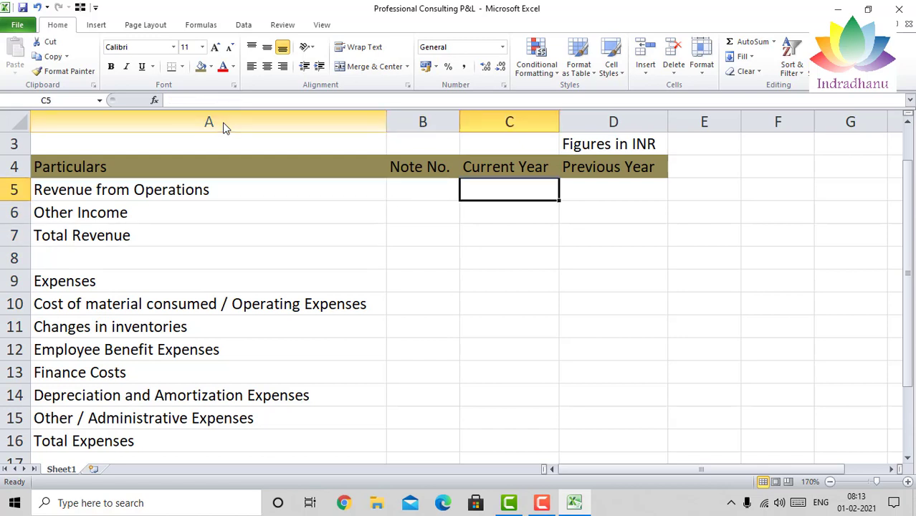
type("4964161")
key("Return")
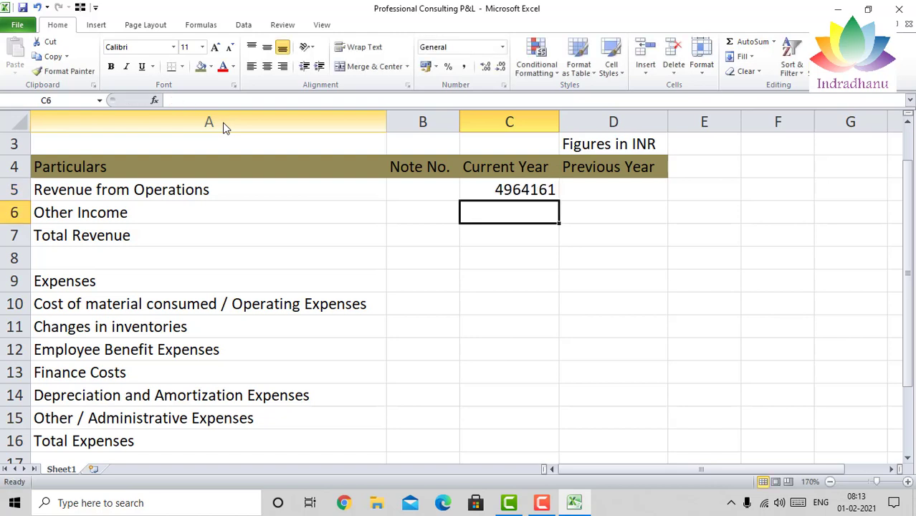
key("Up")
key("Right")
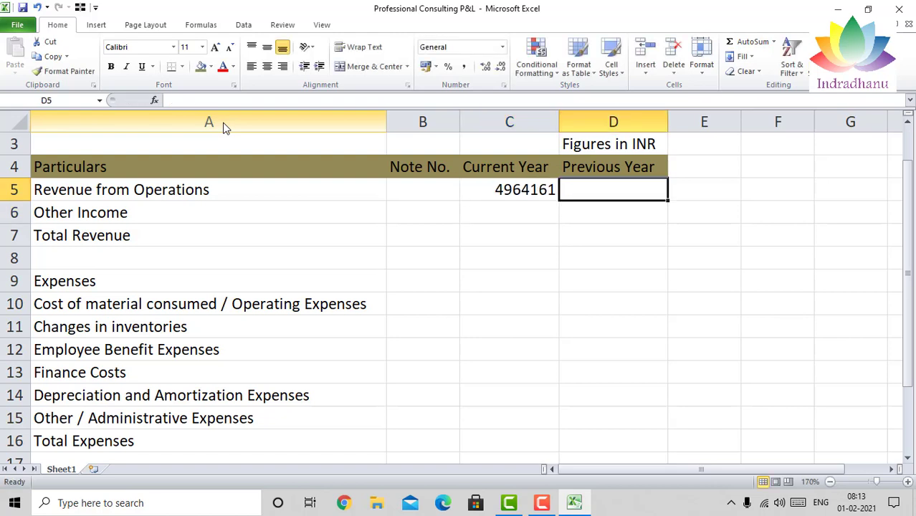
type("40")
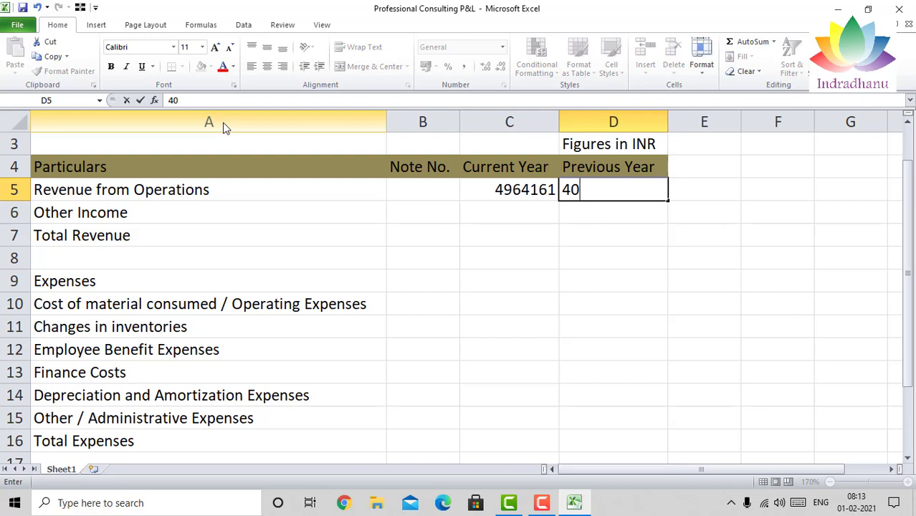
type("14480")
key("Return")
Enter 72277 as the current year's Other Income in C6
key("Left")
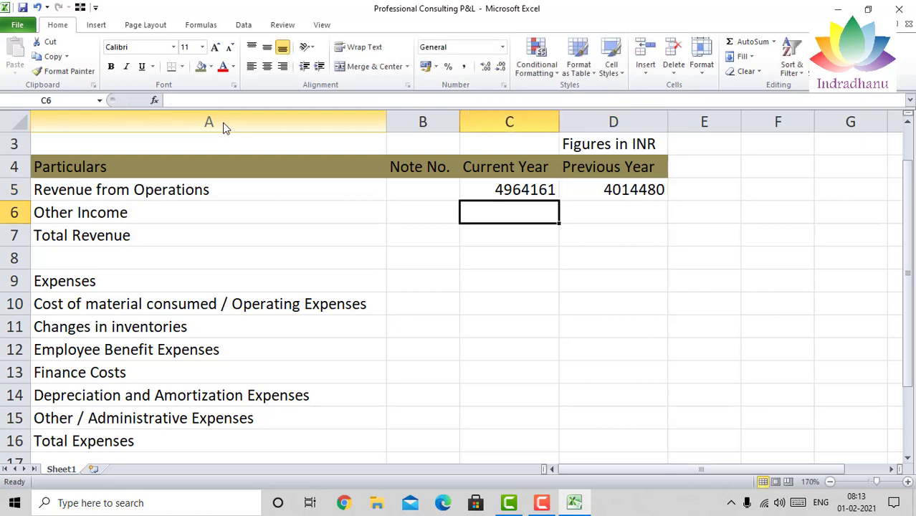
type("7")
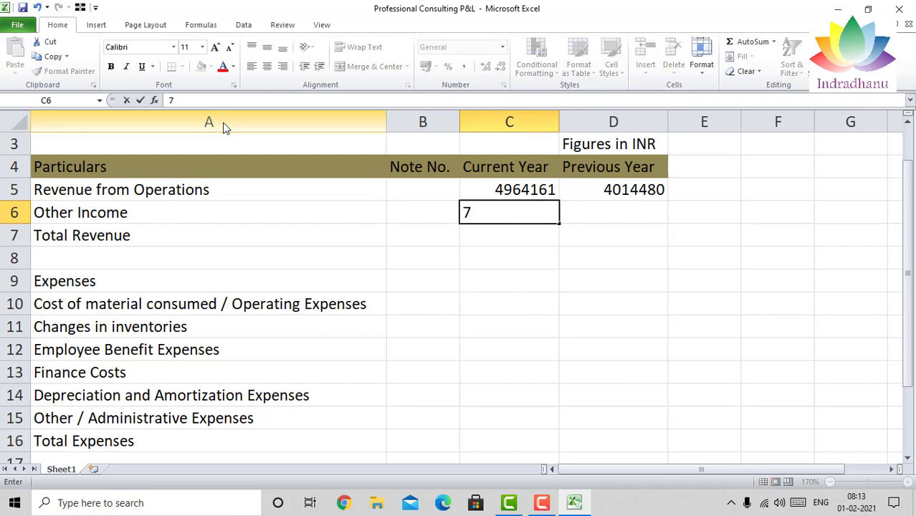
type("2277")
key("Return")
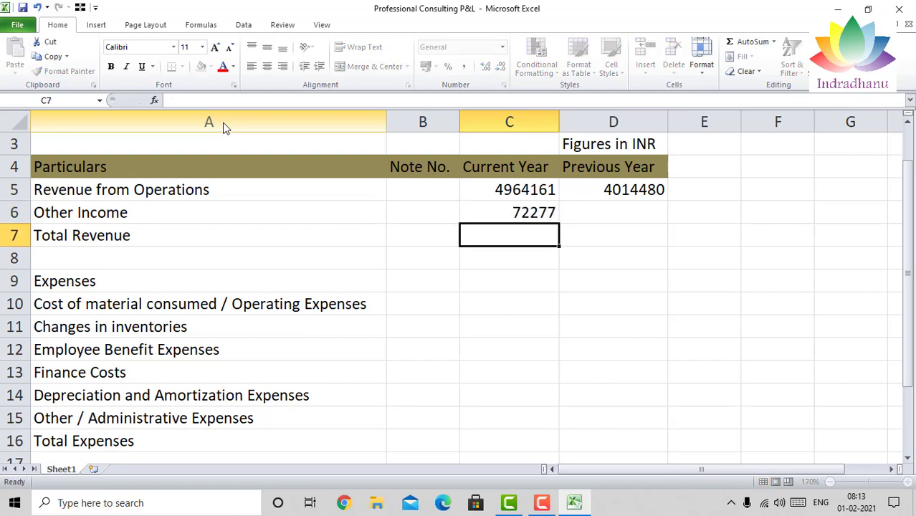
Enter 53972 in C7 and move it to D6 as the previous year's Other Income
type("53972")
key("Return")
key("Up")
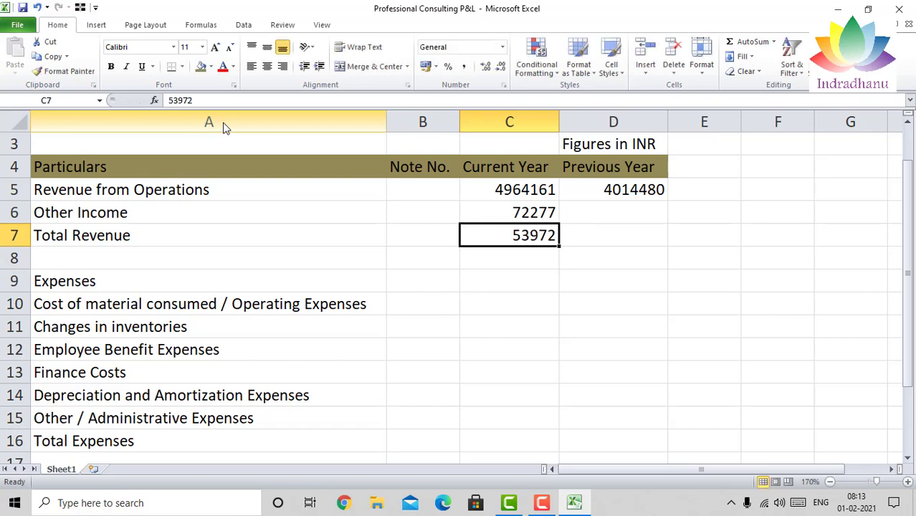
key("ctrl+x")
key("Right")
key("Up")
key("ctrl+v")
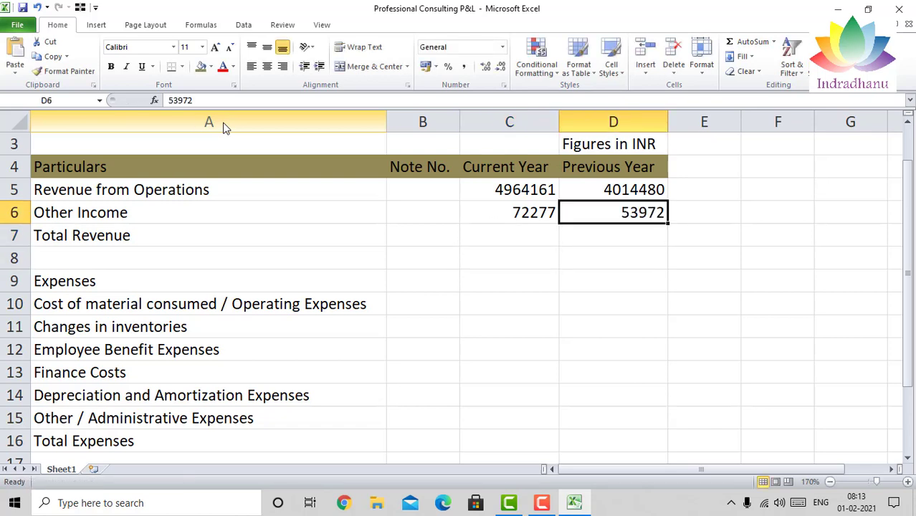
Calculate the current year's Total Revenue in C7 as the AutoSum of C5:C6
key("Left")
key("Down")
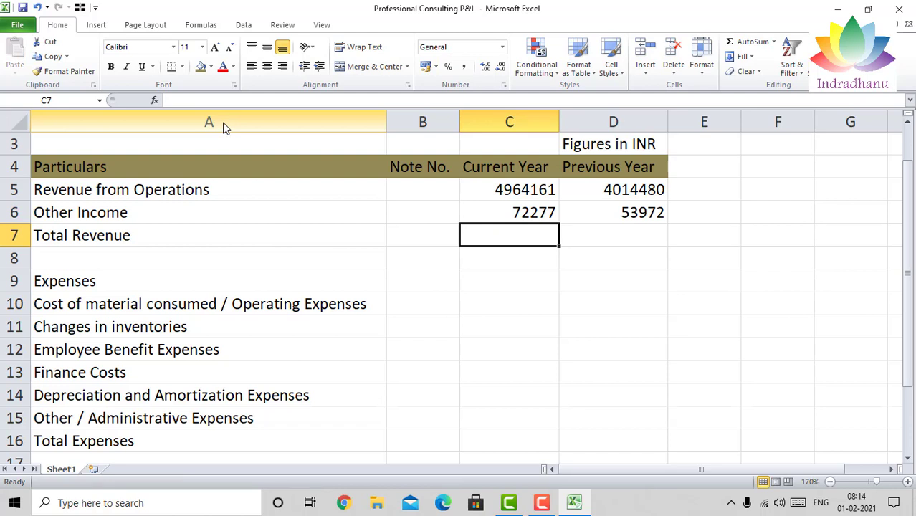
key("shift+Up")
key("shift+Up")
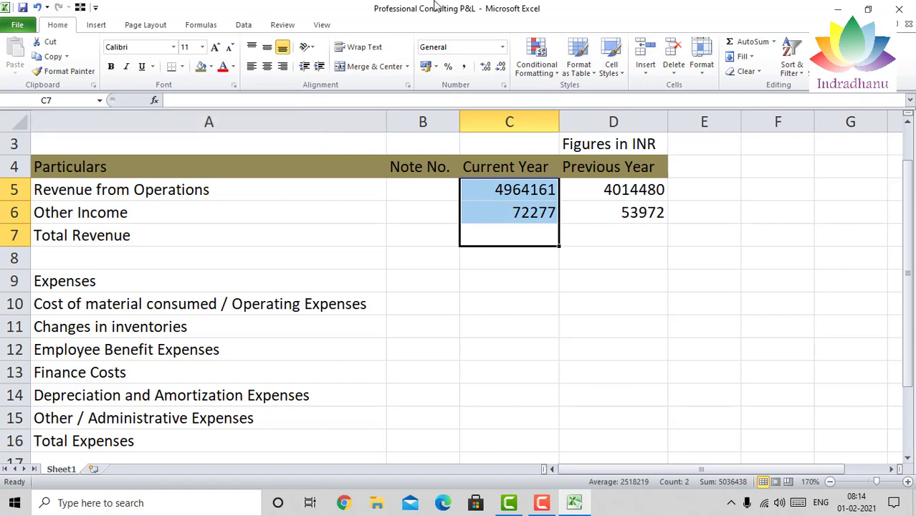
left_click(748, 42)
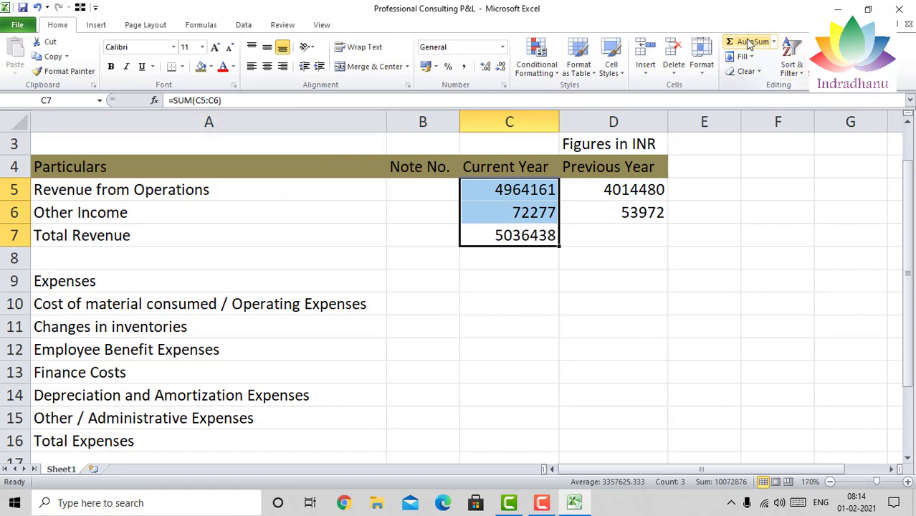
Copy the Total Revenue formula from C7 to the previous year's column in D7
key("Down")
key("Up")
key("ctrl+c")
key("Right")
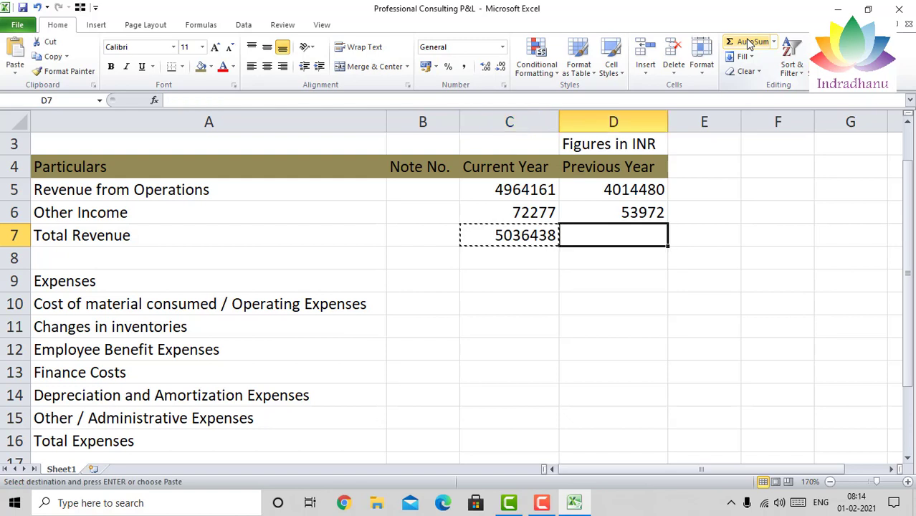
key("Return")
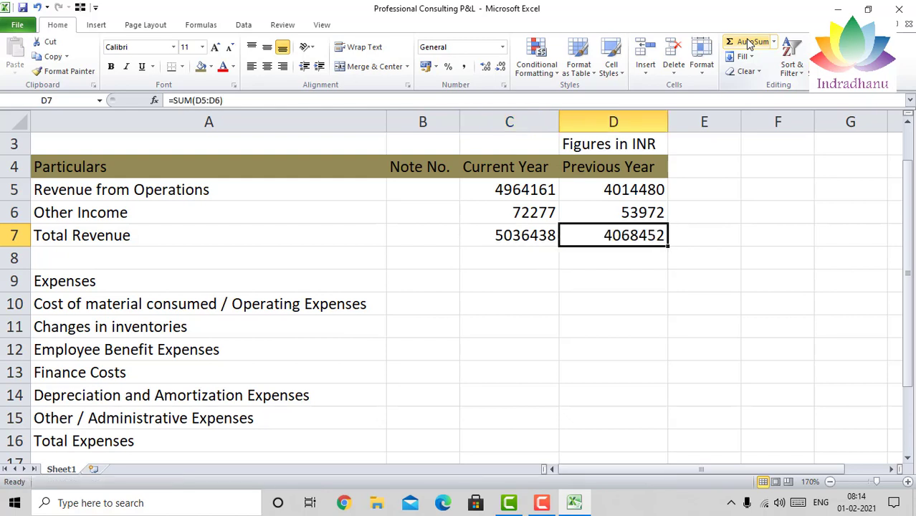
Apply the comma number format without decimals to the Current Year and Previous Year columns, from row 5 to well below the statement
key("Left")
key("Up")
key("Up")
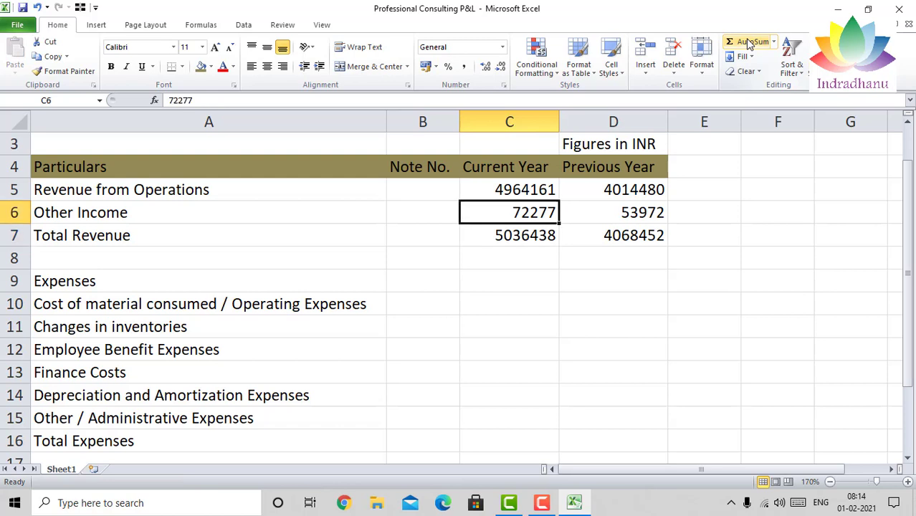
key("shift+Right")
key("shift+Down")
key("shift+Down")
key("shift+Down")
key("shift+Down")
key("shift+Down")
key("shift+Down")
key("shift+Down")
key("shift+Down")
key("shift+Down")
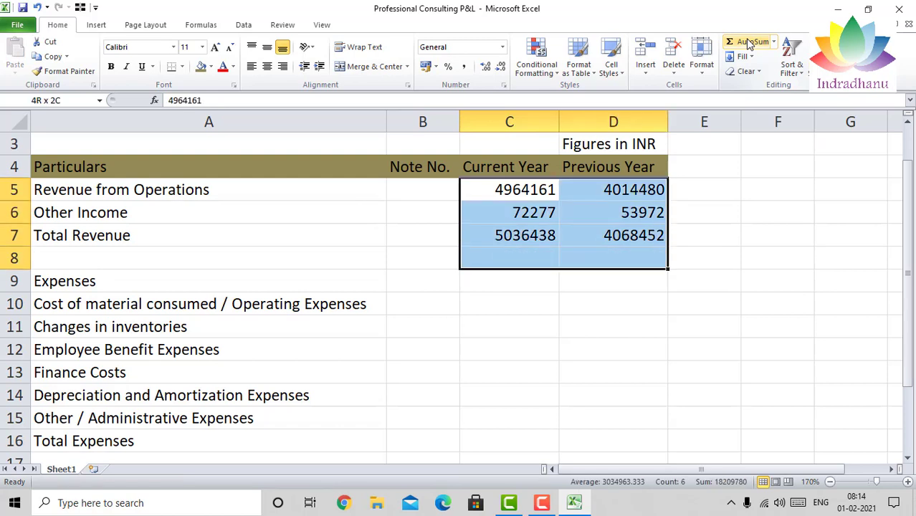
key("shift+Down")
key("shift+Down")
key("shift+Down")
key("shift+Down")
key("shift+Down")
key("shift+Down")
key("shift+Down")
key("shift+Down")
key("shift+Down")
key("shift+Down")
key("shift+Down")
key("shift+Down")
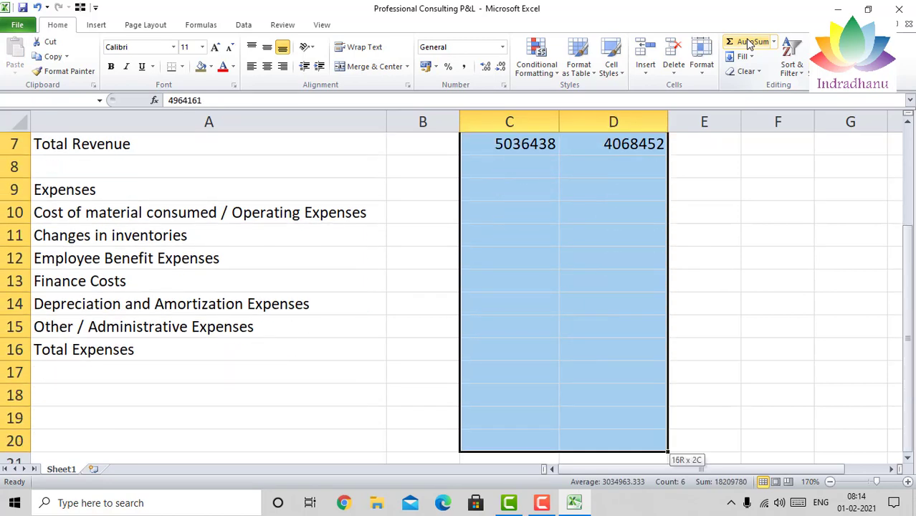
key("shift+Down")
key("shift+Down")
key("shift+Down")
key("shift+Down")
key("shift+Down")
key("shift+Down")
key("shift+Down")
key("shift+Down")
key("shift+Down")
key("shift+Down")
key("shift+Down")
key("shift+Down")
key("shift+Down")
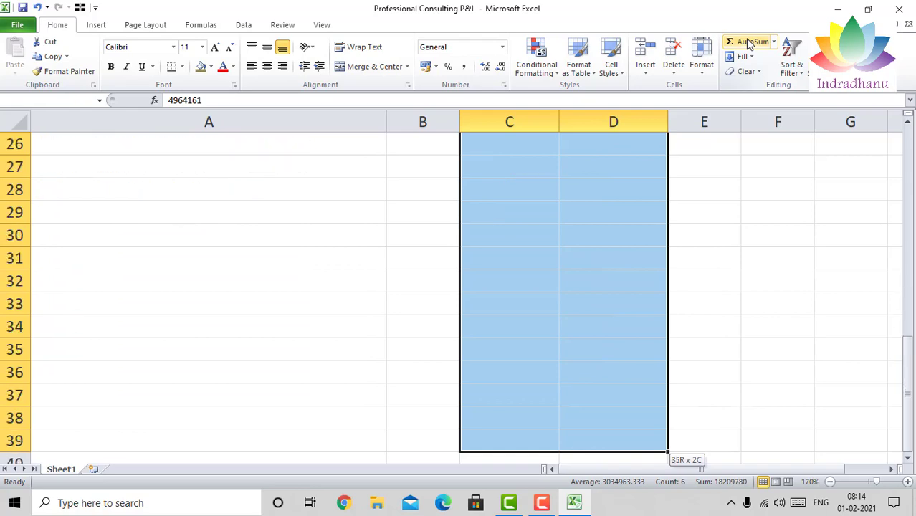
left_click(465, 66)
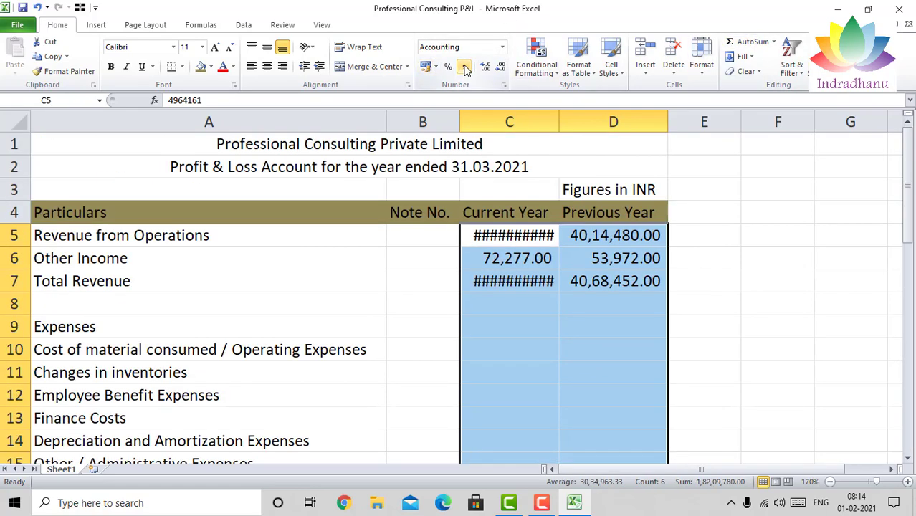
left_click(500, 68)
left_click(500, 68)
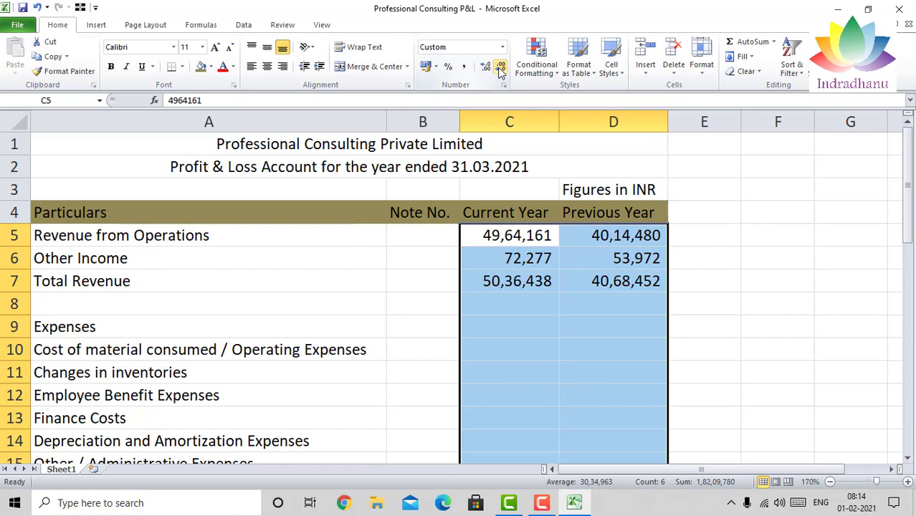
Add a top and bottom border to the Total Revenue figures in C7:D7
key("Down")
key("Down")
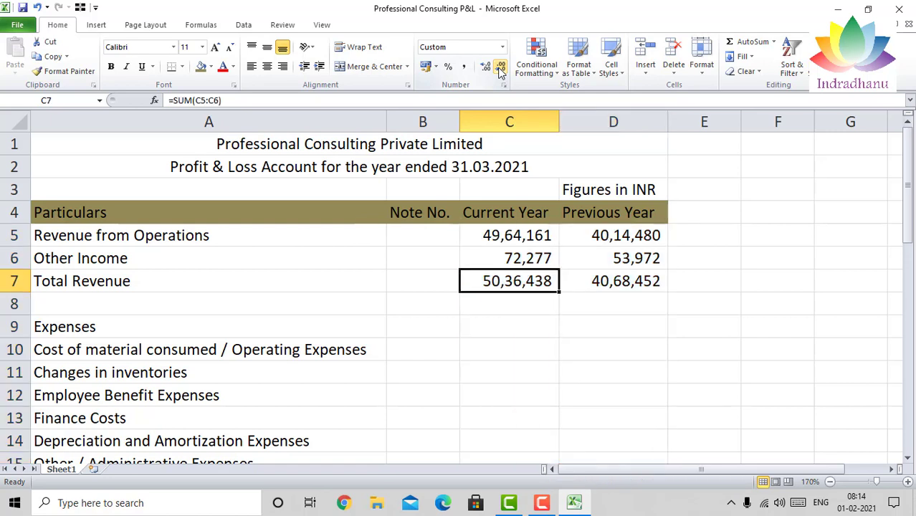
key("shift+Right")
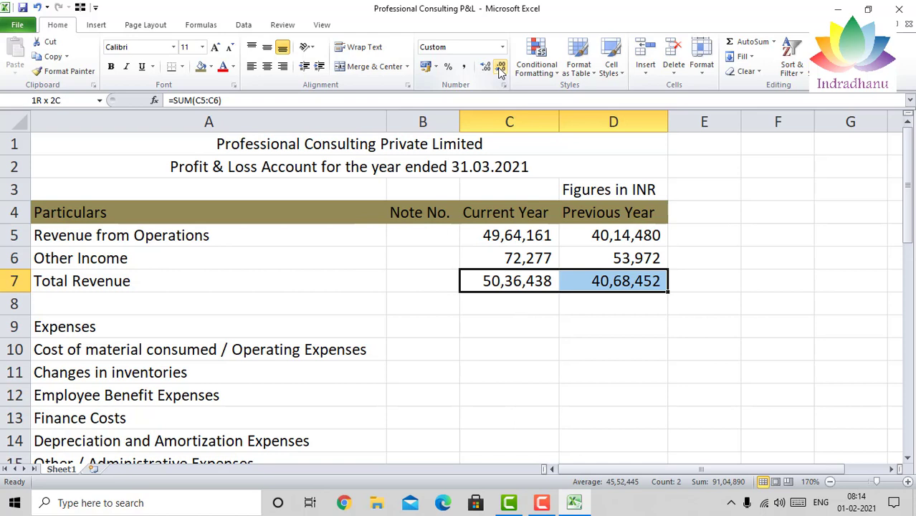
left_click(183, 67)
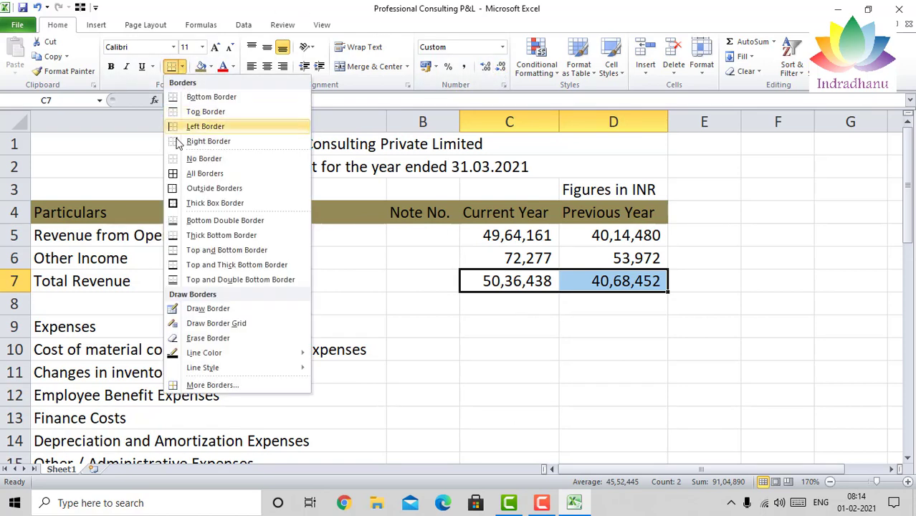
left_click(212, 252)
Enter note number 1 for Revenue from Operations in B5 and note number 2 for Other Income in B6
key("Down")
key("Down")
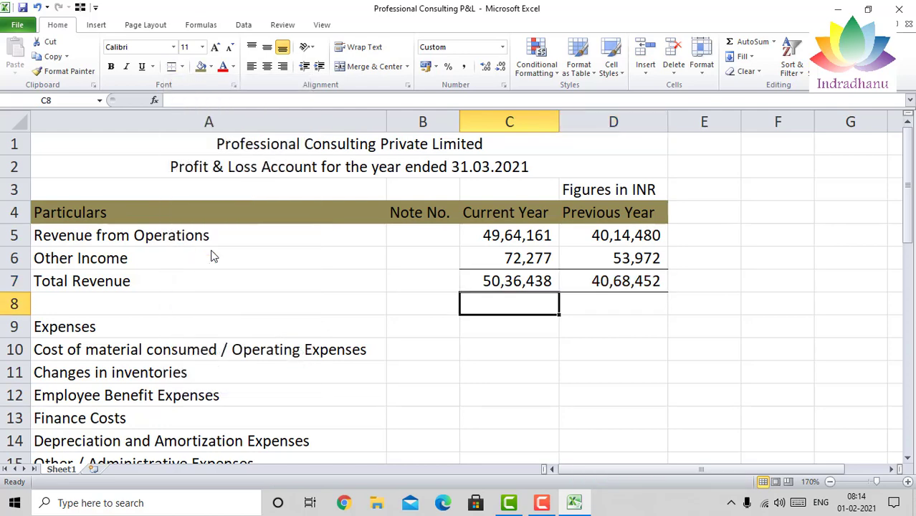
key("Down")
key("Down")
key("Down")
key("Down")
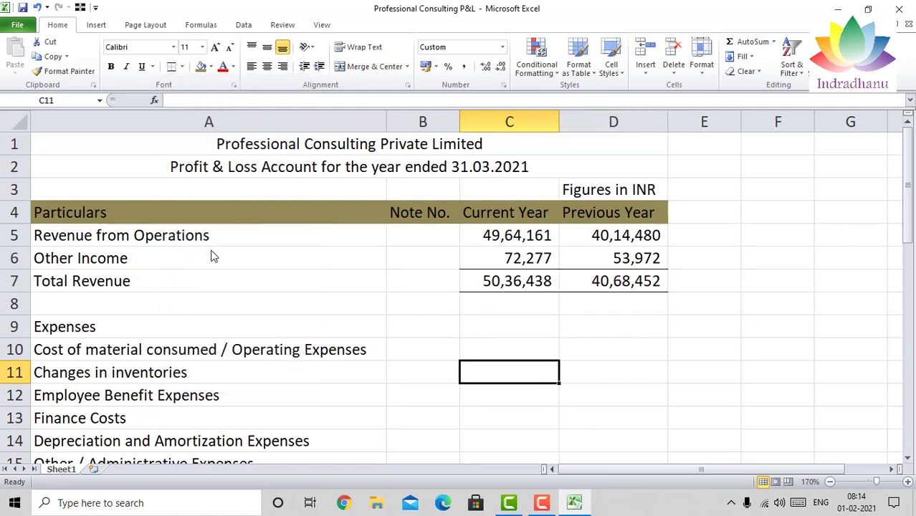
key("Left")
key("Up")
key("Up")
key("Up")
key("Up")
key("Up")
key("Up")
key("Up")
key("Up")
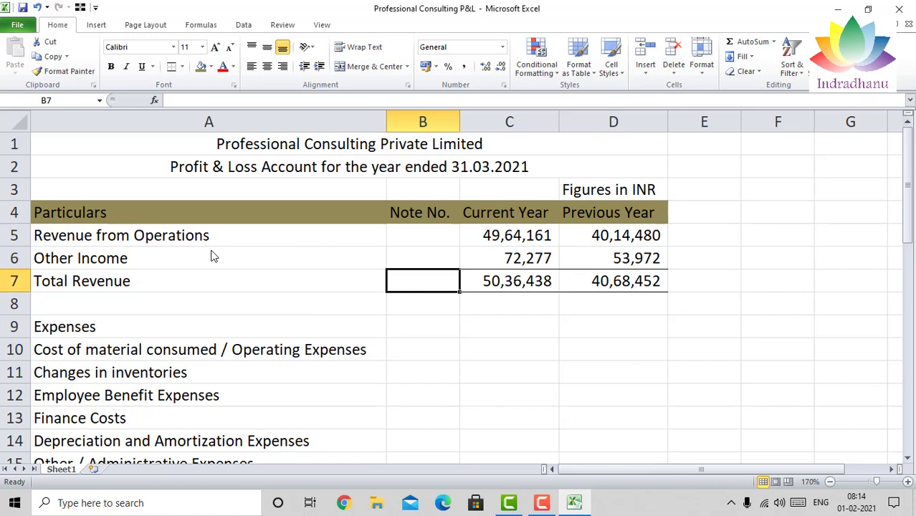
key("Right")
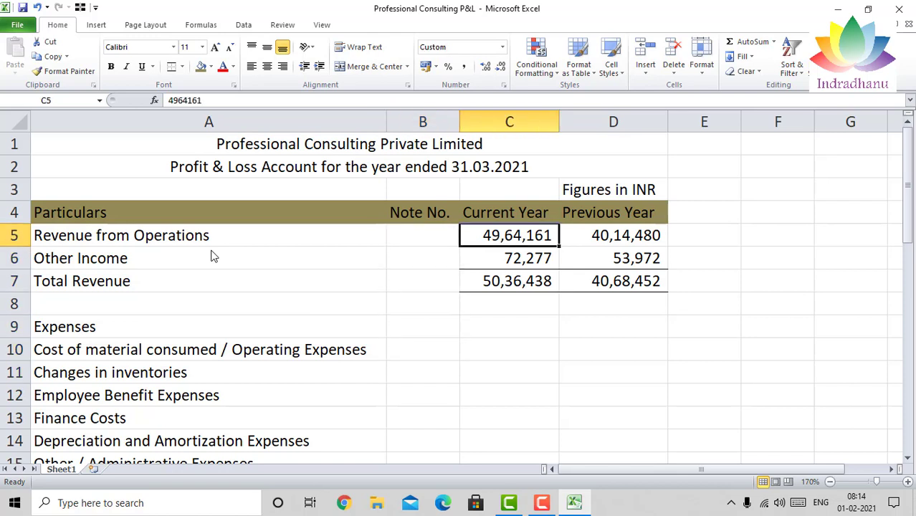
key("Left")
type("1")
key("Return")
type("2")
key("Return")
Center-align the Note No. column cells from B5 to well below the statement
key("Up")
key("Up")
key("shift+Down")
key("shift+Down")
key("shift+Down")
key("shift+Down")
key("shift+Down")
key("shift+Down")
key("shift+Down")
key("shift+Down")
key("shift+Down")
key("shift+Down")
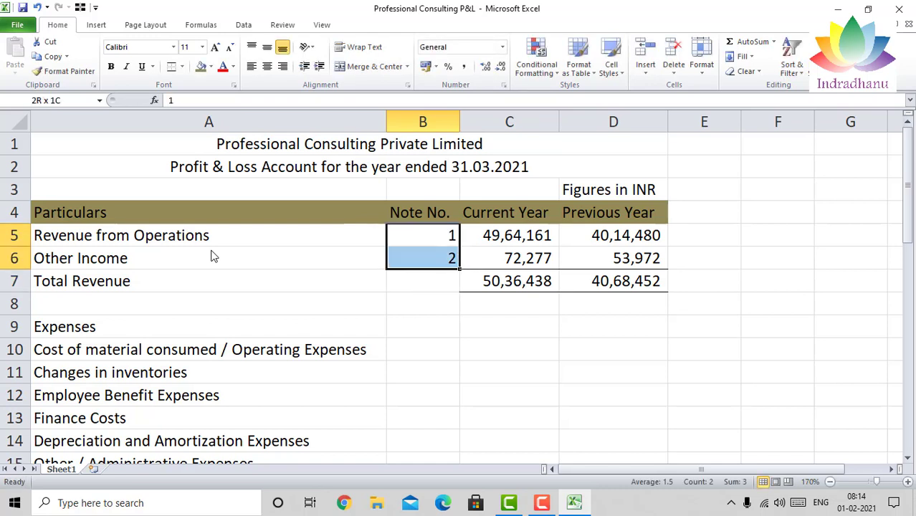
key("shift+Down")
key("shift+Down")
key("shift+Down")
key("shift+Down")
key("shift+Down")
key("shift+Down")
key("shift+Down")
key("shift+Down")
key("shift+Down")
key("shift+Down")
key("shift+Down")
key("shift+Down")
key("shift+Down")
key("shift+Down")
key("shift+Down")
key("shift+Down")
key("shift+Down")
key("shift+Down")
key("shift+Down")
key("shift+Down")
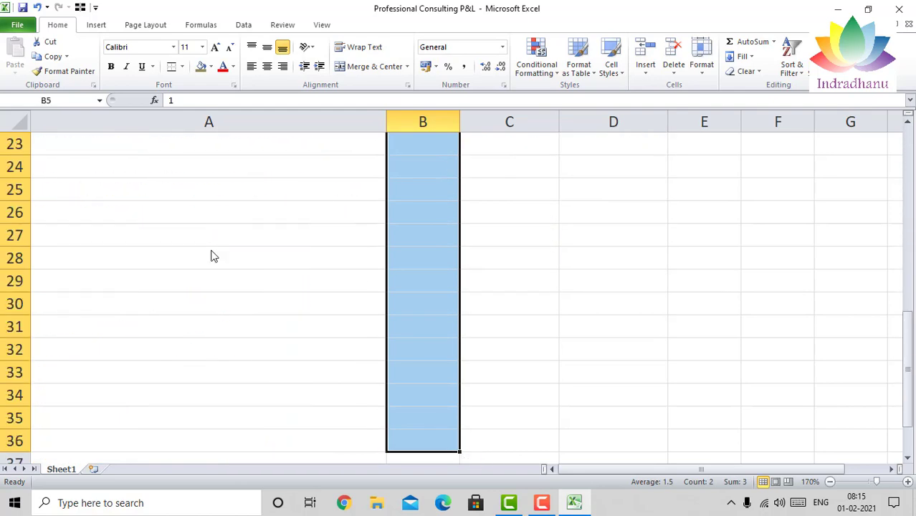
left_click(266, 67)
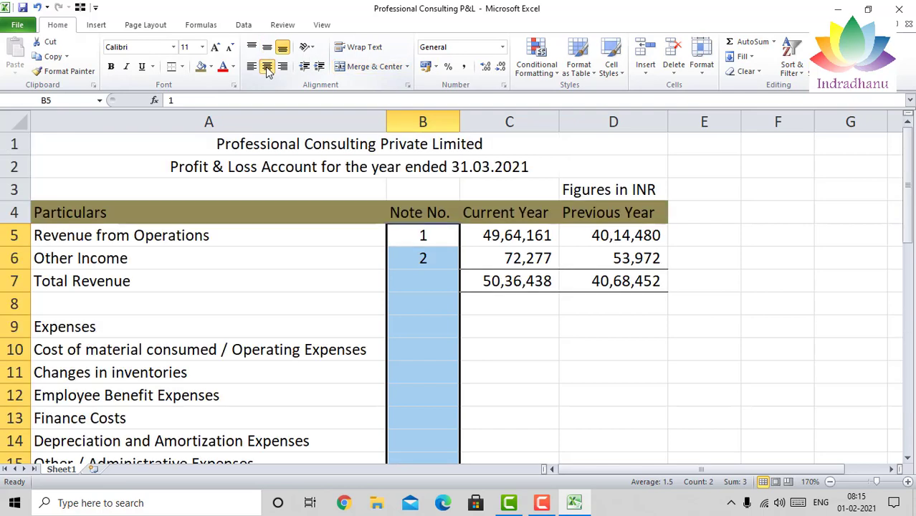
Make the Expenses heading in A9 and the Revenue from Operations label in A5 bold
key("Down")
key("Down")
key("Down")
key("Down")
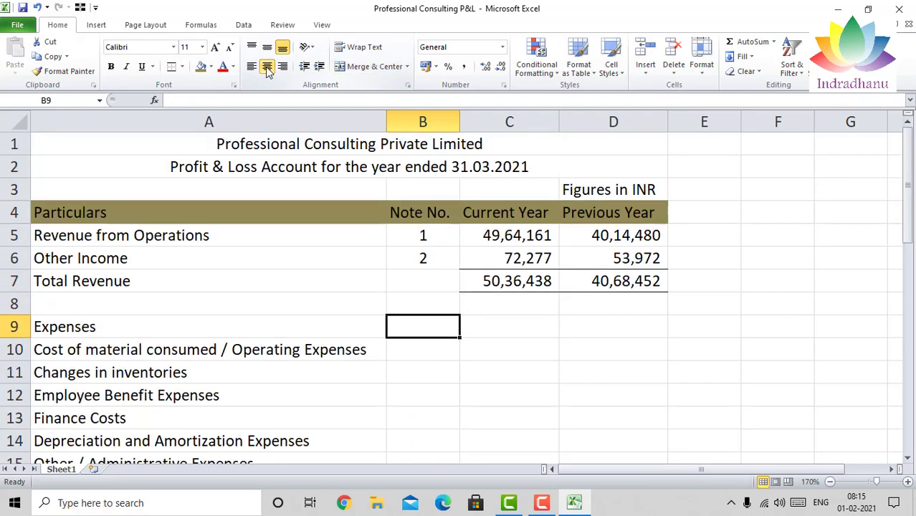
key("Left")
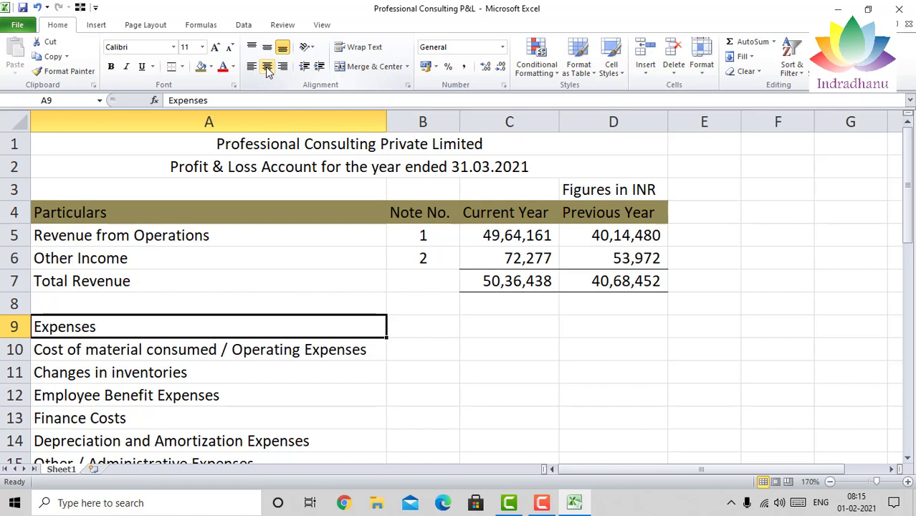
key("ctrl+b")
key("Up")
key("Up")
key("Up")
key("Up")
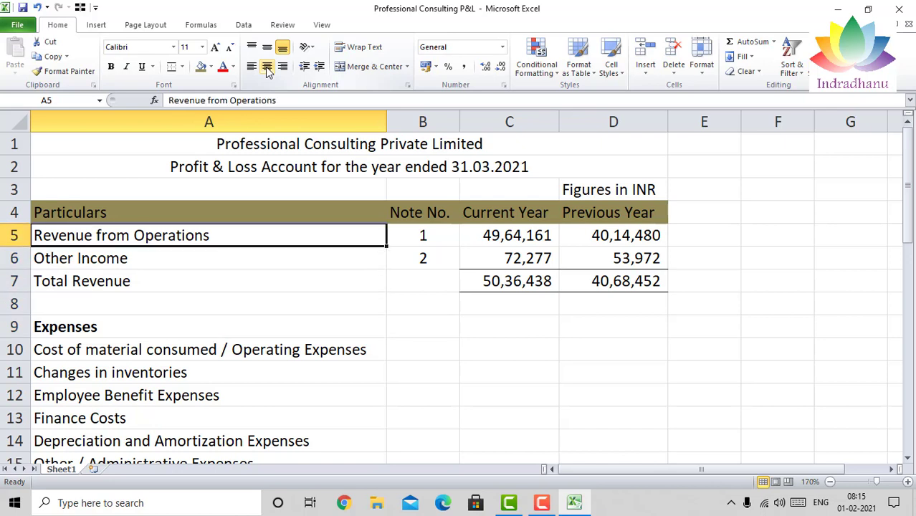
key("ctrl+b")
Append a space and a colon to the Revenue from Operations label in A5 and the Expenses heading in A9
key("F2")
type(":")
key("Return")
key("Down")
key("Down")
key("Down")
key("F2")
type(":")
key("Return")
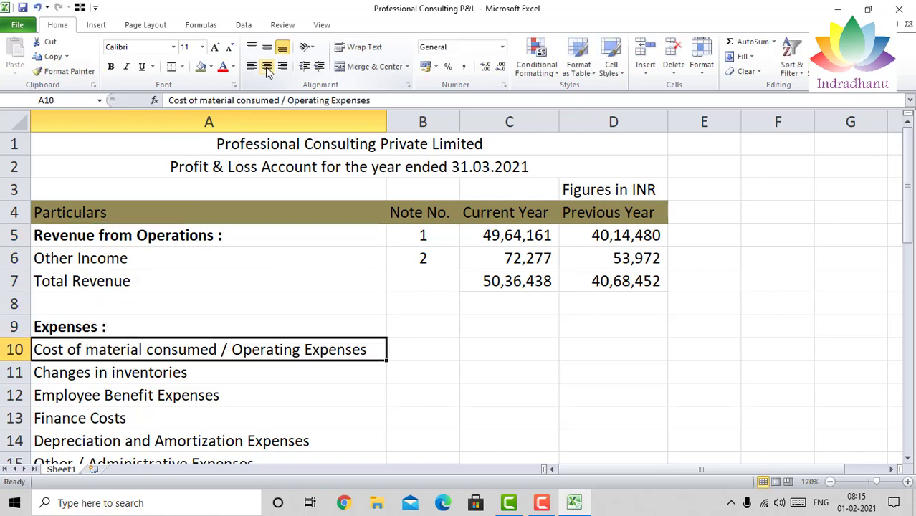
key("Up")
key("F2")
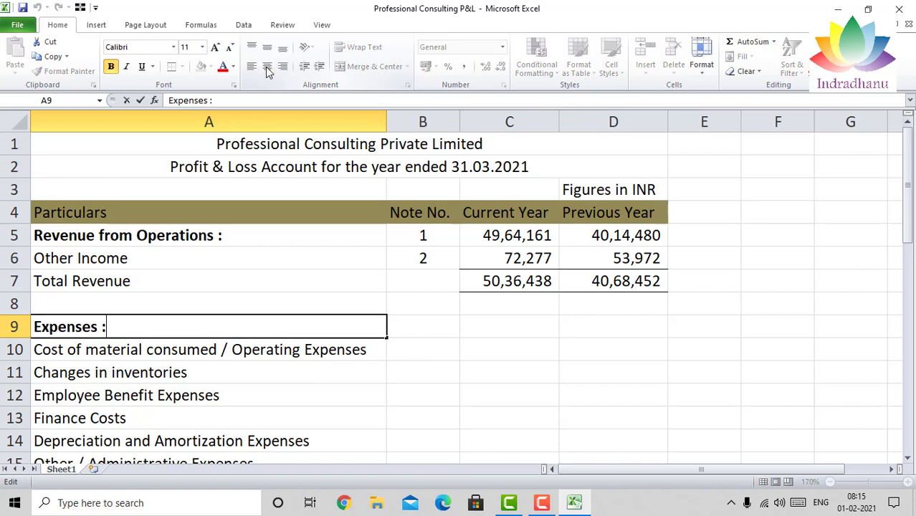
key("Return")
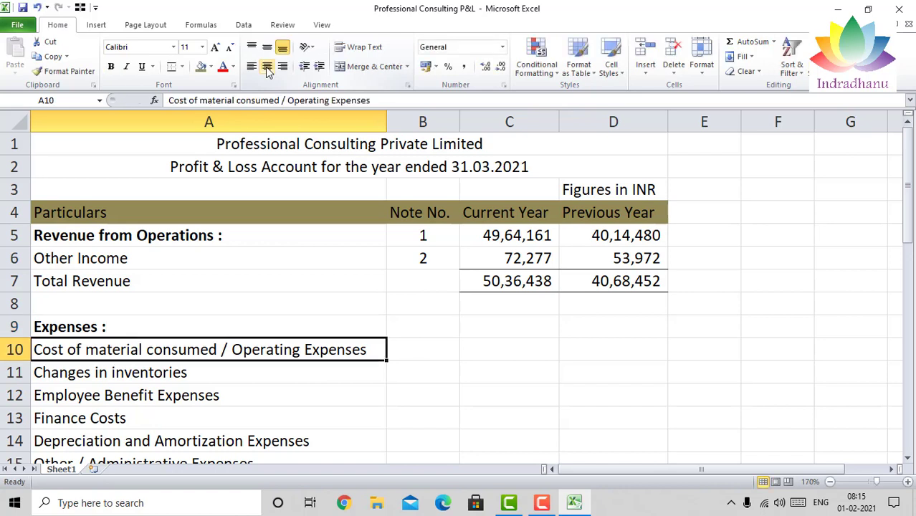
key("Up")
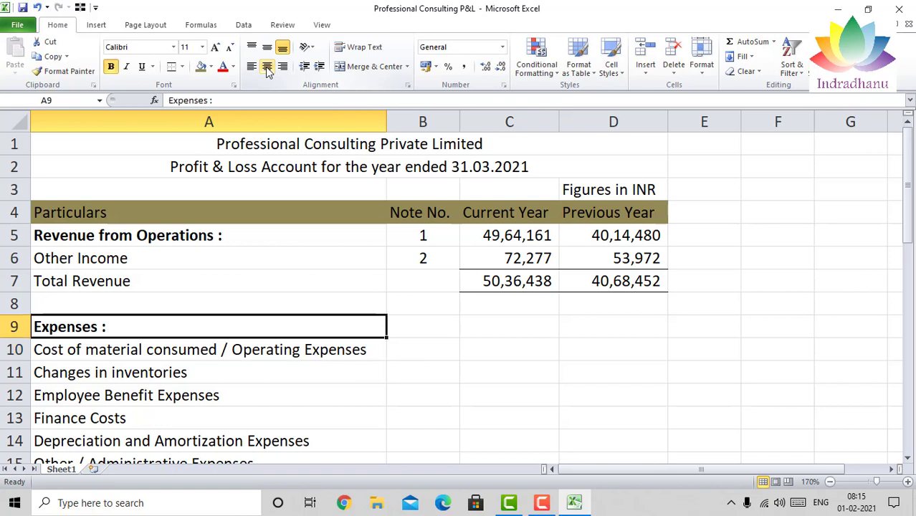
key("F2")
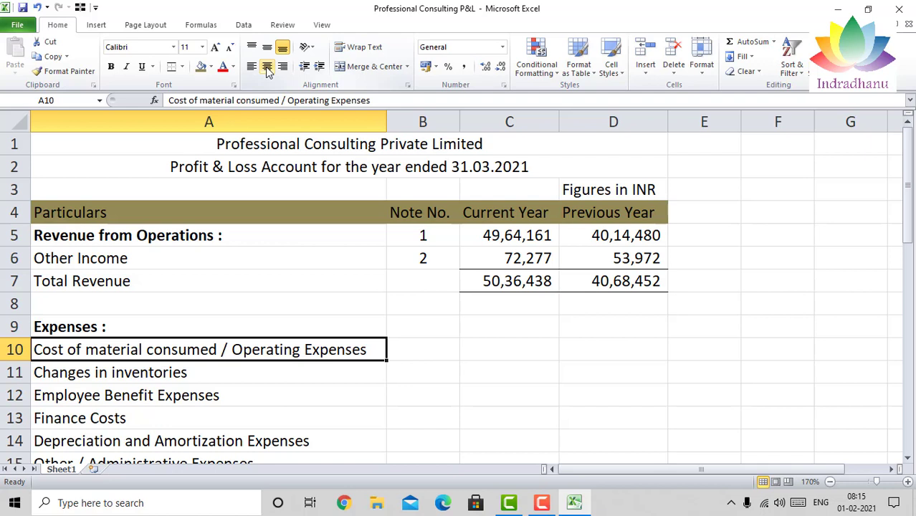
key("Down")
key("Down")
key("Down")
key("Down")
key("Down")
key("Down")
key("Down")
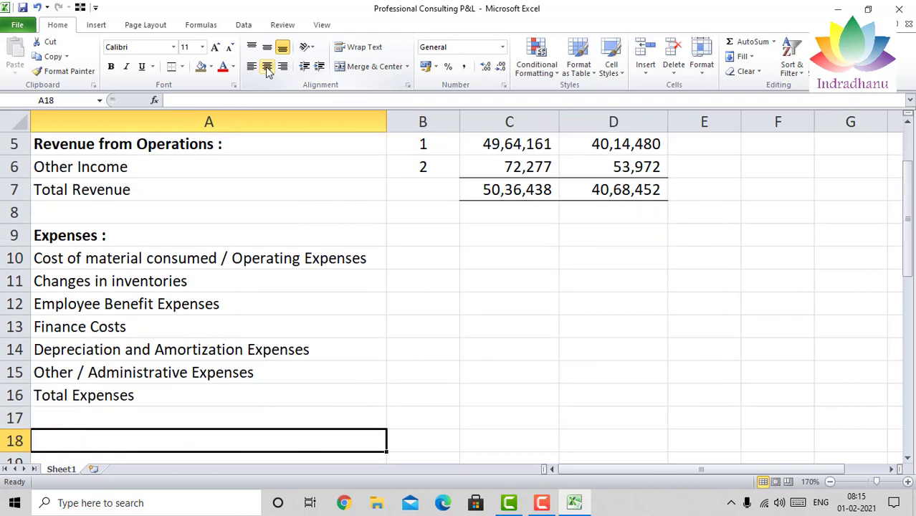
Enter note number 3 for Cost of material consumed / Operating Expenses in B10
key("Up")
key("Up")
key("Up")
key("Up")
key("Up")
key("Up")
key("Up")
key("Right")
left_click(267, 67)
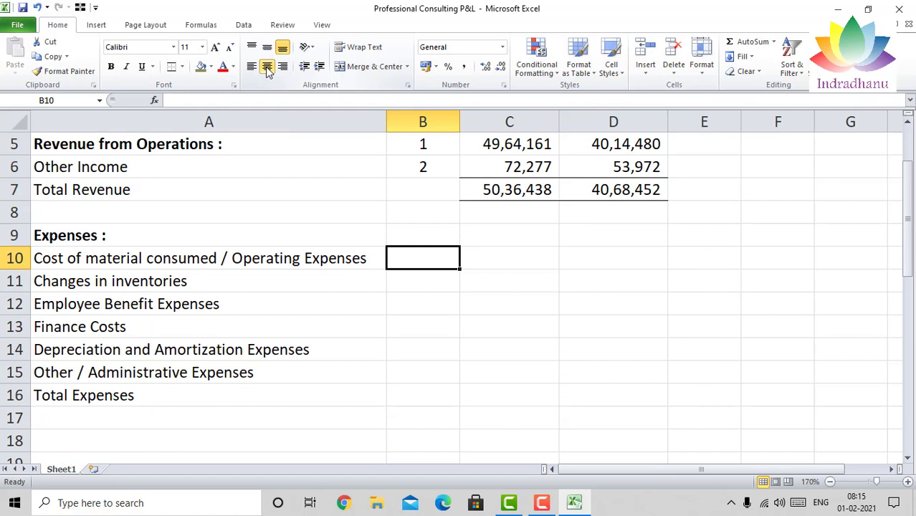
type("3")
key("Tab")
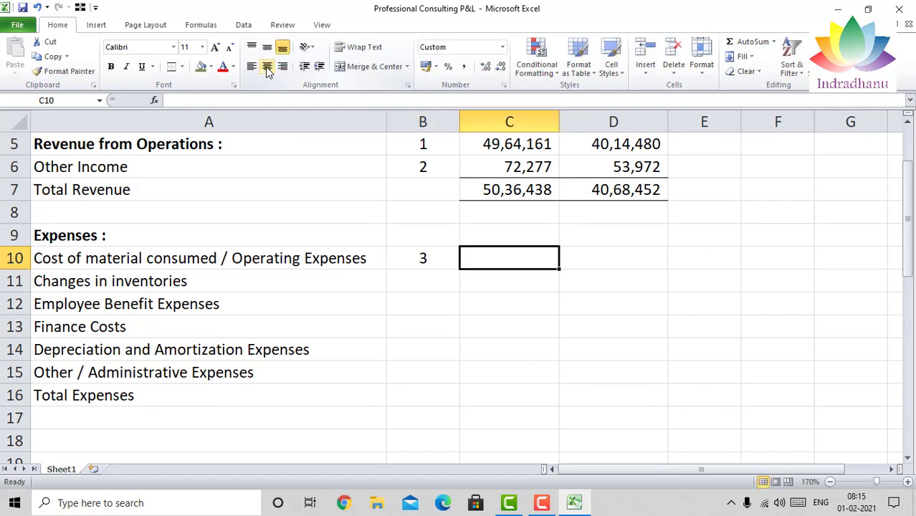
Enter Current Year amounts in C10:C12: 2702170 for material / operating expenses, -72868 for Changes in inventories and 773721 for Employee Benefit Expenses
type("2")
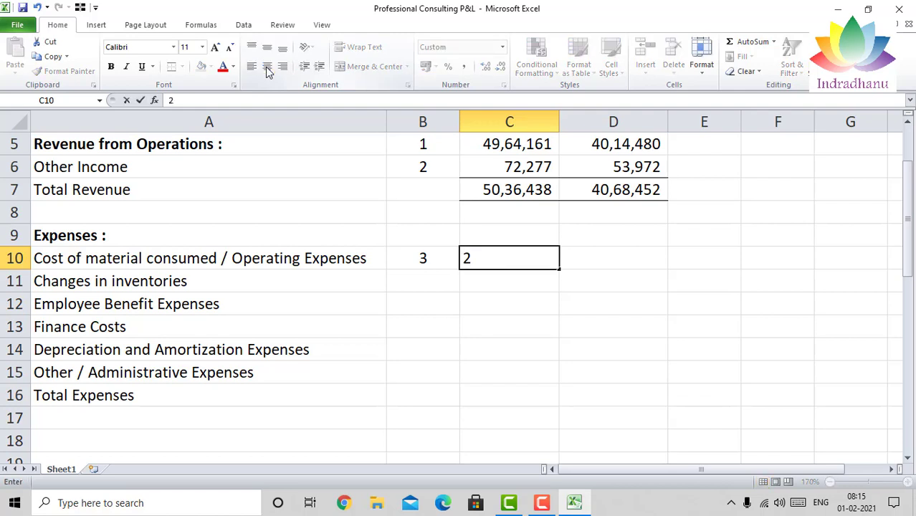
type("7,02,17")
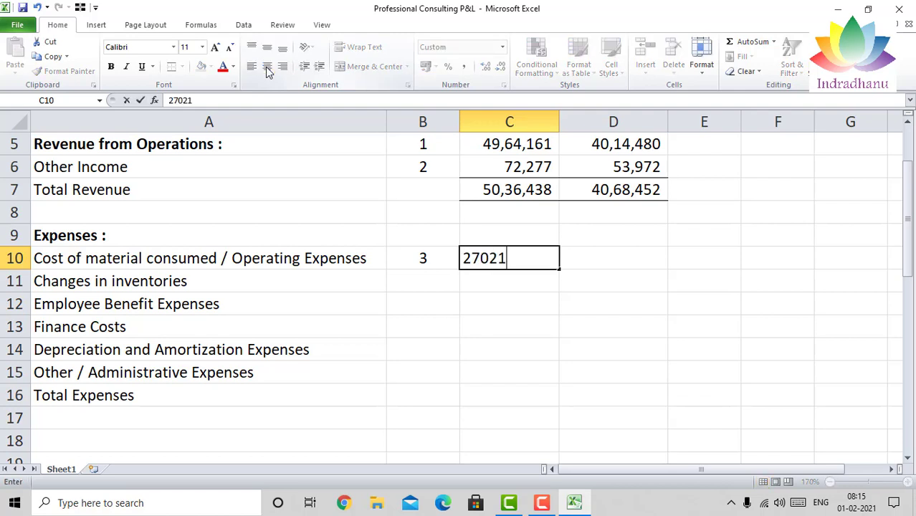
type("0")
key("Return")
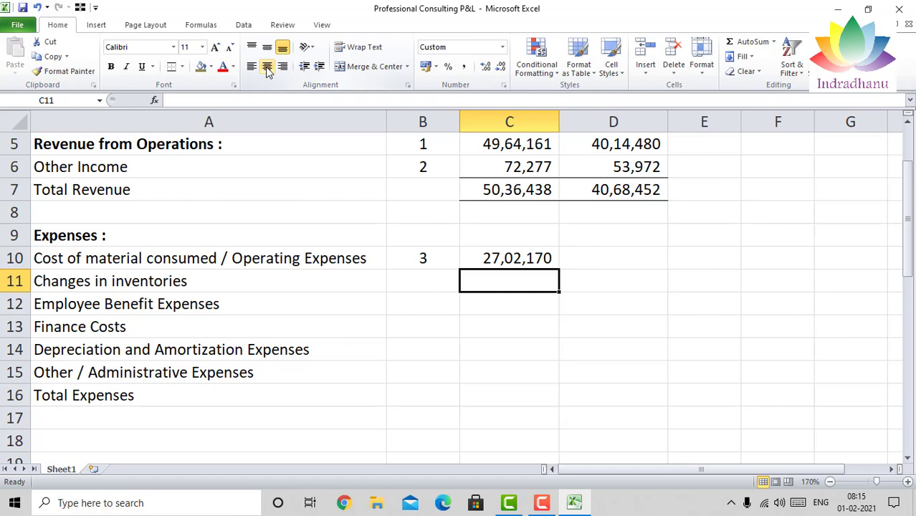
type("-")
type("72,")
type("868")
key("Return")
type("7,73,")
type("721")
key("Return")
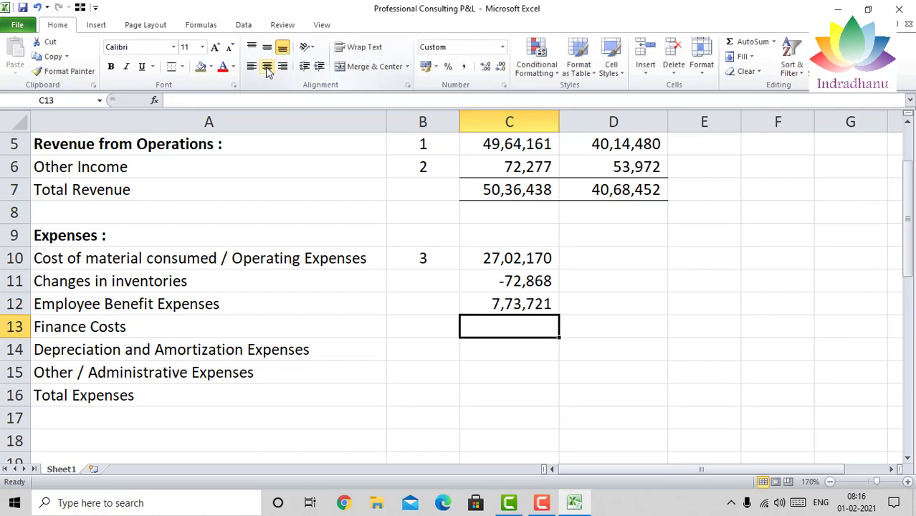
Enter Current Year amounts in C13:C15: 17069 for Finance Costs, 15362 for Depreciation and Amortization, and 1247658 for Other / Administrative Expenses
type("17,069")
key("Return")
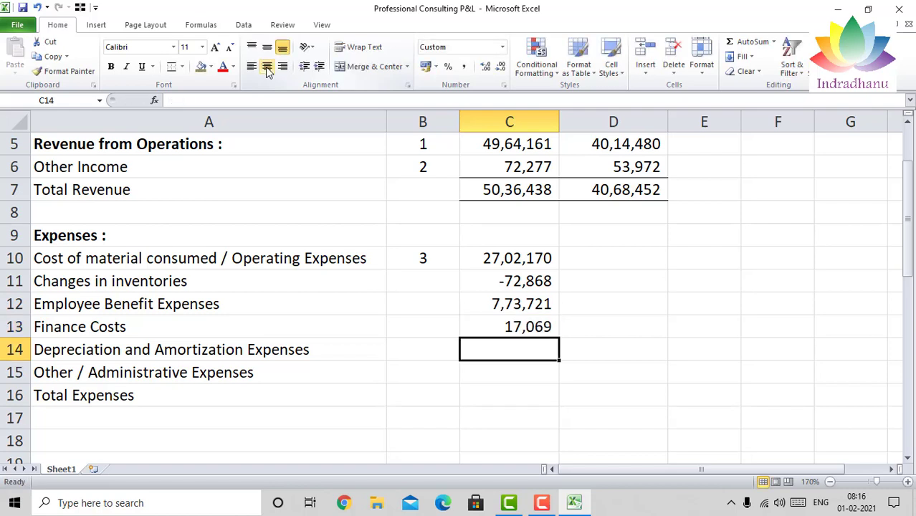
type("15362")
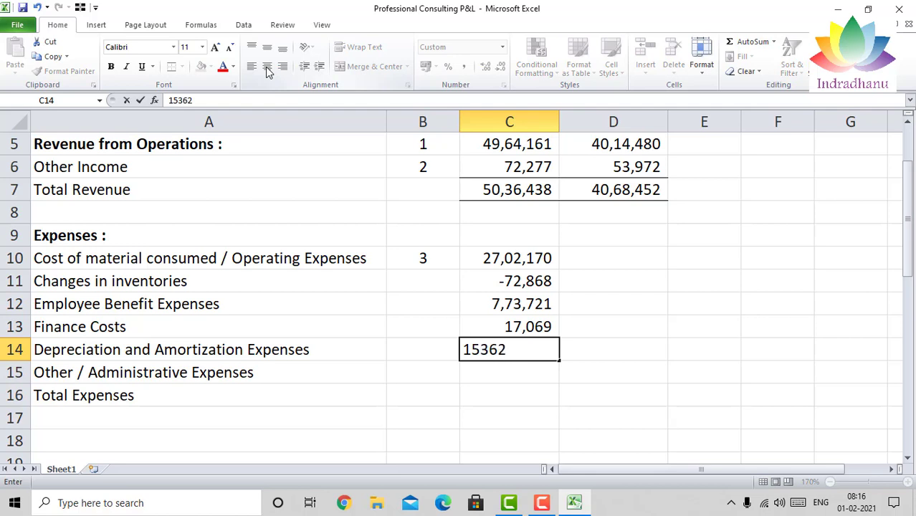
key("Return")
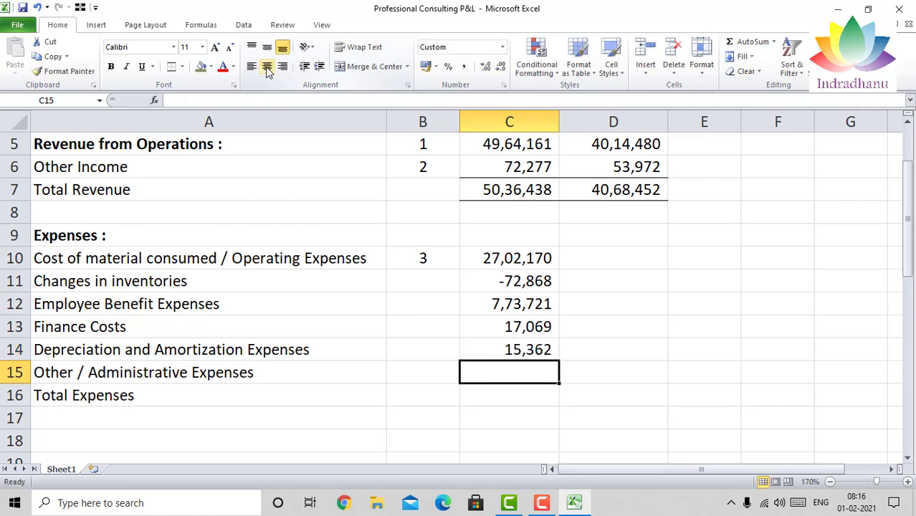
type("1247")
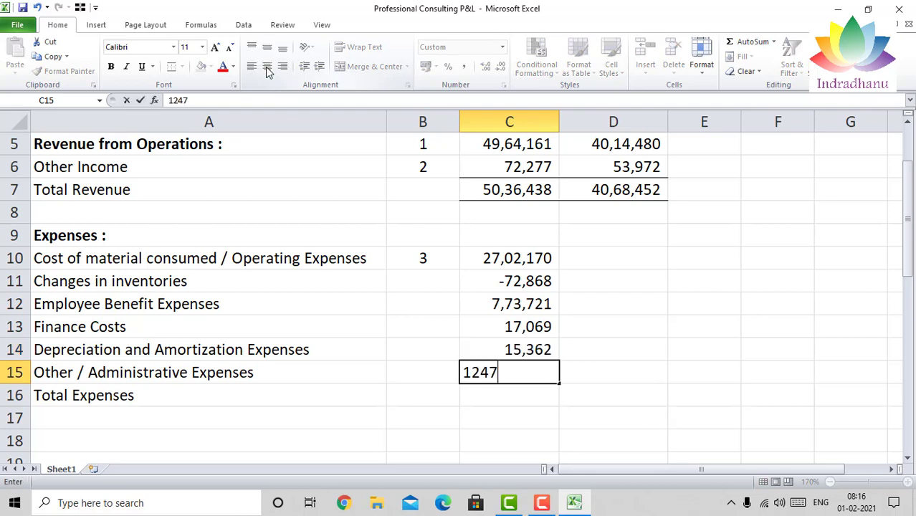
type("658")
key("Return")
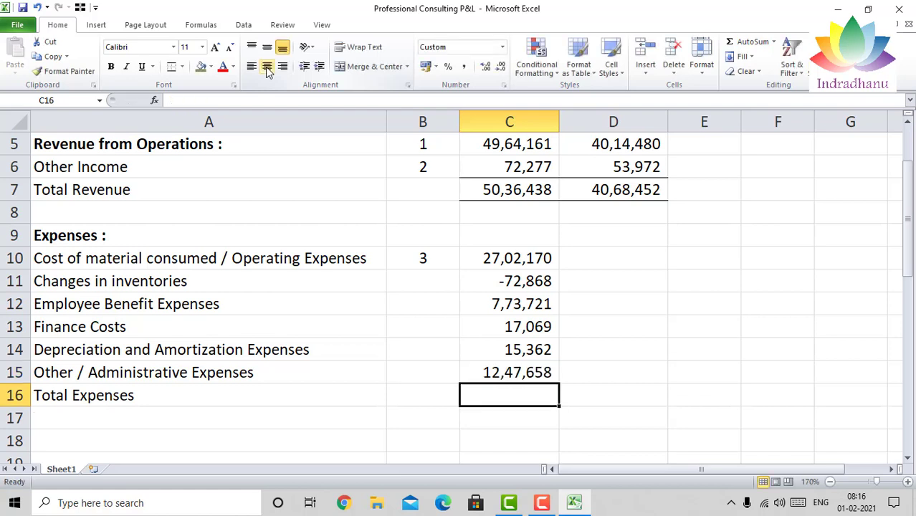
Enter Previous Year amounts in D10:D12: 2381111 for material / operating expenses, -46523 for Changes in inventories and 458620 for Employee Benefit Expenses
key("Right")
key("Up")
key("Up")
key("Up")
key("Up")
key("Up")
key("Up")
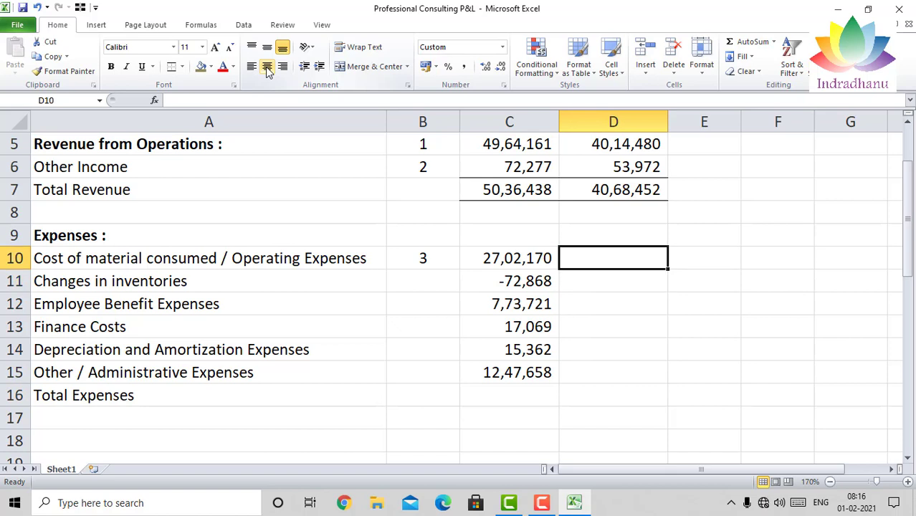
type("23,81,111")
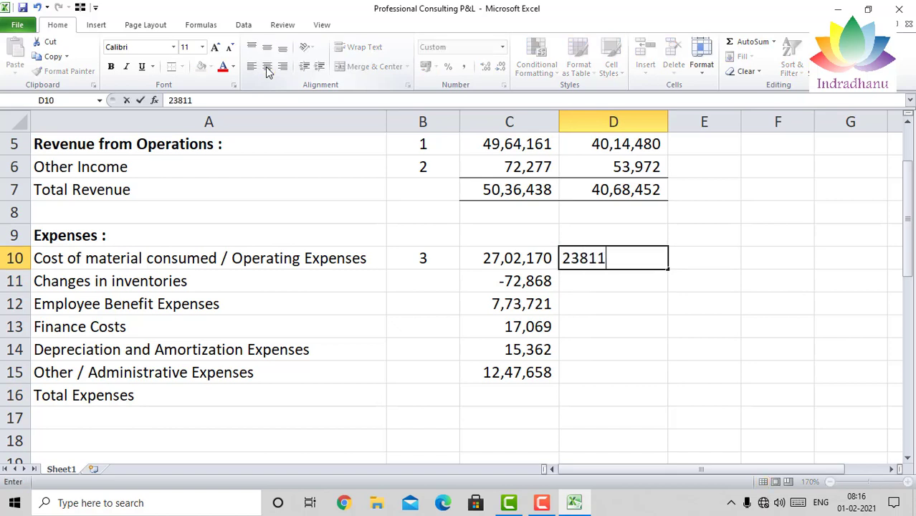
key("Return")
type("-4")
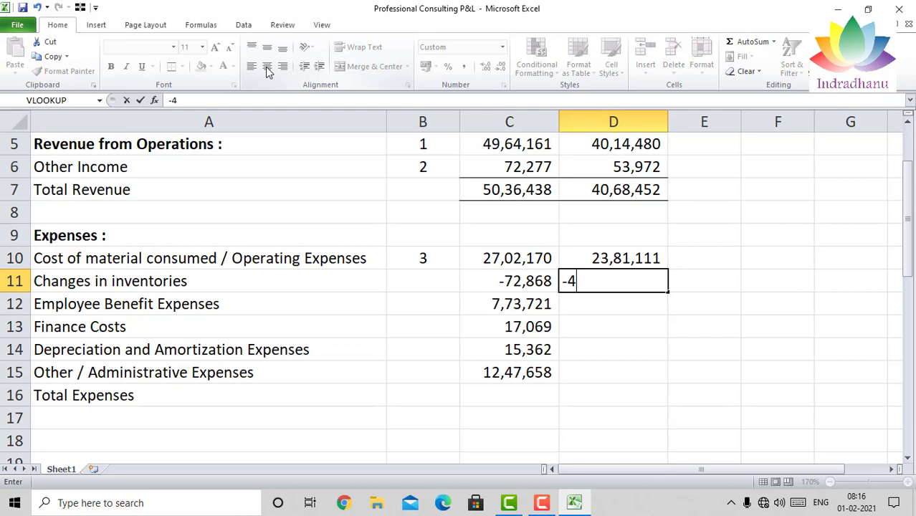
type("6,523")
key("Return")
type("4,58,6")
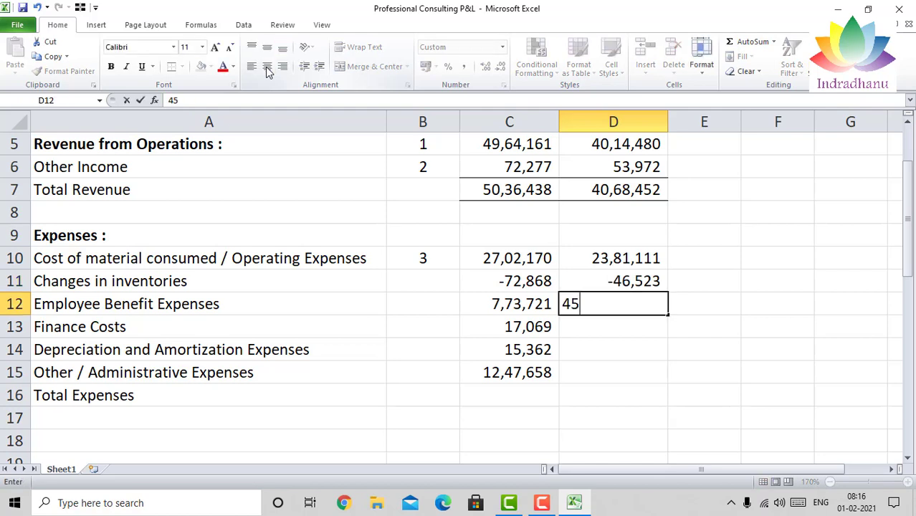
type("20")
key("Return")
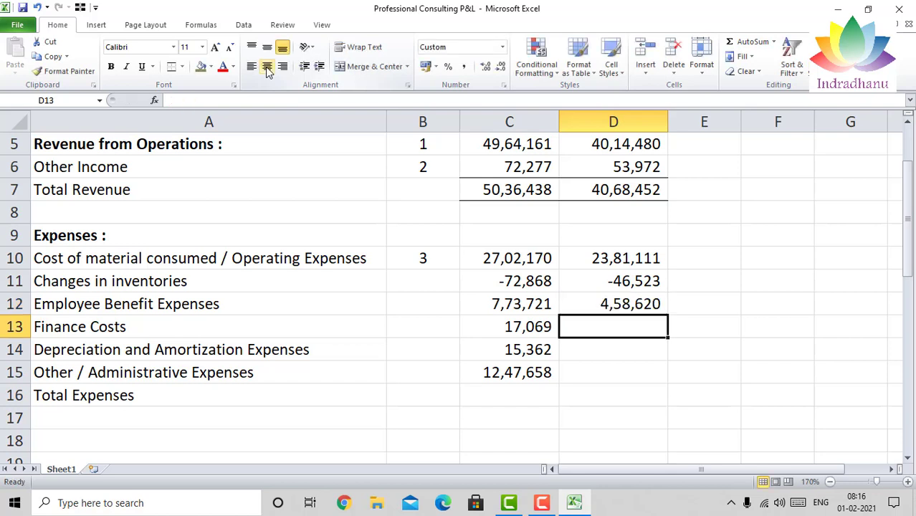
Enter Previous Year amounts in D13:D15: 22514 for Finance Costs, 8540 for Depreciation and Amortization, and 1054317 for Other / Administrative Expenses
type("22514")
key("Return")
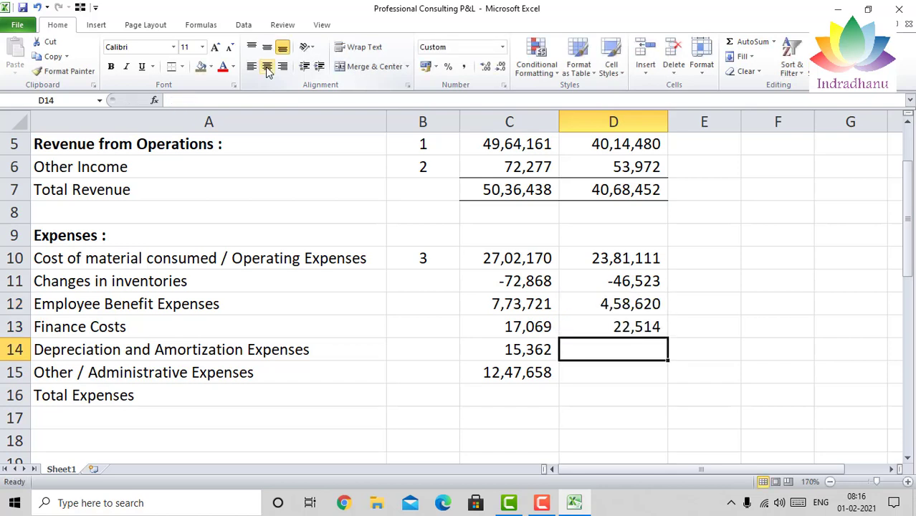
type("8,5")
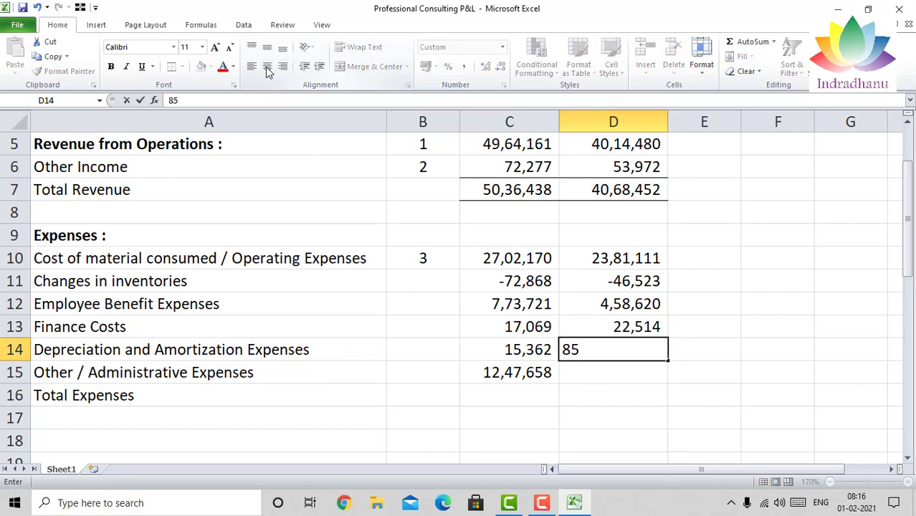
type("40")
key("Return")
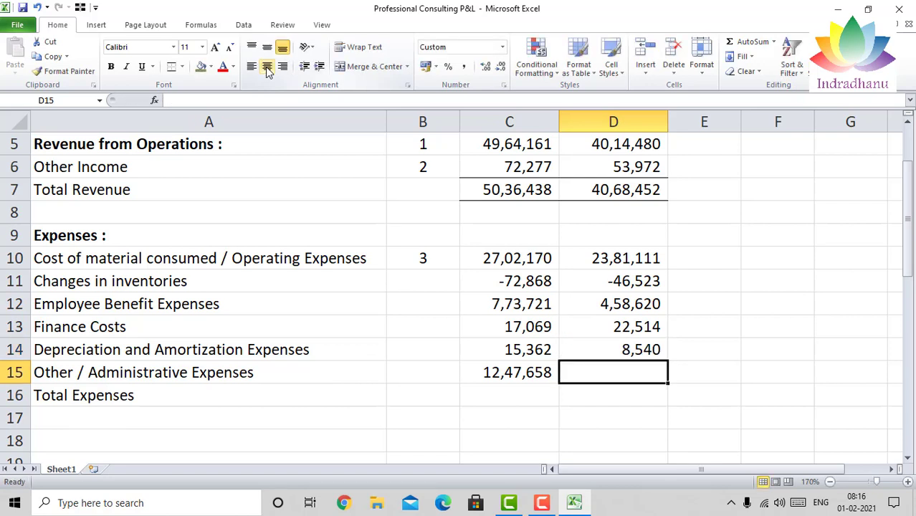
type("1054317")
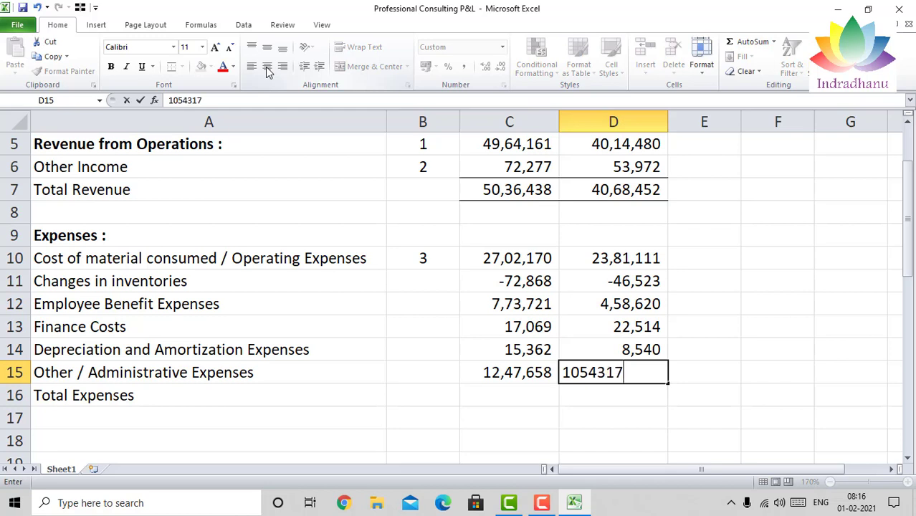
key("Return")
Sum the Current Year expenses C10:C15 into the Total Expenses cell C16 with AutoSum
key("Left")
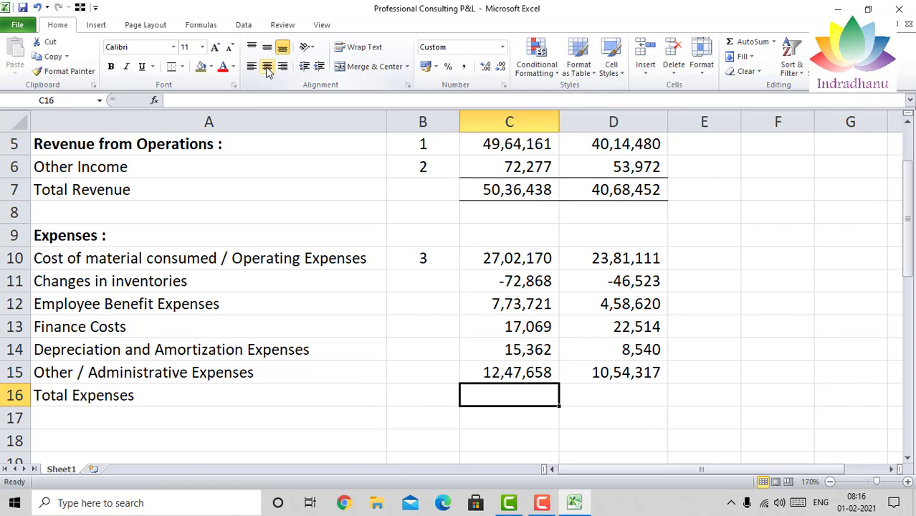
key("shift+Up")
key("shift+Up")
key("shift+Up")
key("shift+Up")
key("shift+Up")
key("shift+Up")
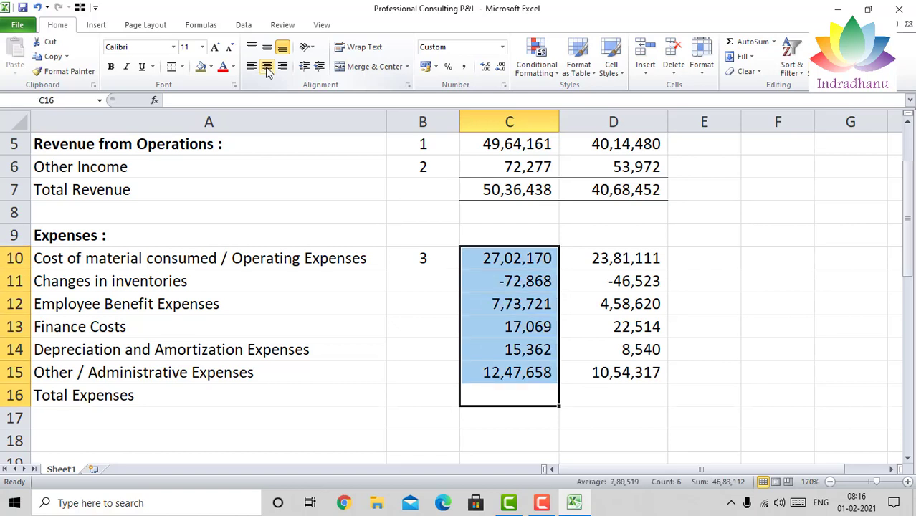
left_click(749, 43)
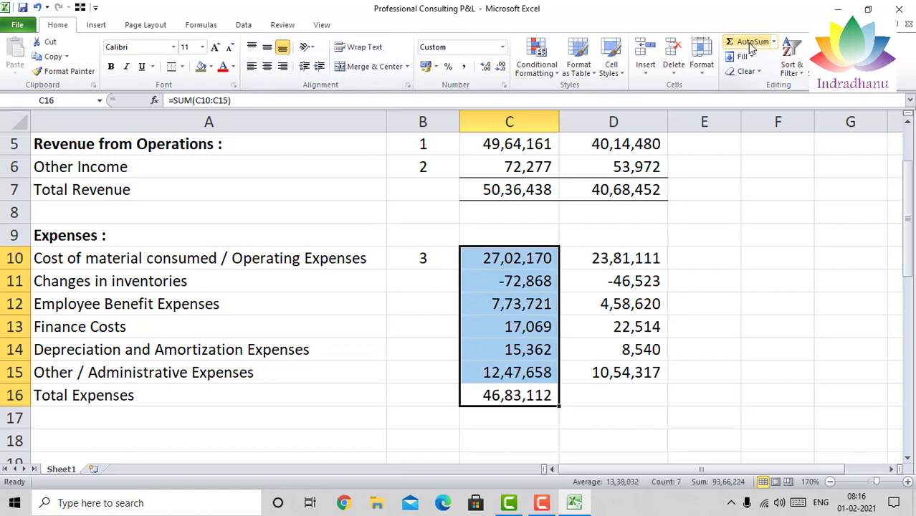
Copy the Total Expenses formula from C16 to the Previous Year cell D16
key("Right")
key("Left")
key("ctrl+c")
key("Right")
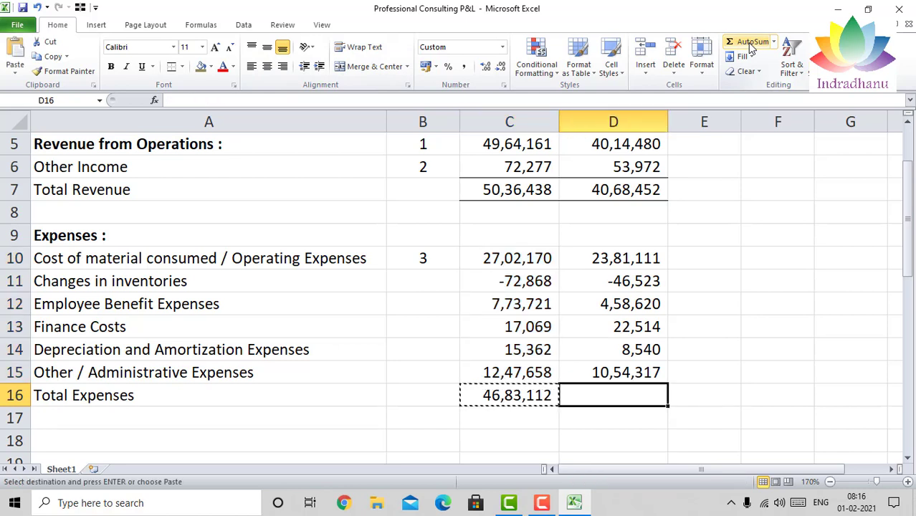
key("Return")
Apply a top and bottom border to the Total Expenses cells C16 and D16
key("Left")
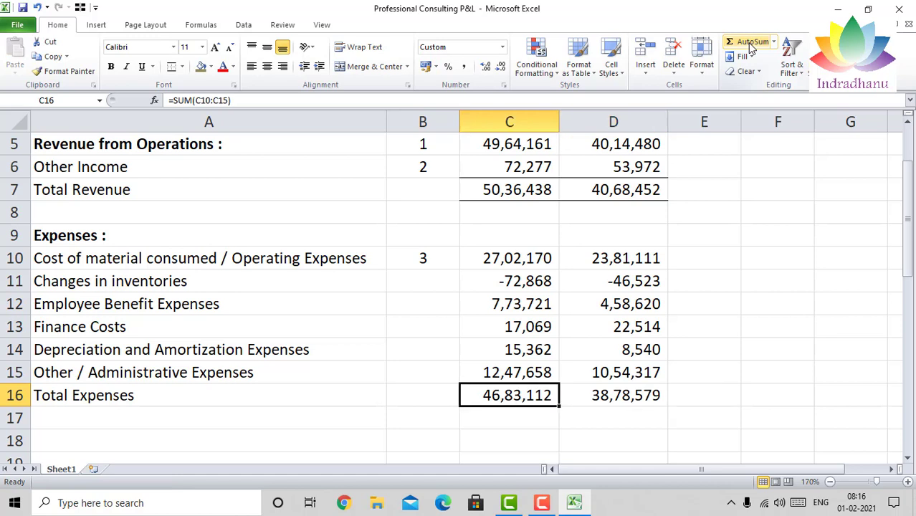
left_click(171, 66)
key("Right")
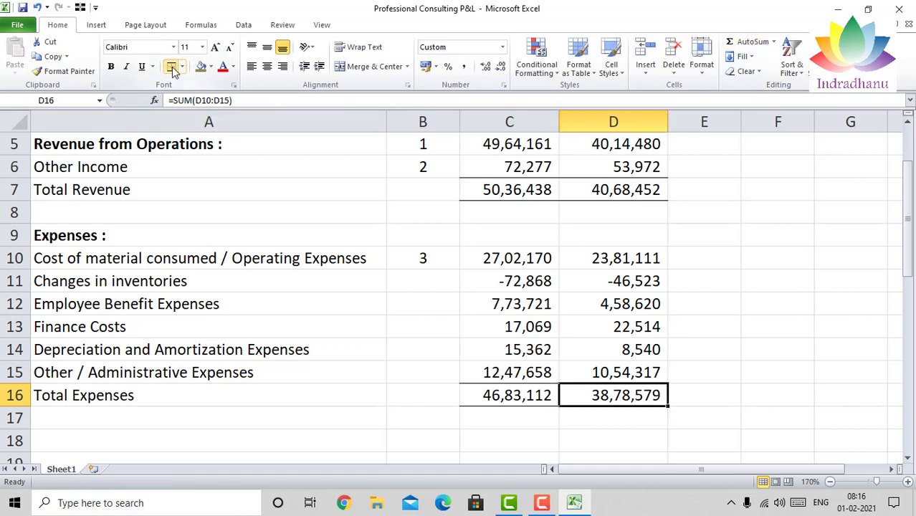
left_click(171, 67)
key("Down")
key("Down")
key("Up")
key("Up")
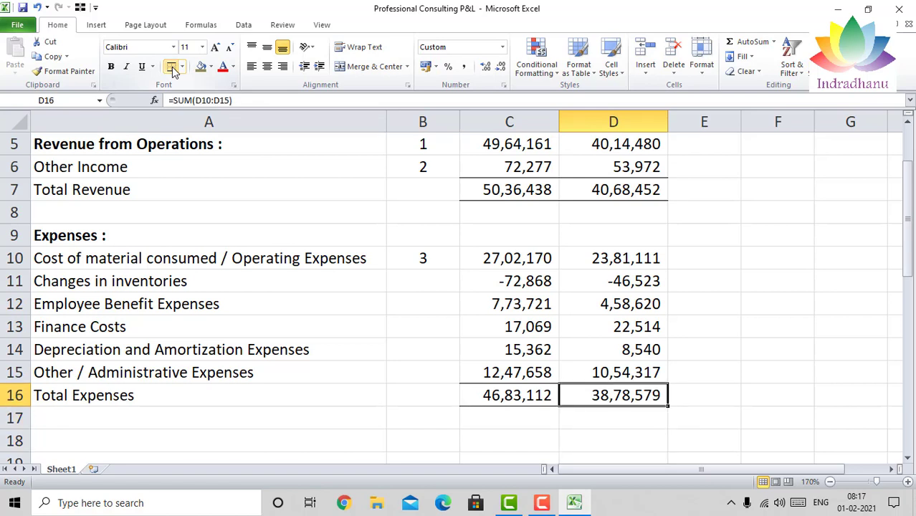
Enter the label "Profit before exceptional and extra-ordinary items" in A17, directly below Total Expenses
key("Left")
key("Left")
key("Left")
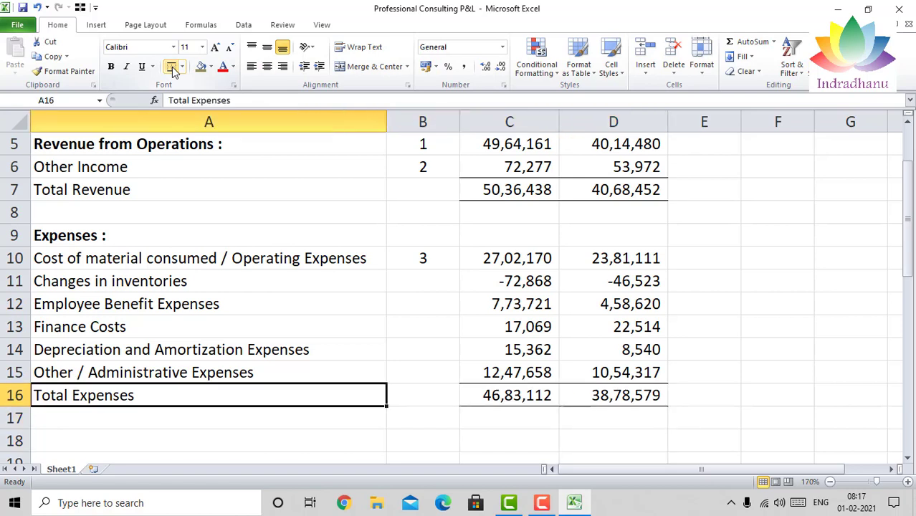
key("Down")
key("Down")
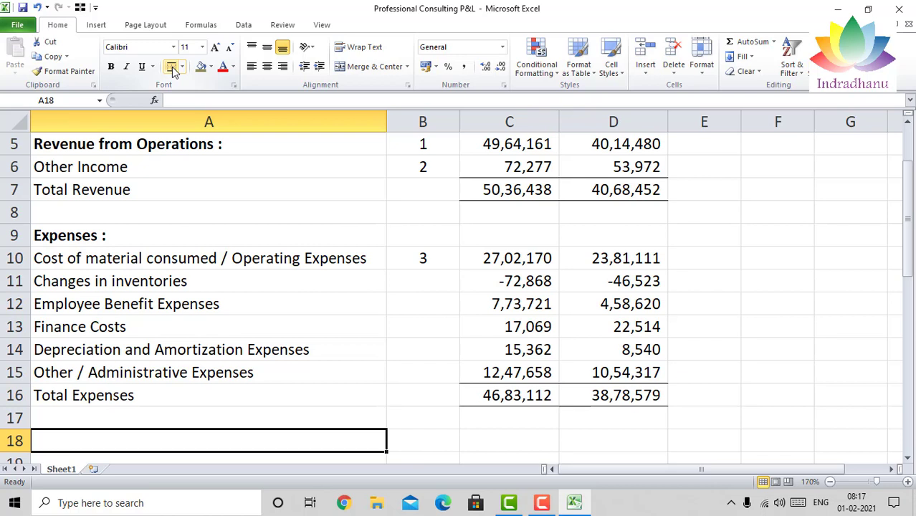
key("Up")
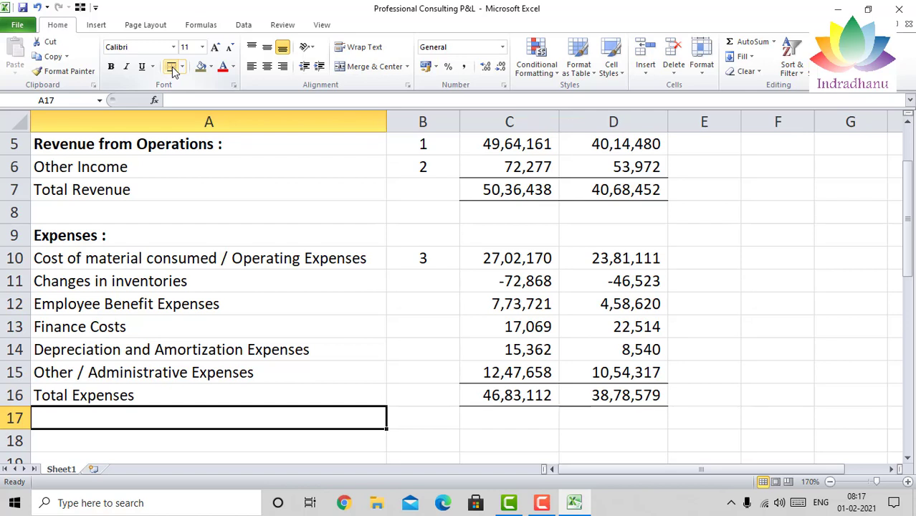
type("P")
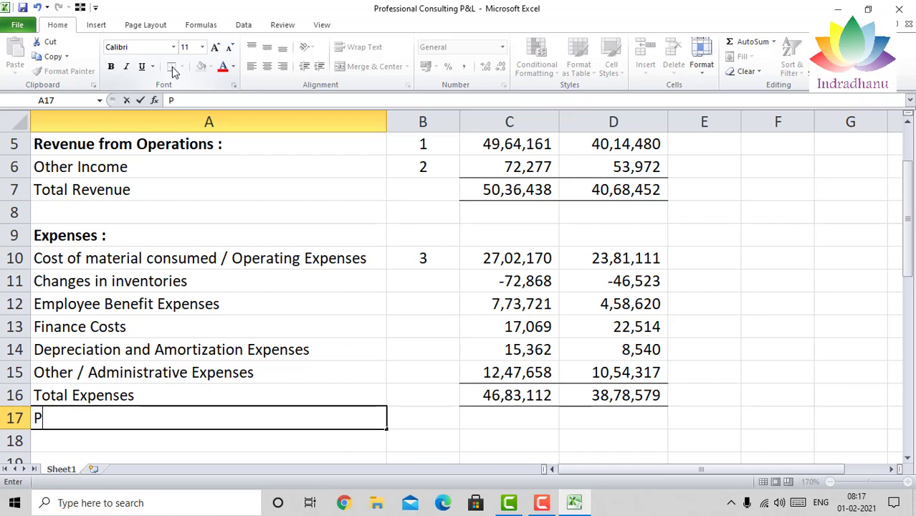
type("rofit before ex")
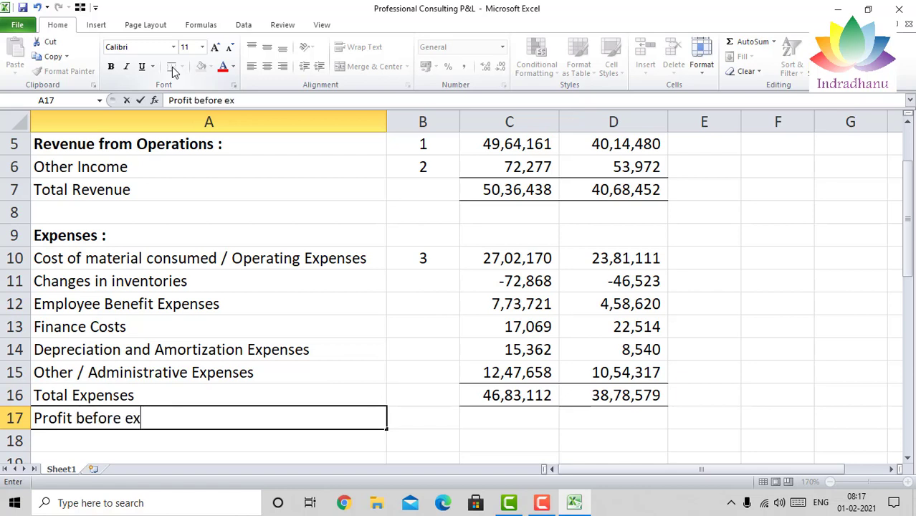
type("ceptional and ")
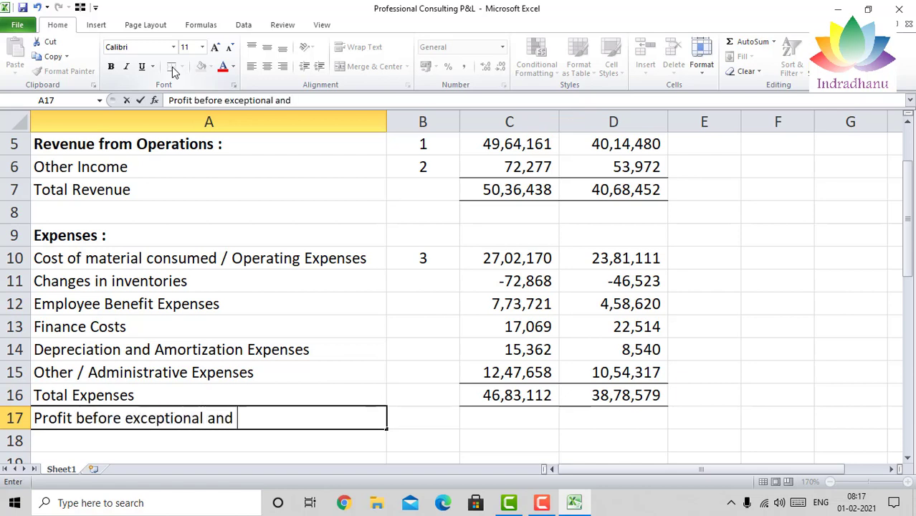
type("extra")
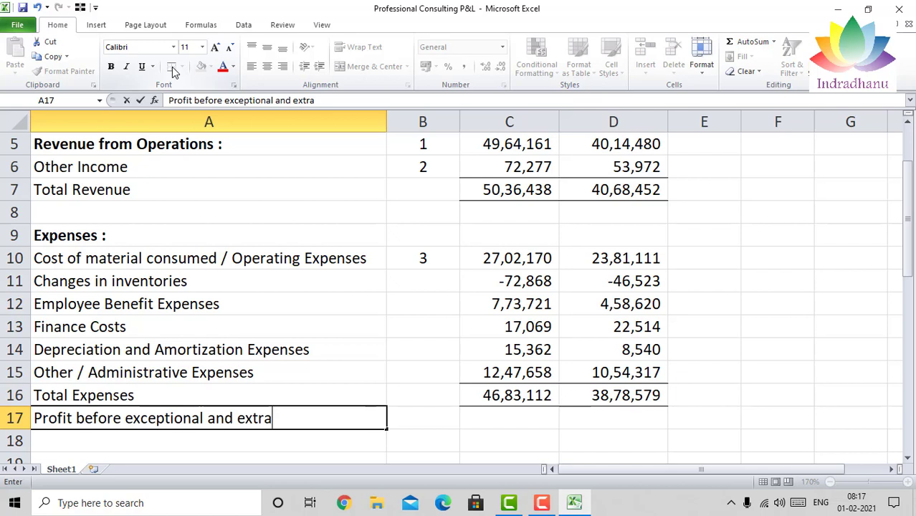
type("-ordinary items")
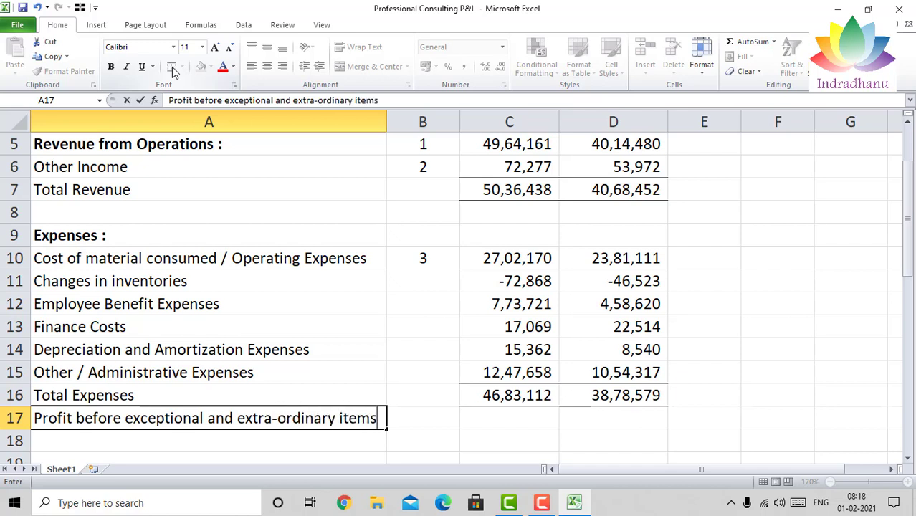
key("Return")
key("Up")
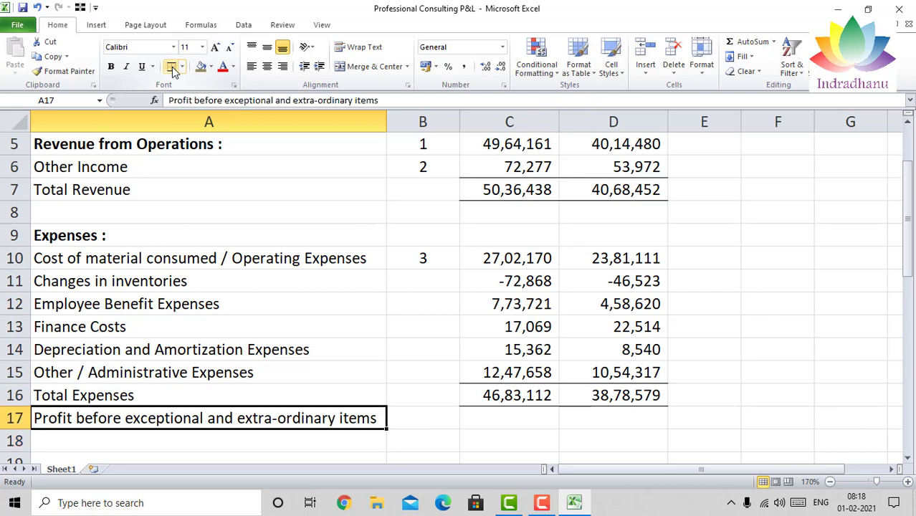
Calculate the Current Year profit before exceptional items in C17 with the formula =C7-C16
key("Right")
key("Right")
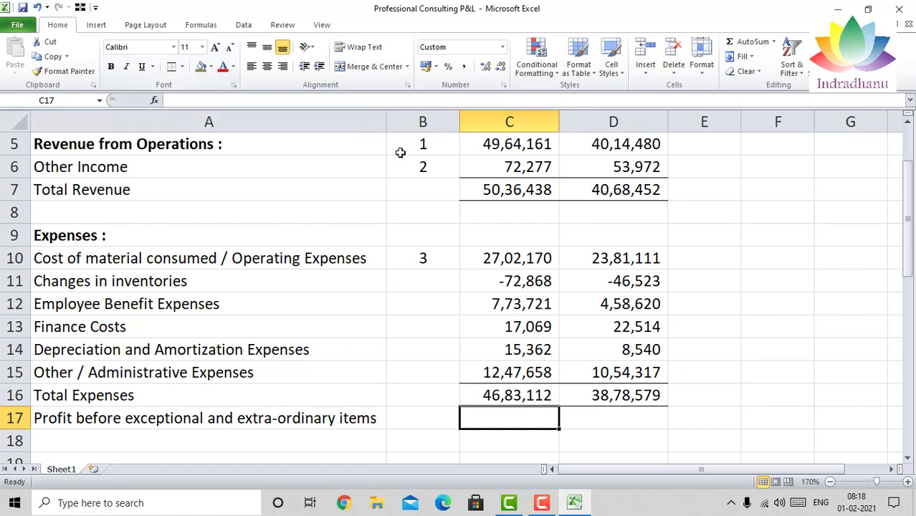
left_click(492, 190)
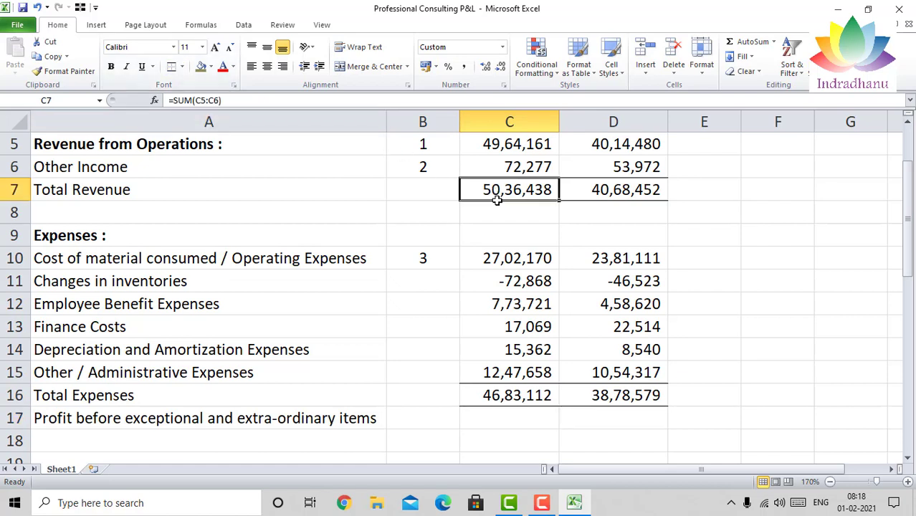
left_click(515, 393)
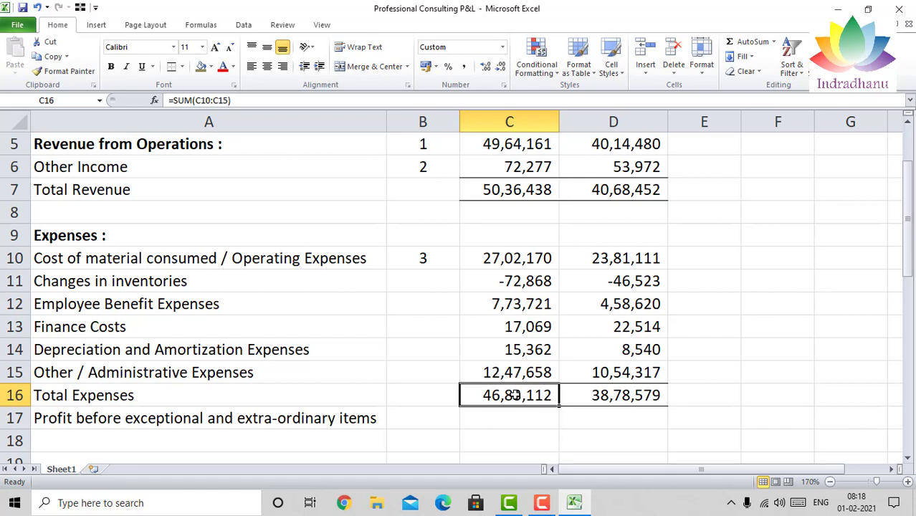
left_click(512, 421)
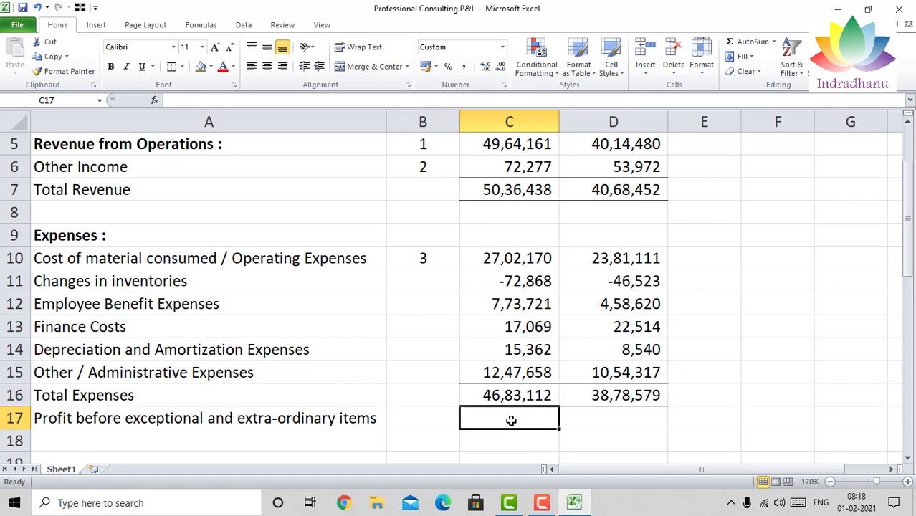
type("=")
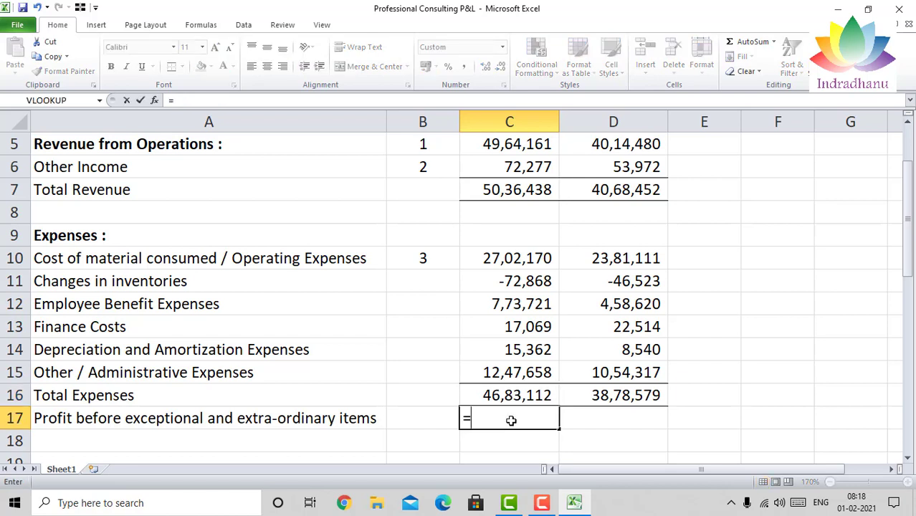
left_click(502, 190)
type("-")
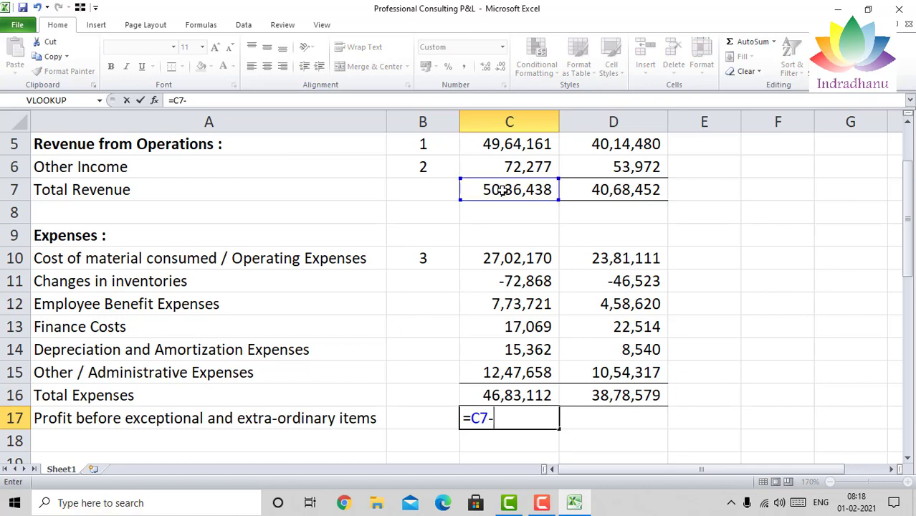
left_click(531, 395)
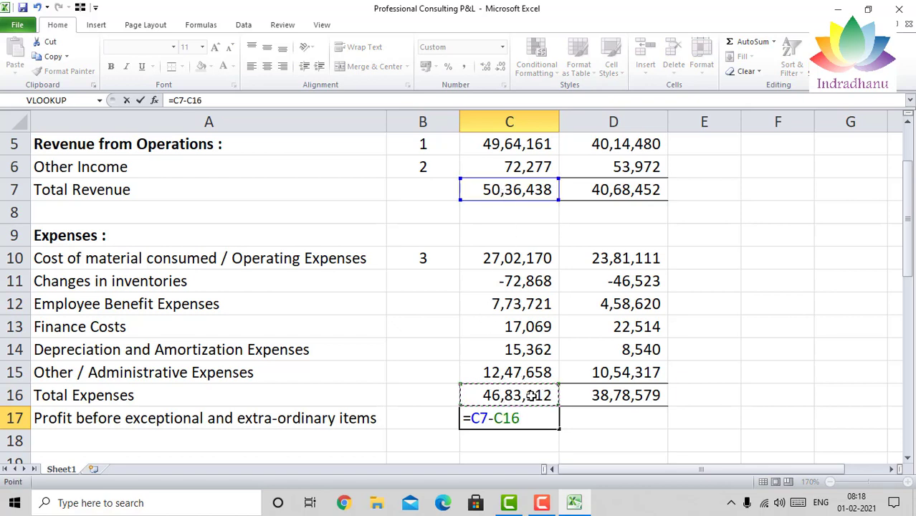
key("Return")
Calculate the Previous Year profit before exceptional items in D17 with the formula =D7-D16
key("Up")
key("Right")
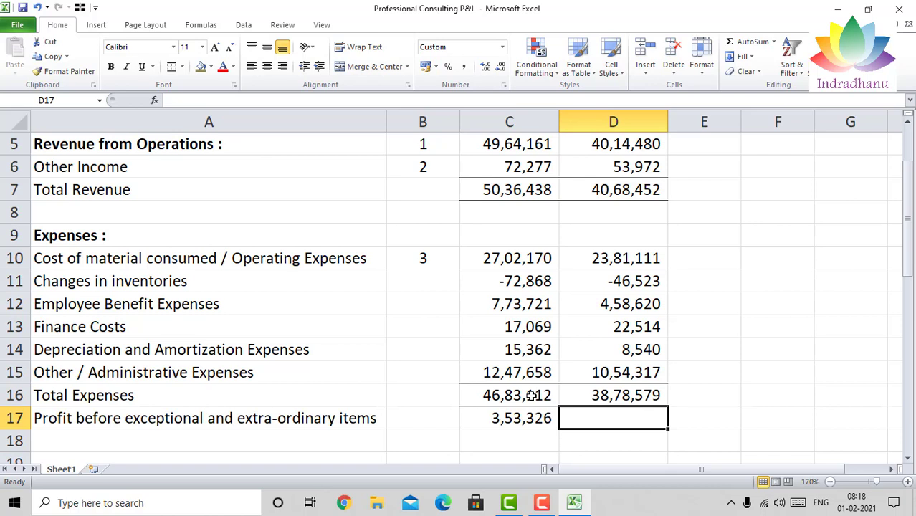
key("Left")
key("Right")
type("=")
key("Up")
key("Up")
key("Up")
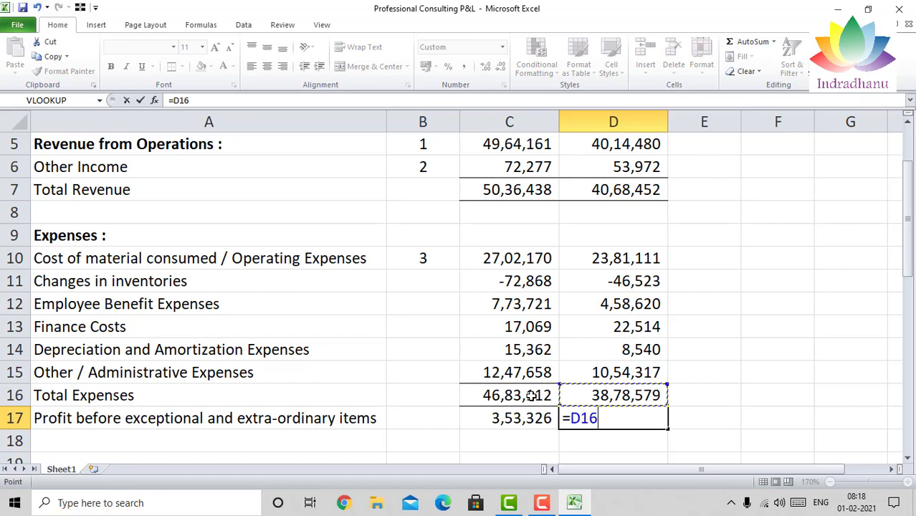
key("Up")
key("Up")
key("Up")
key("Up")
key("Up")
key("Up")
key("Up")
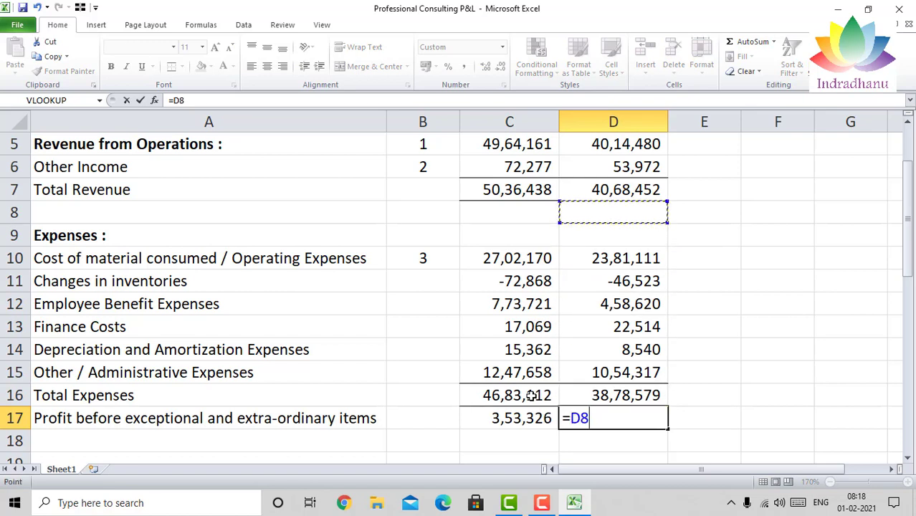
type("-")
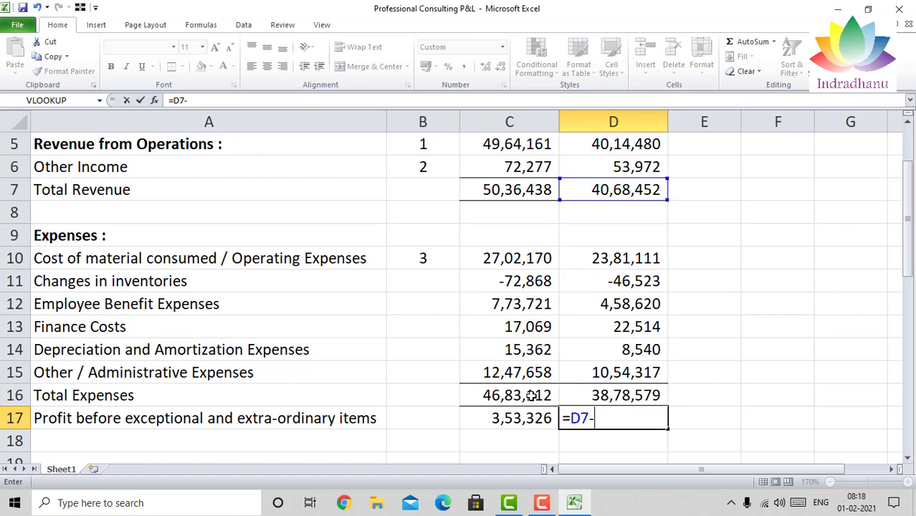
key("Up")
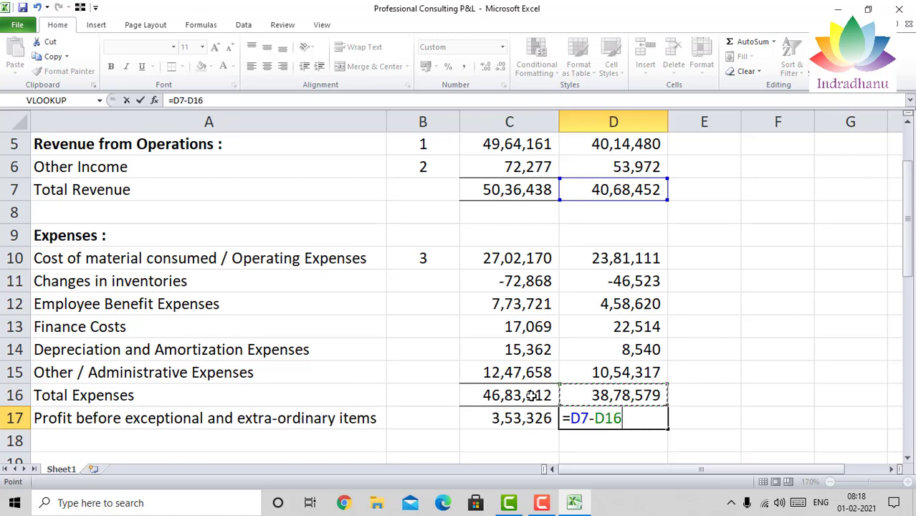
key("Return")
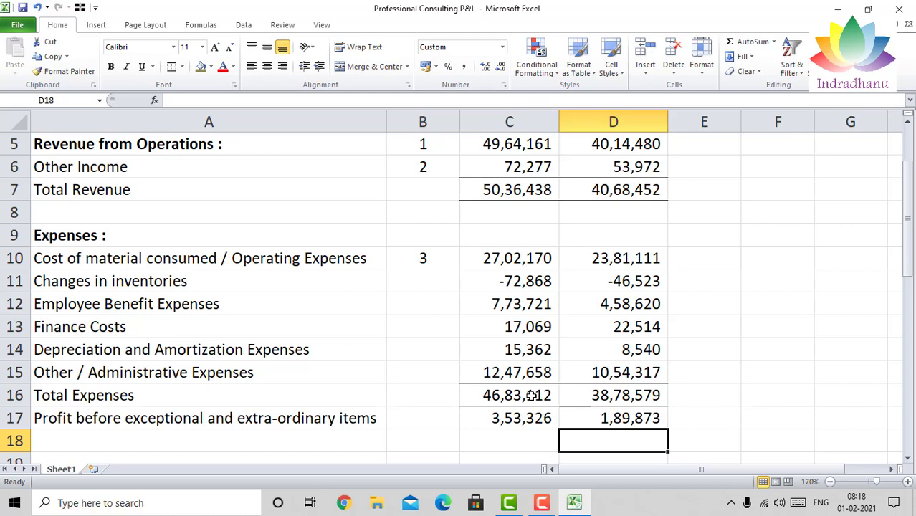
Enter the label "Excelptional items" in A18, below the profit before exceptional items row
key("Left")
key("Left")
key("Left")
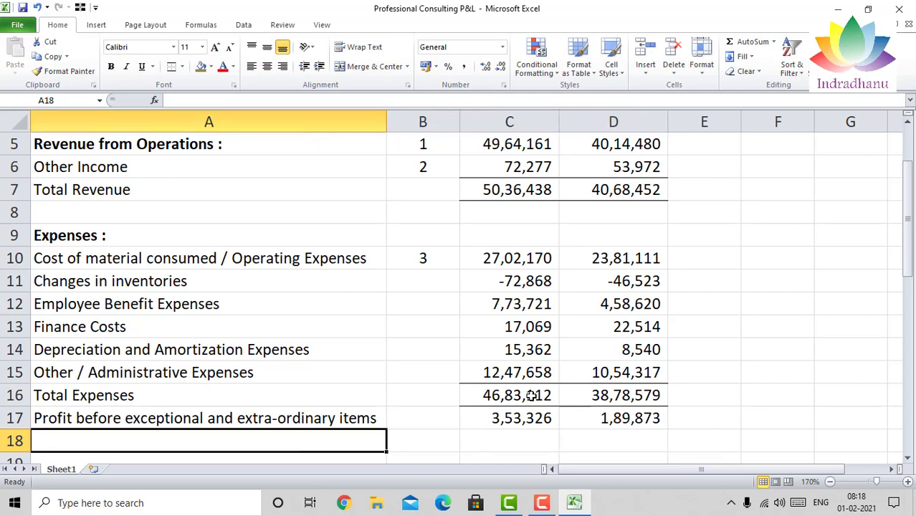
type("Excelpti")
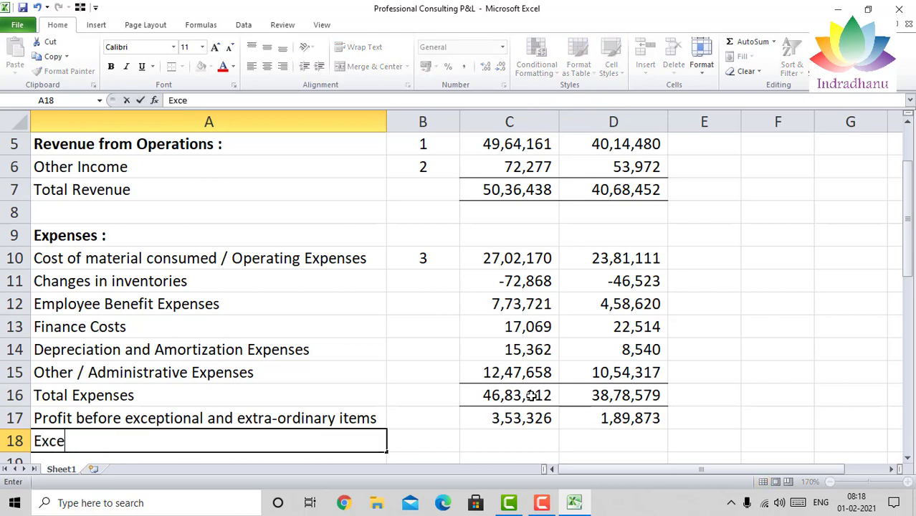
type("l Item")
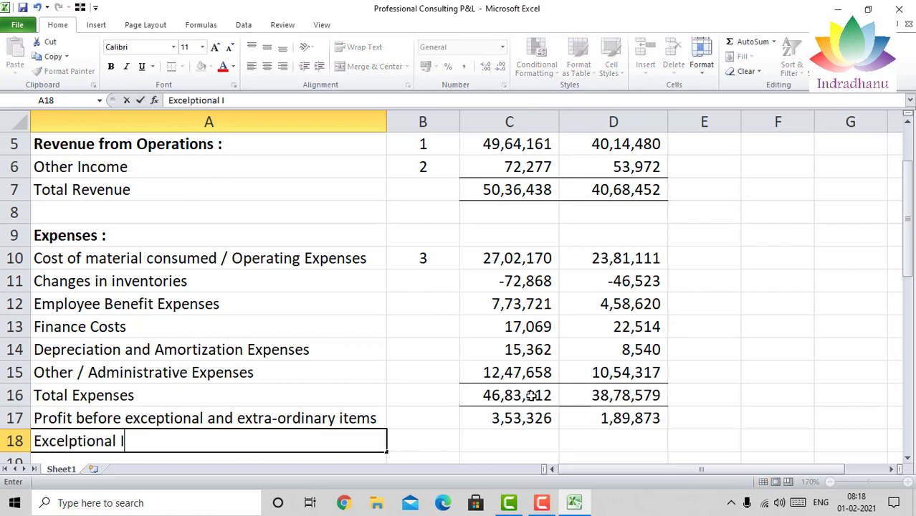
key("BackSpace")
key("BackSpace")
key("BackSpace")
key("BackSpace")
type("items")
key("Return")
key("Up")
Enter 0 for the exceptional items in both the Current Year cell C18 and the Previous Year cell D18
key("Right")
key("Right")
key("Right")
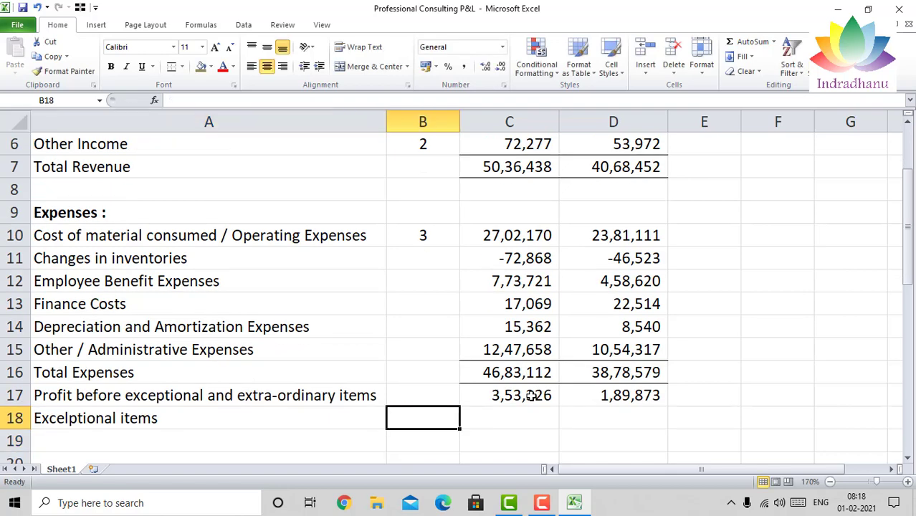
key("Left")
type("0")
key("Right")
type("0")
key("Return")
Enter the label "Profit before tax" in A19, below the exceptional items row
key("Left")
key("Left")
key("Left")
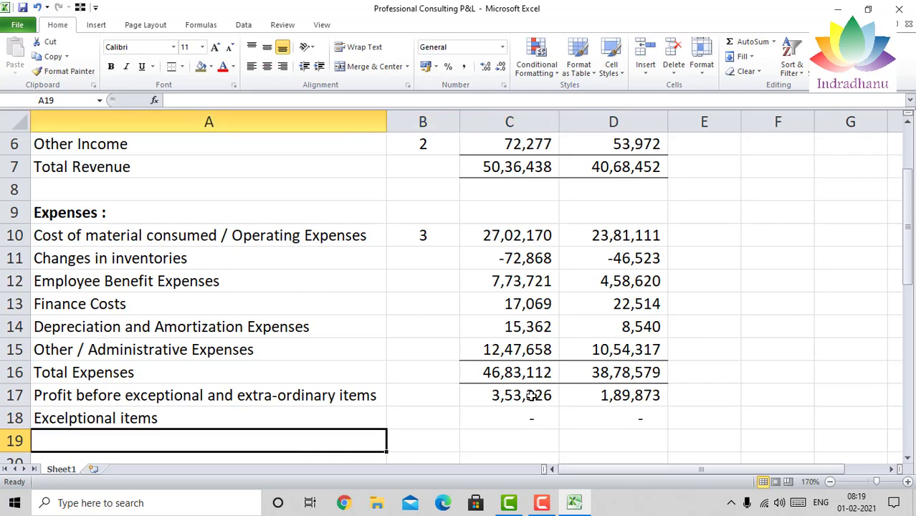
type("Proft")
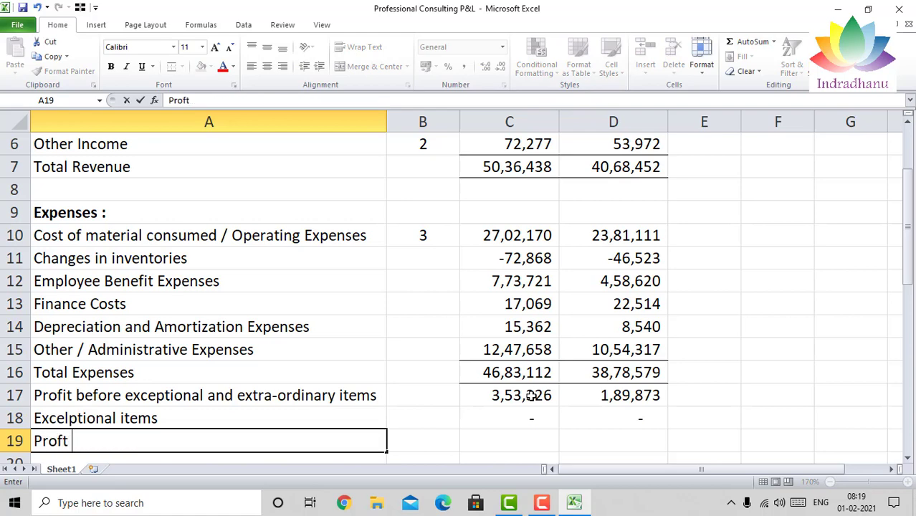
key("BackSpace")
type("it before ")
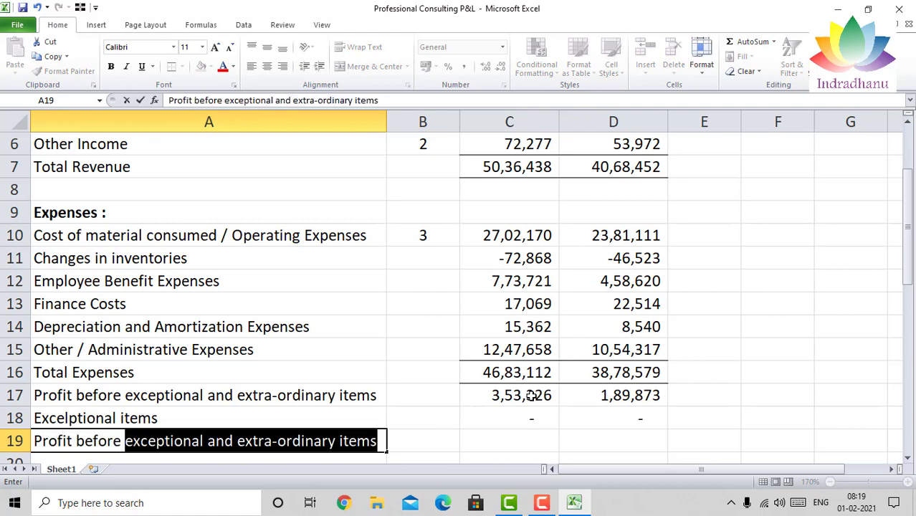
type("tax")
key("Return")
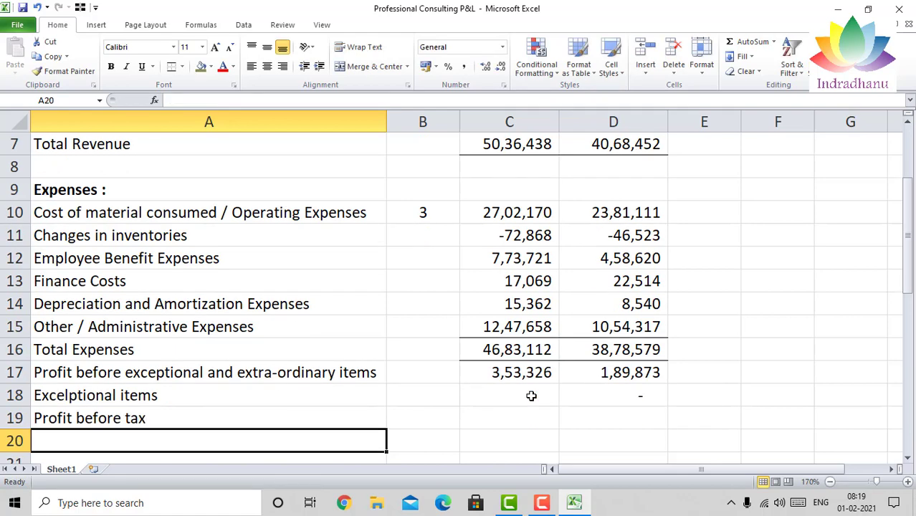
Capitalise the words in the A19 label so it reads "Profit Before Tax"
key("Up")
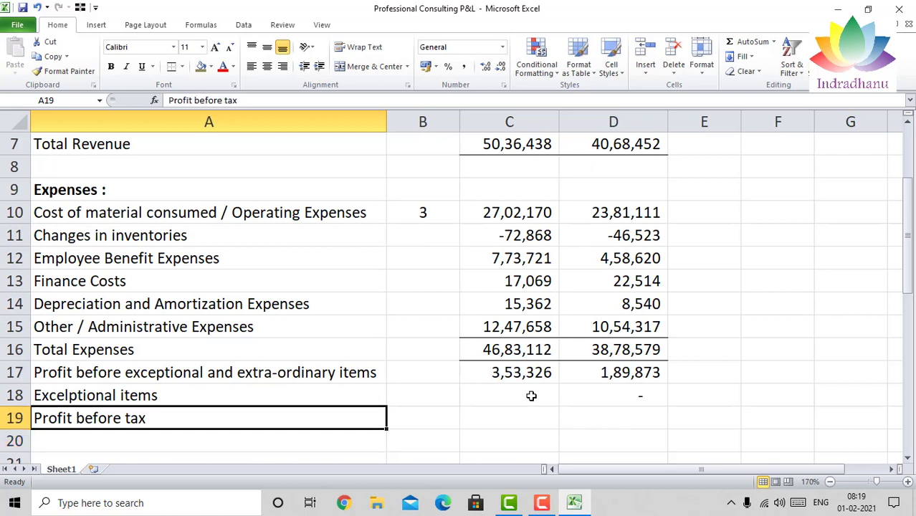
key("F2")
key("Left")
key("Left")
key("BackSpace")
type("T")
key("Left")
key("Left")
key("Left")
key("Left")
key("Left")
key("Left")
key("BackSpace")
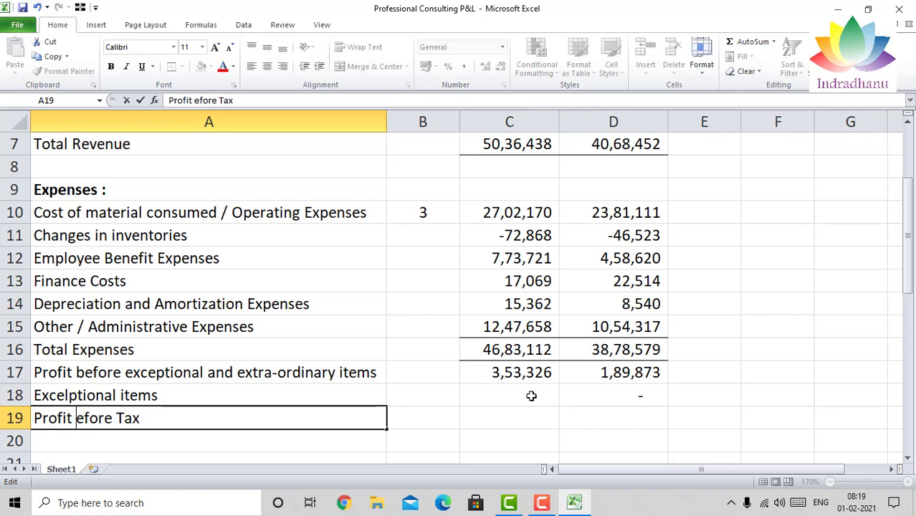
type("B")
Append the abbreviation "(PBT)" to the Profit Before Tax label in A19
key("Right")
key("Right")
key("Right")
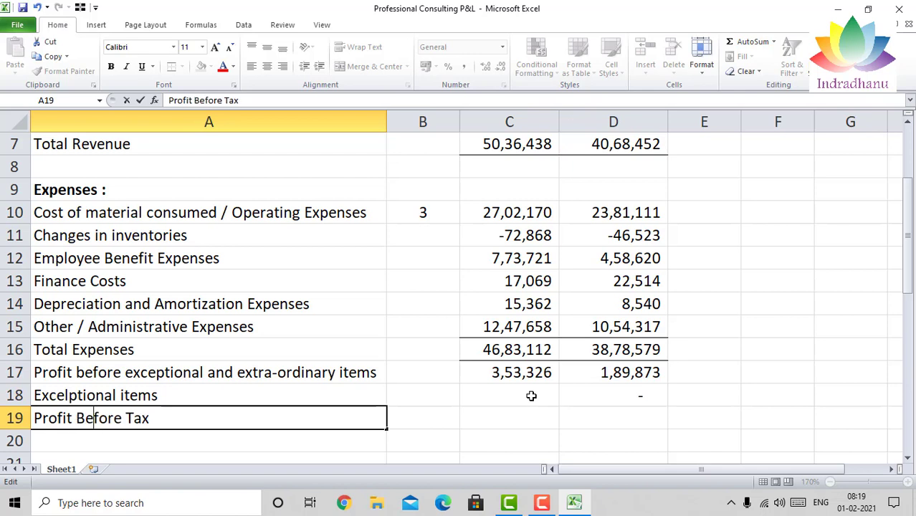
key("Right")
key("Right")
key("Right")
key("Right")
key("Right")
key("Right")
type("(PBT)")
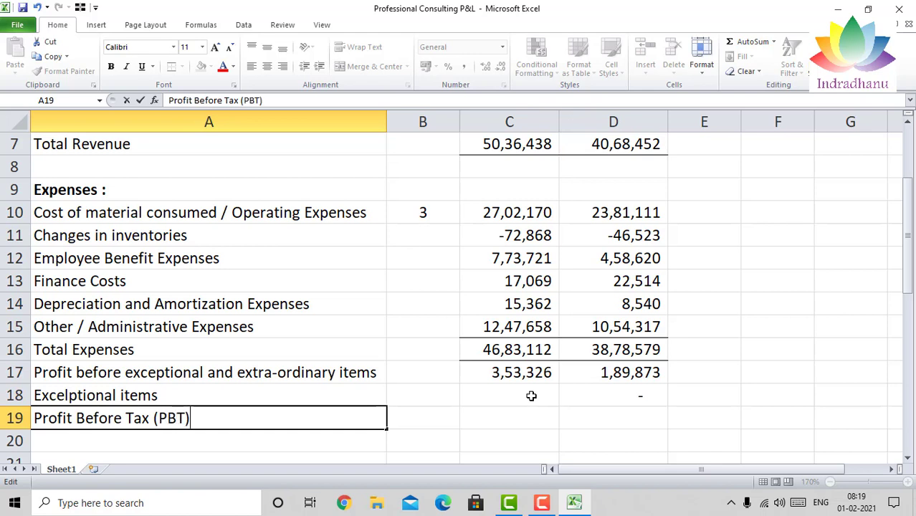
key("Return")
Calculate the Current Year profit before tax in C19 with the formula =C17-C18
key("Up")
key("Right")
key("Right")
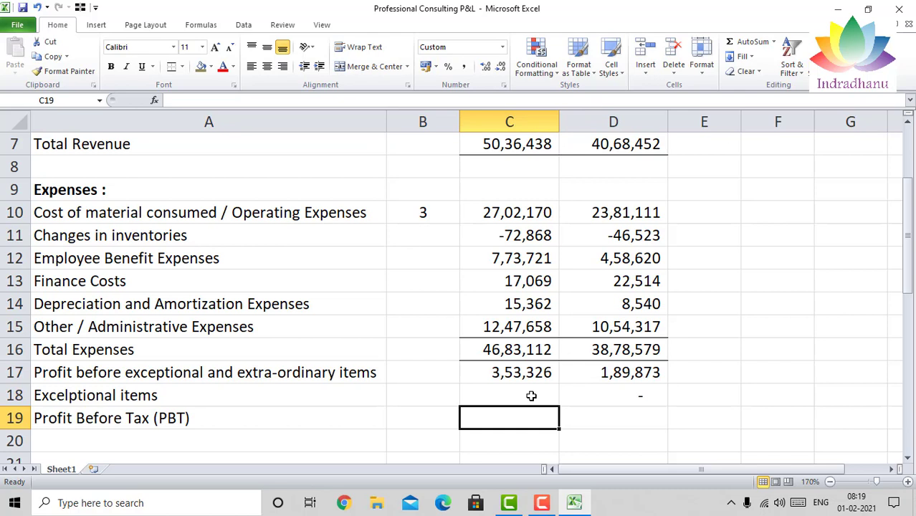
left_click(531, 395)
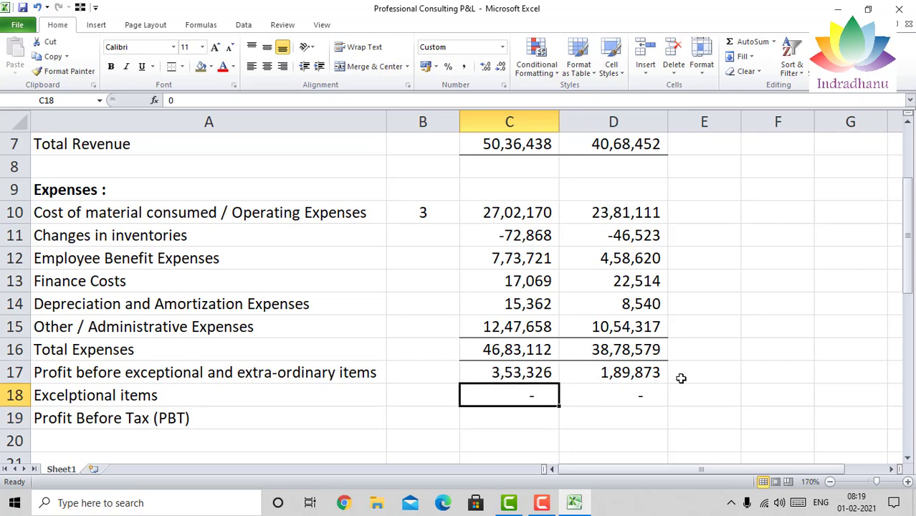
key("Up")
key("Down")
key("Down")
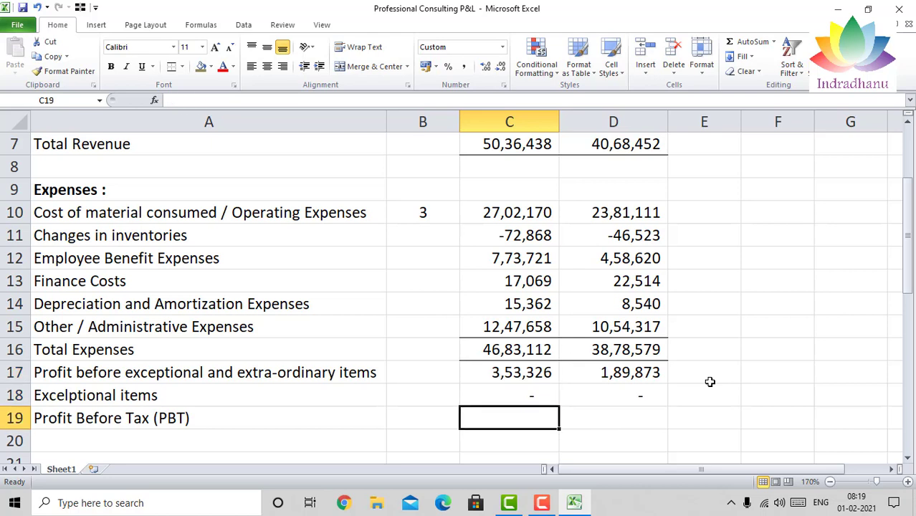
type("=")
key("Up")
key("Up")
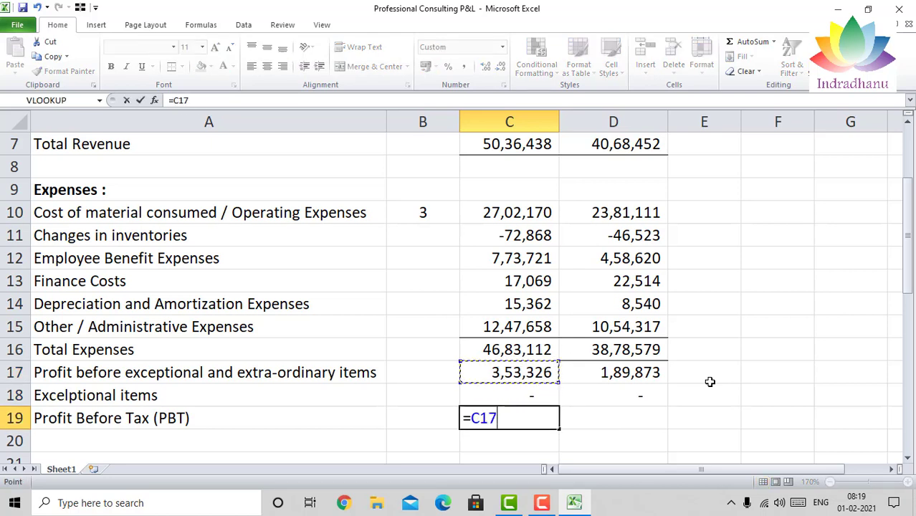
type("-")
key("Up")
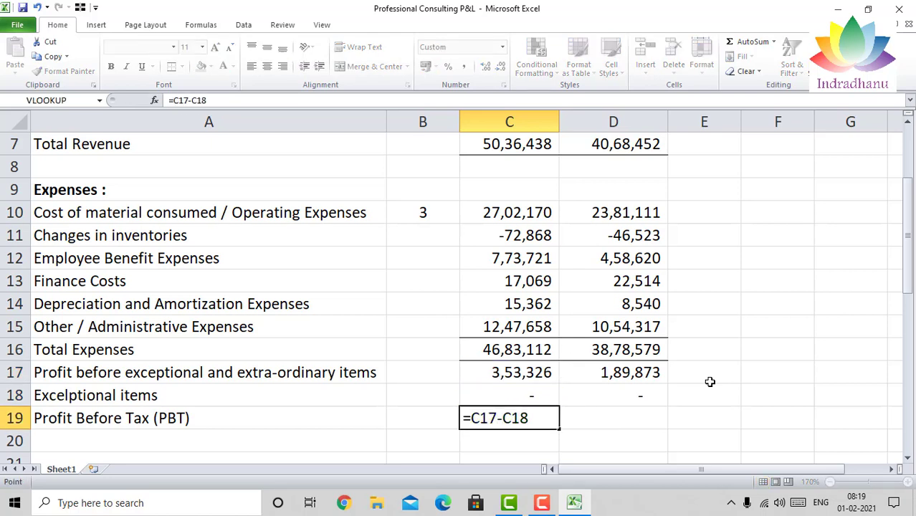
key("Return")
Copy the profit before tax formula from C19 to the Previous Year cell D19
key("Up")
key("ctrl+c")
key("Right")
key("Return")
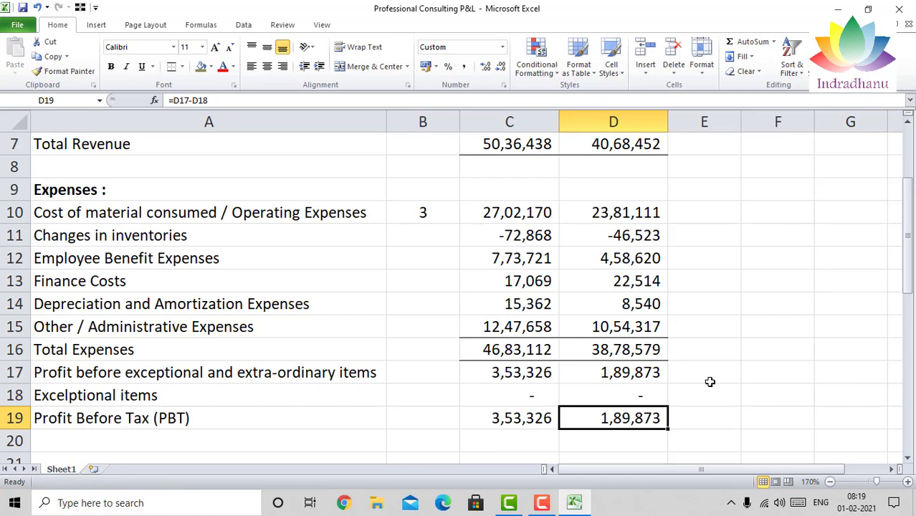
Apply a bottom border to the exceptional items amounts in C18:D18
key("Up")
key("Left")
key("shift+Right")
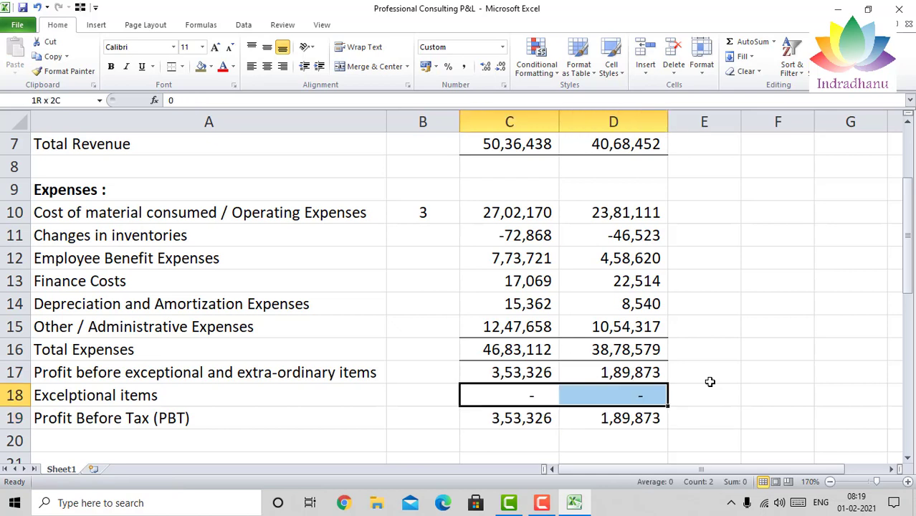
left_click(184, 66)
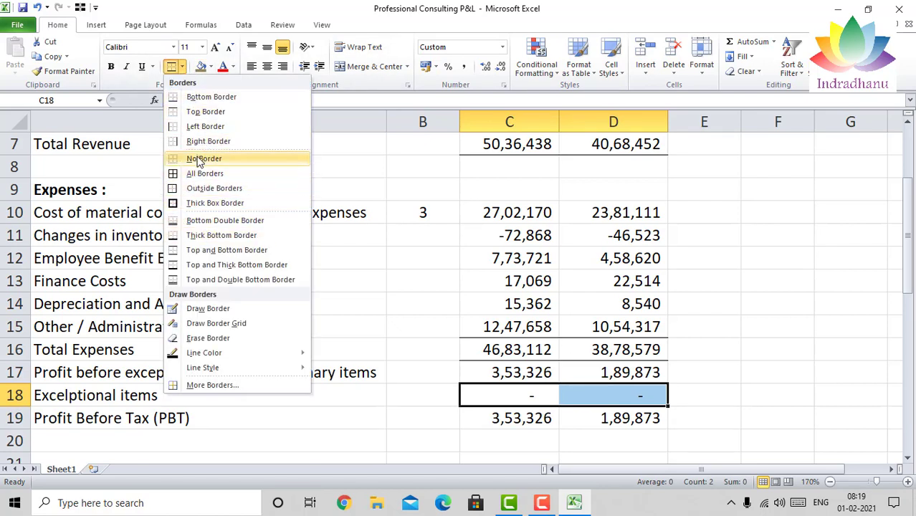
left_click(209, 96)
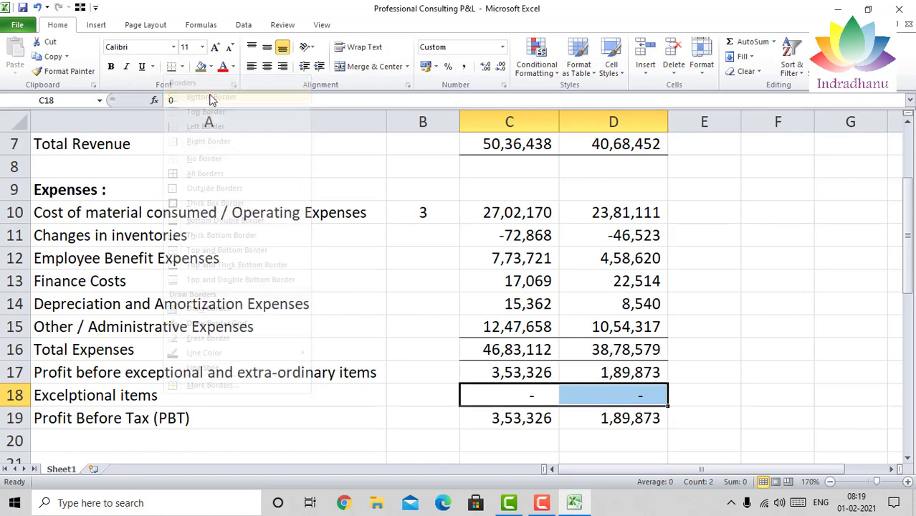
Enter the label "Current Tax" in A20, below the Profit Before Tax row
key("Down")
key("Down")
key("Down")
key("Down")
key("Left")
key("Left")
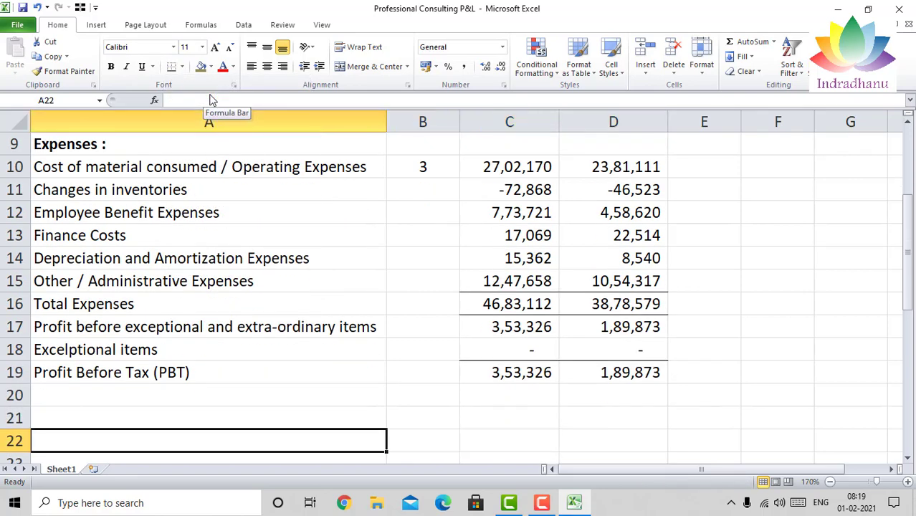
key("Up")
key("Up")
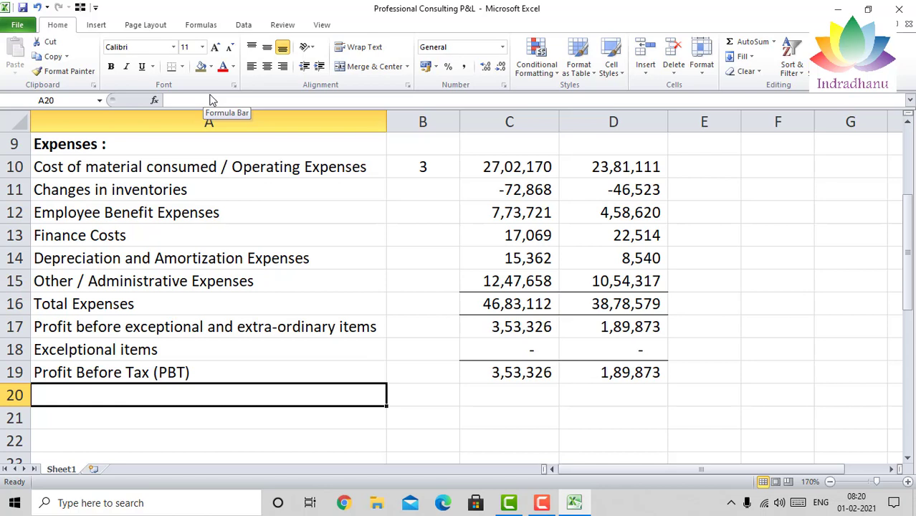
type("Current Tax")
key("Return")
Enter the label "Deferred Tax" in A21, below the Current Tax row
type("C")
key("BackSpace")
type("Deferred Tax")
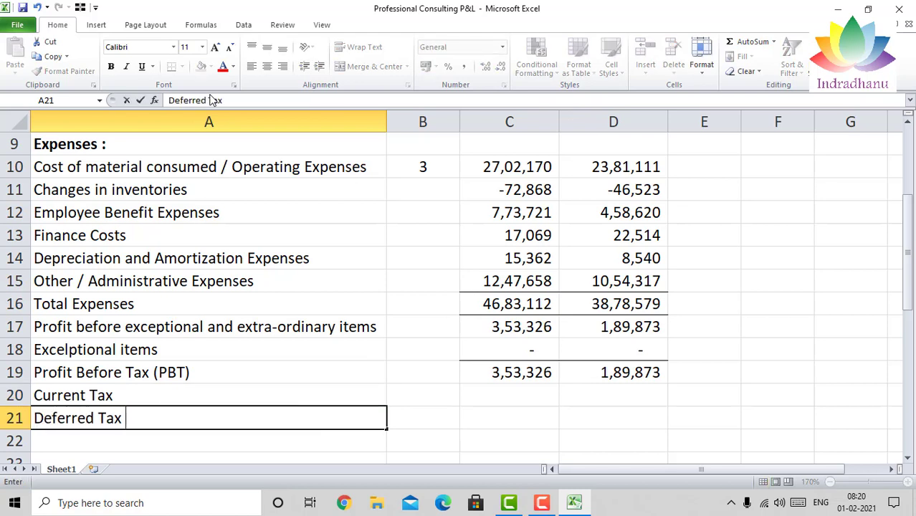
key("Return")
Enter 88620 as the Current Year current tax in C20
key("Up")
key("Up")
key("Right")
key("Right")
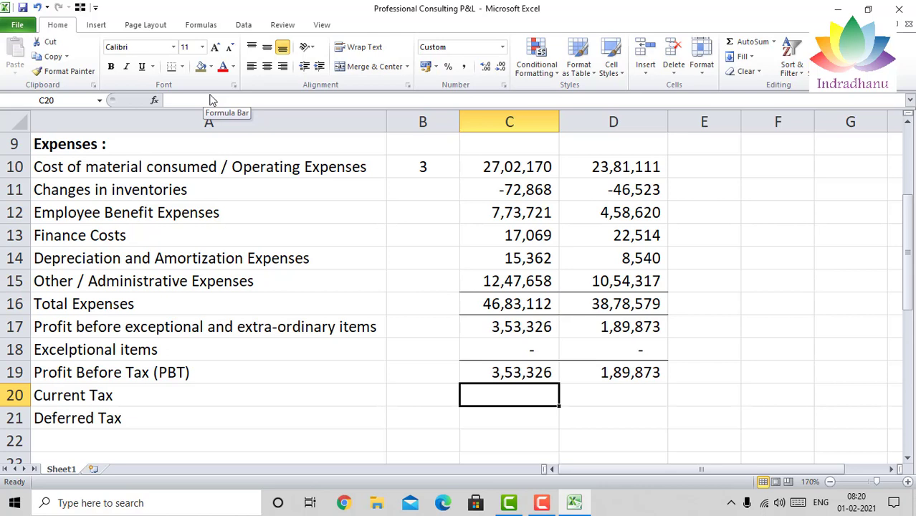
key("Up")
key("Down")
key("Down")
key("Up")
type("88620")
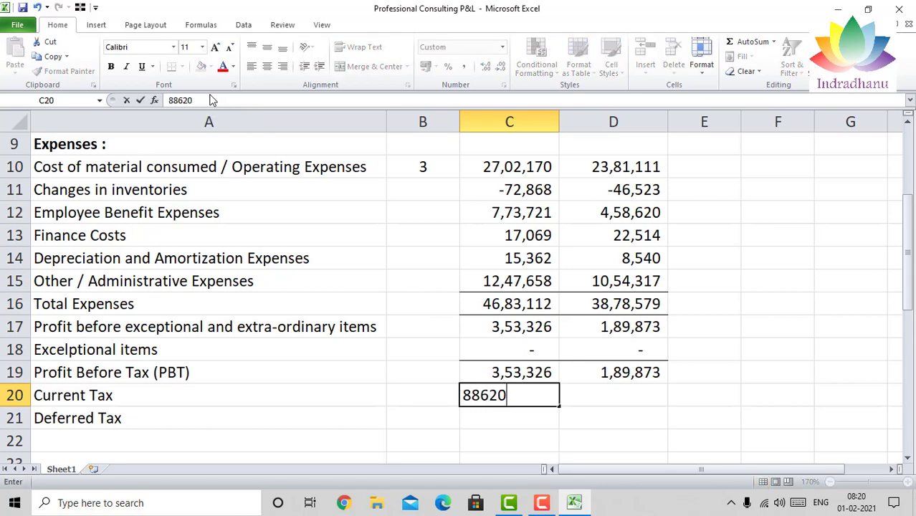
key("Return")
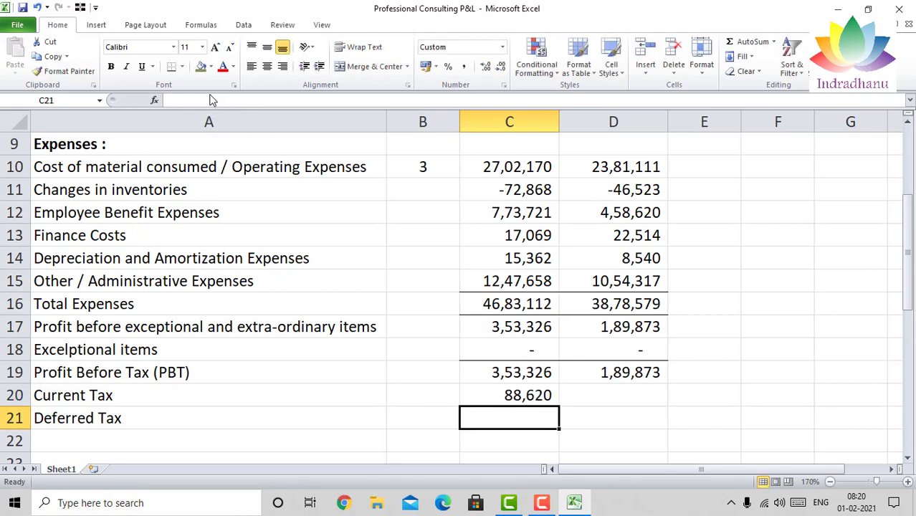
Enter -21965 as the Current Year deferred tax in C21
type("-")
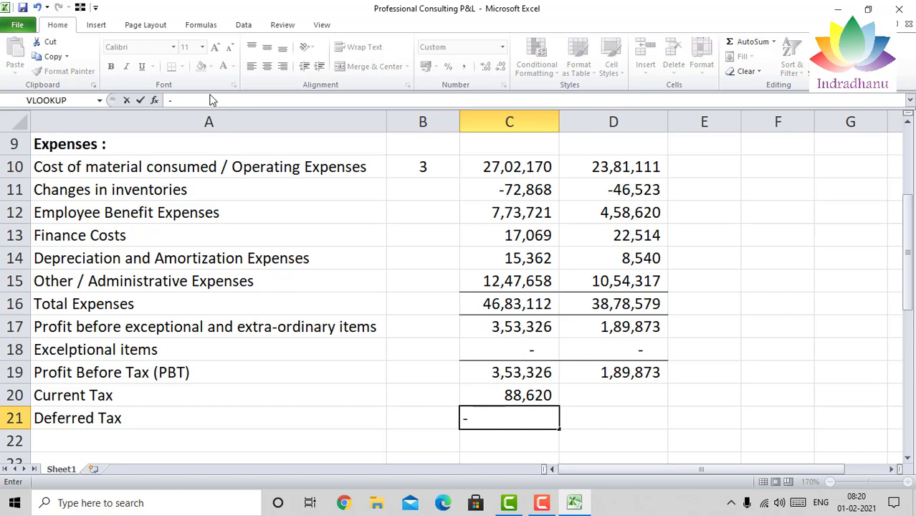
type("21,965")
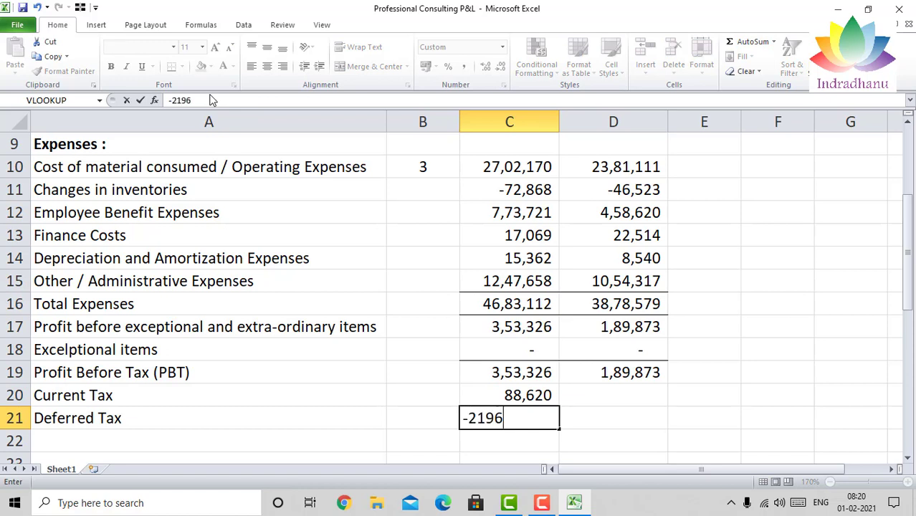
key("Return")
Enter 78,839 as the Previous Year current tax in D20
key("Up")
key("Up")
key("Right")
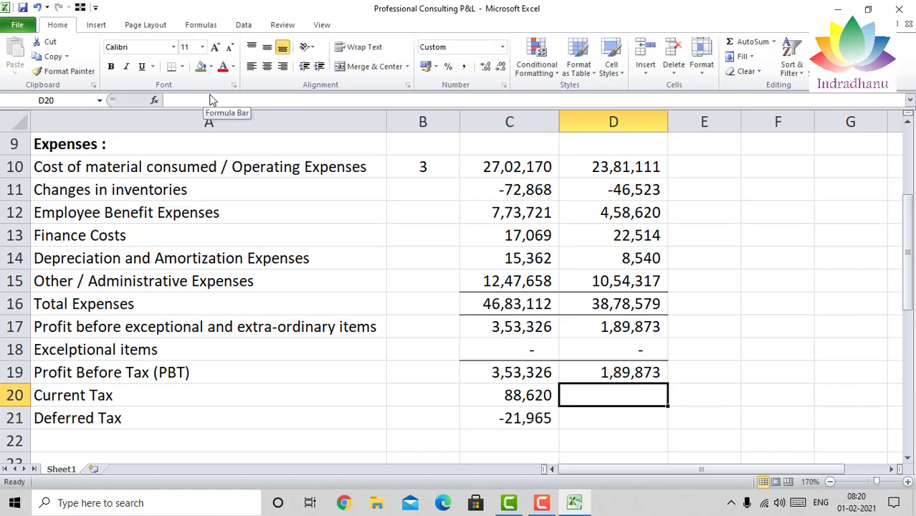
type("78")
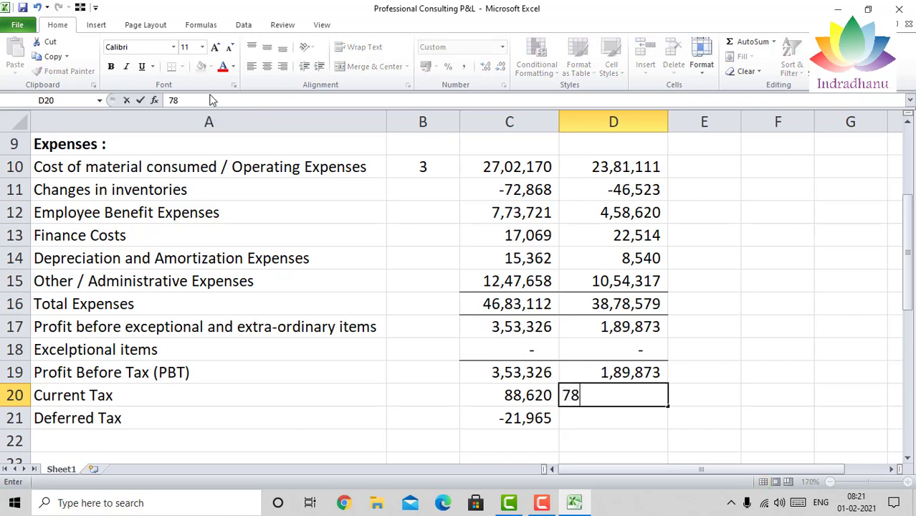
type(",839")
key("Return")
Enter 23,734 as the Previous Year deferred tax in D21
type("23")
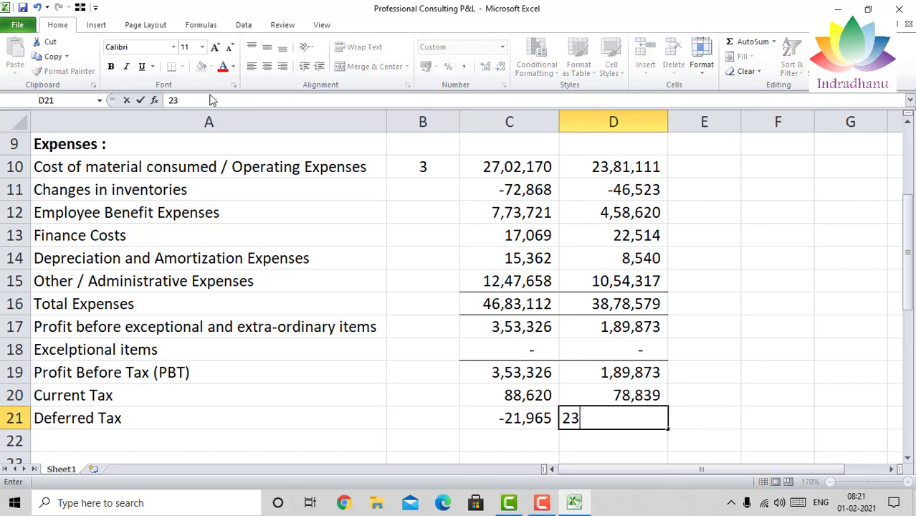
type(",734")
key("Return")
Enter the label "Profit/(Loss) for the period from continuing operations" in A22, below the Deferred Tax row
key("Left")
key("Left")
key("Left")
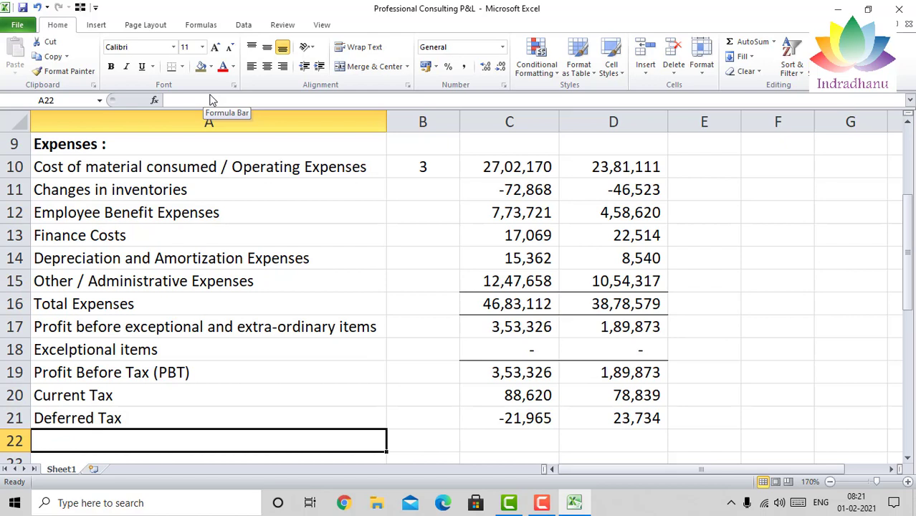
type("Profit ")
type("(")
key("BackSpace")
type("/")
key("BackSpace")
key("BackSpace")
key("BackSpace")
type("/")
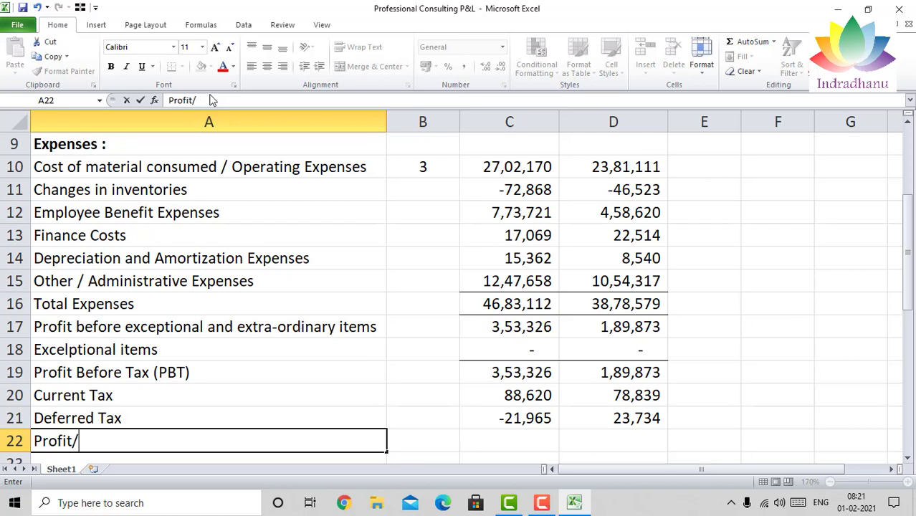
type("(Loss) ")
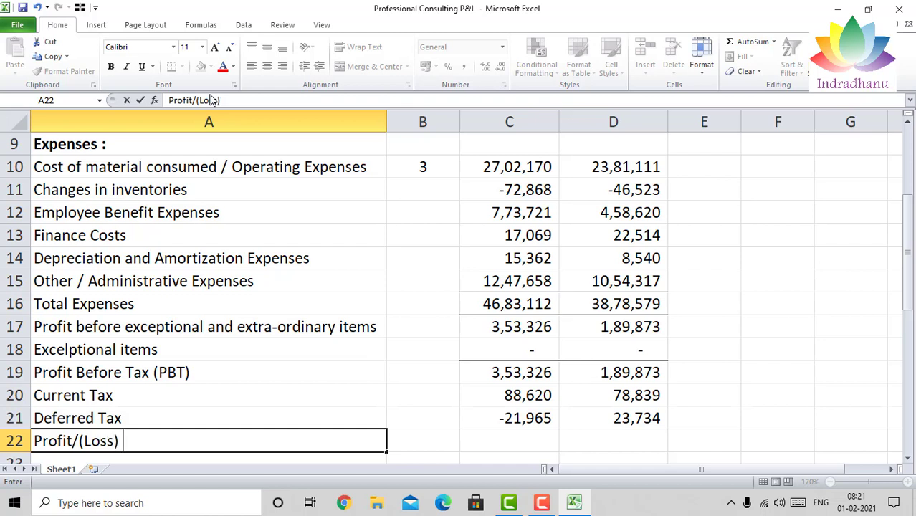
type("for the period")
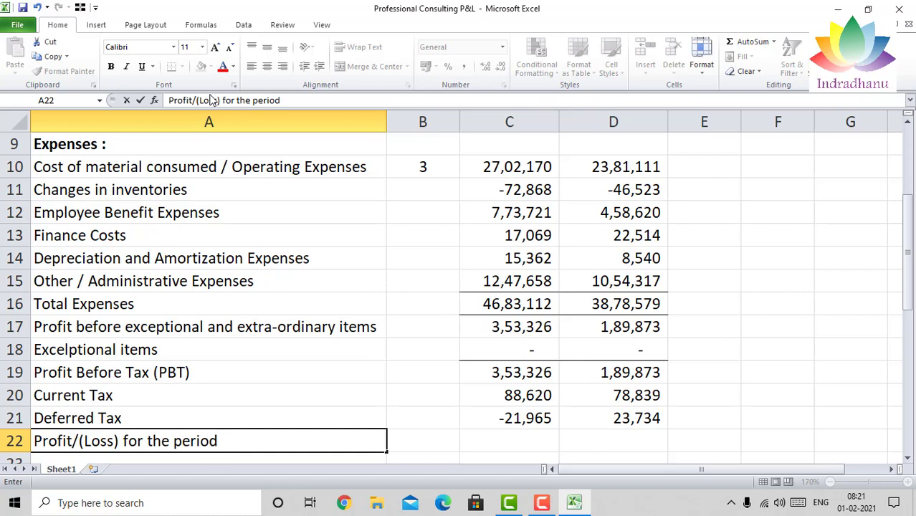
type(" from c")
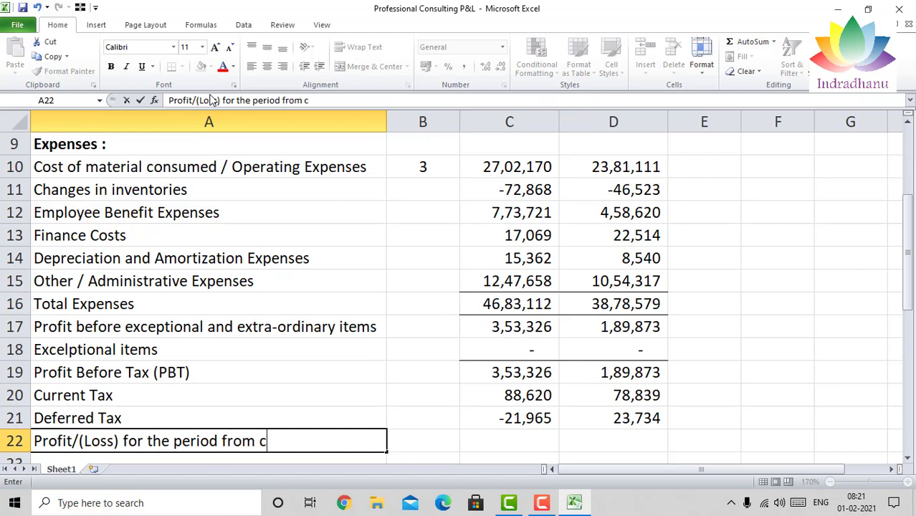
type("ontinui")
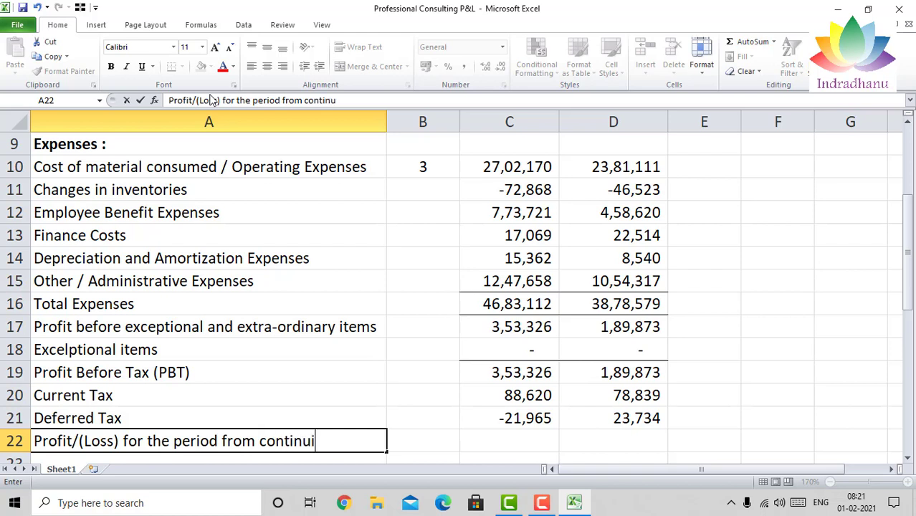
type("ng operations")
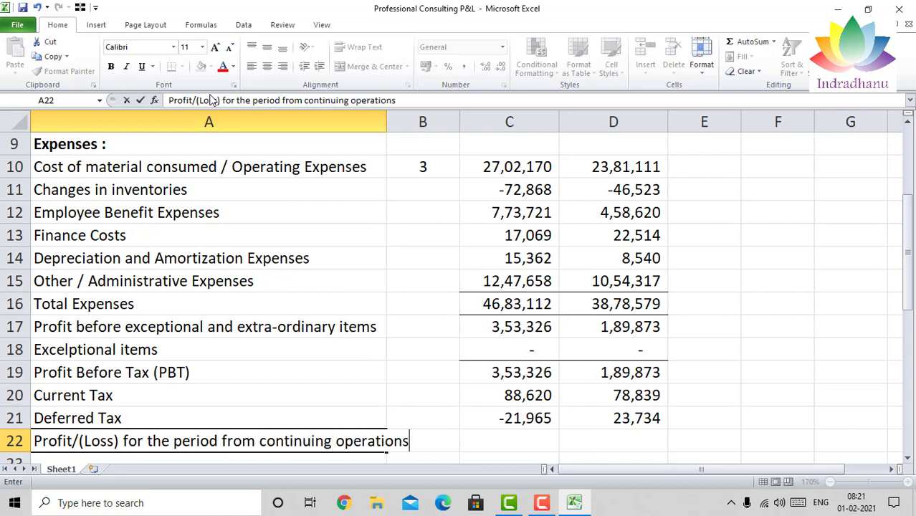
key("Return")
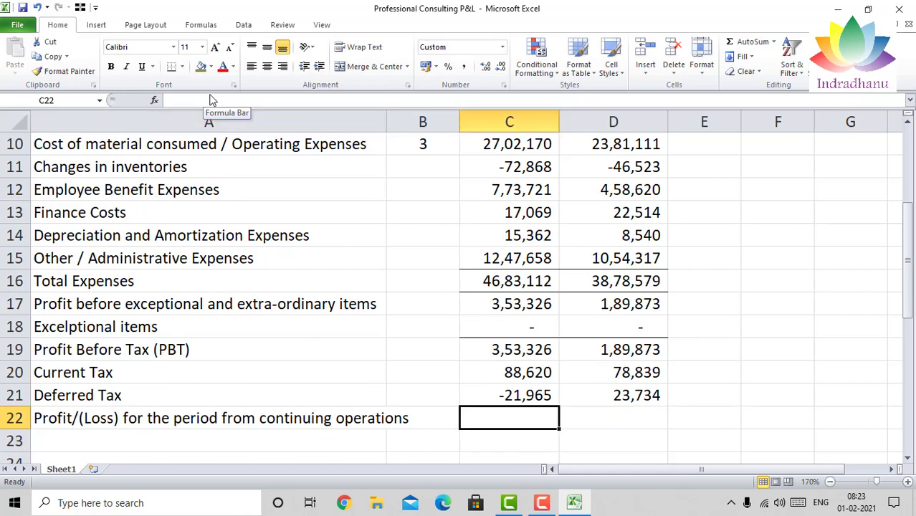
Change the Current Year current tax in C20 to the negative amount -88620
key("Up")
key("Up")
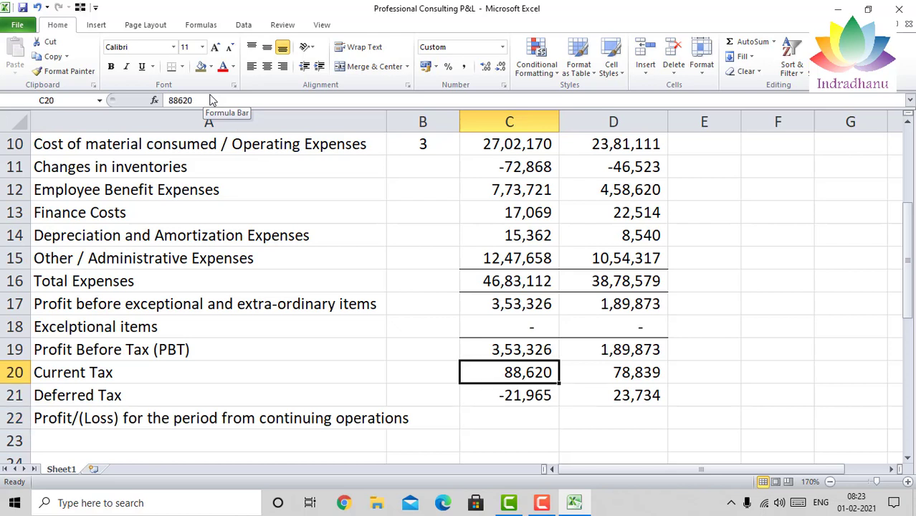
key("F2")
key("Left")
key("Left")
key("Left")
key("Left")
key("Left")
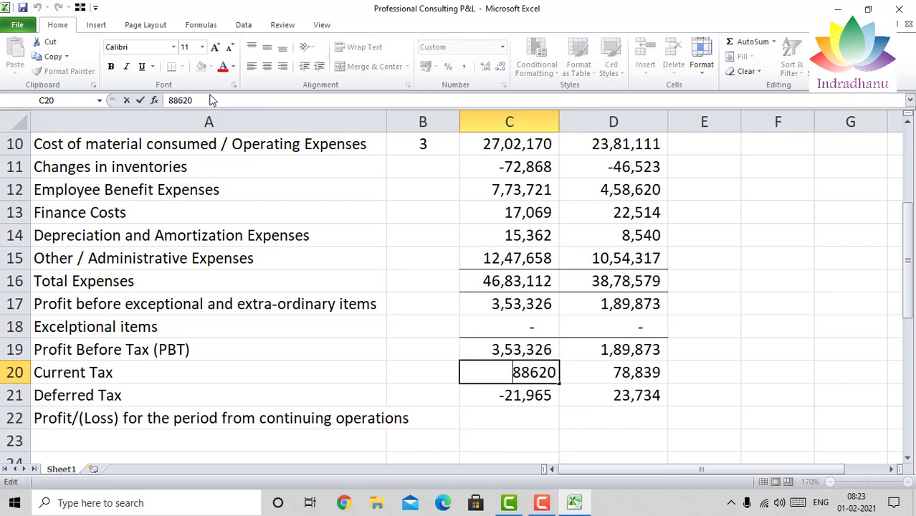
type("-")
key("Return")
Change the Current Year deferred tax in C21 to the positive amount 21965
key("F2")
key("Left")
key("Left")
key("Left")
key("Left")
key("Left")
key("BackSpace")
key("Return")
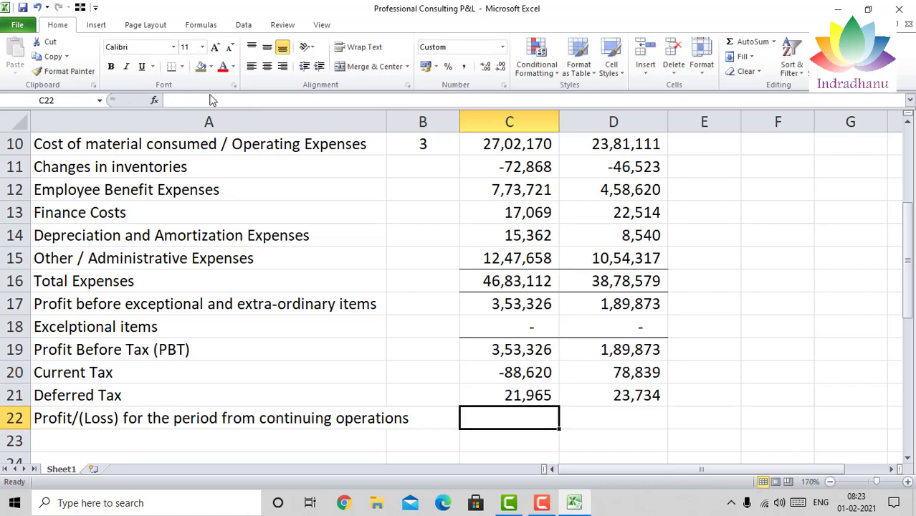
Change the Previous Year current tax in D20 to the negative amount -78839
key("Up")
key("Up")
key("Right")
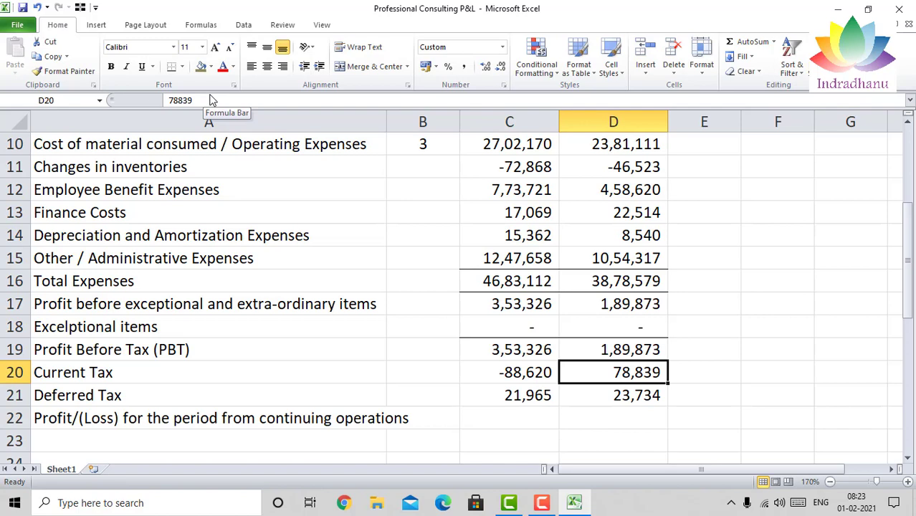
key("F2")
key("Left")
key("Left")
key("Left")
key("Left")
key("Left")
type("-")
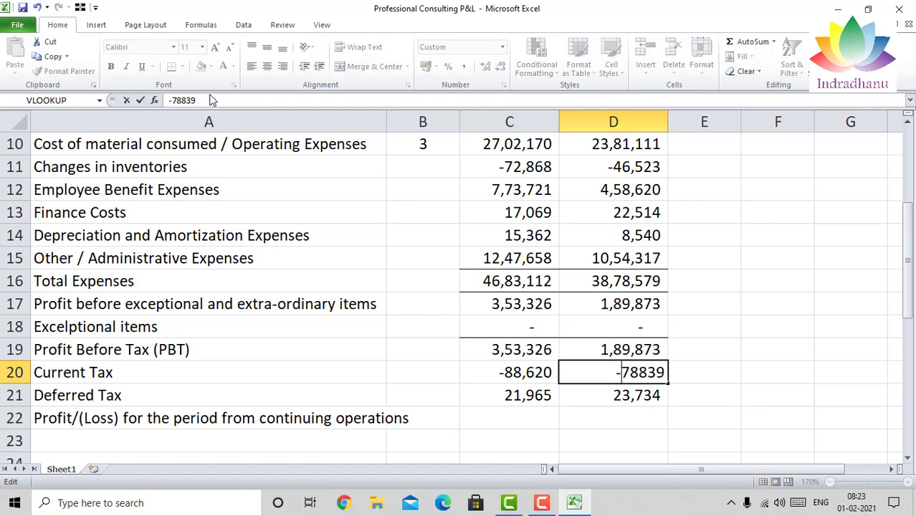
key("Return")
Change the Previous Year deferred tax in D21 to the negative amount -23734
key("F2")
key("Left")
key("Left")
key("Left")
key("Left")
key("Left")
type("-")
key("Return")
Calculate the Current Year profit from continuing operations in C22 as the sum of C19:C21
key("Left")
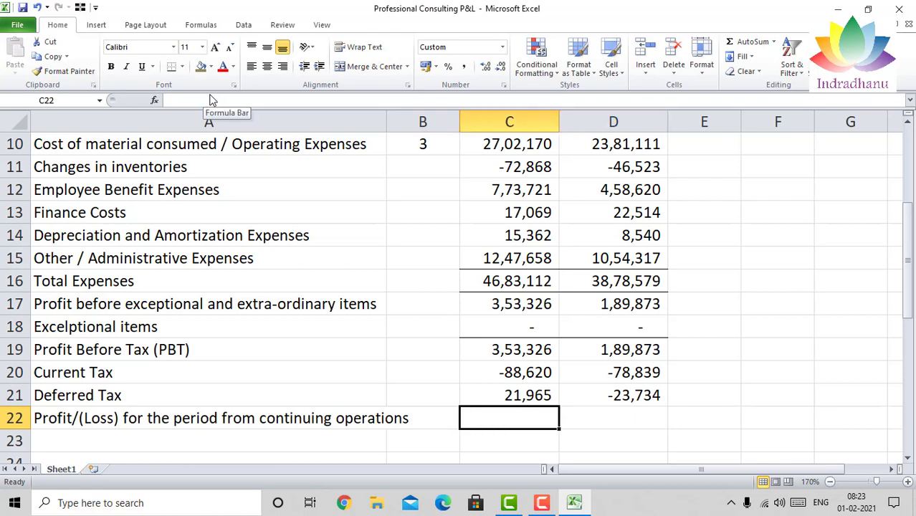
key("shift+Up")
key("shift+Up")
key("shift+Up")
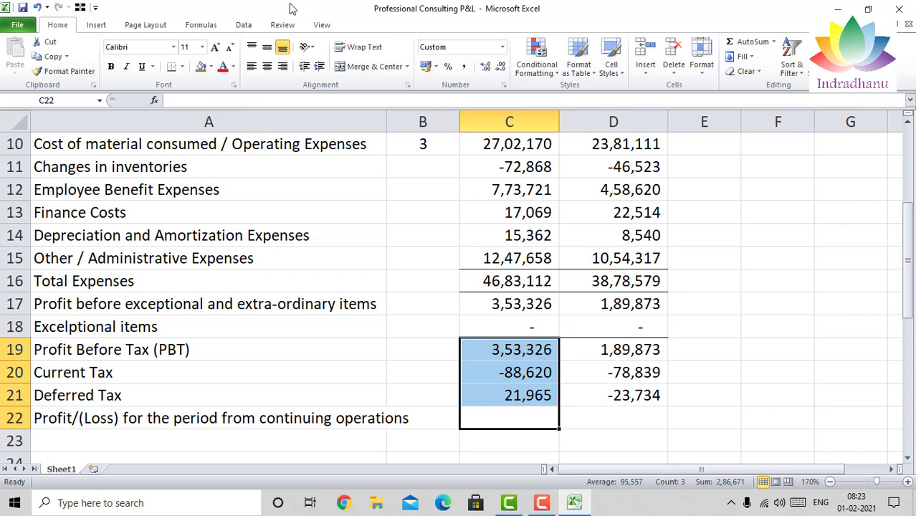
left_click(749, 46)
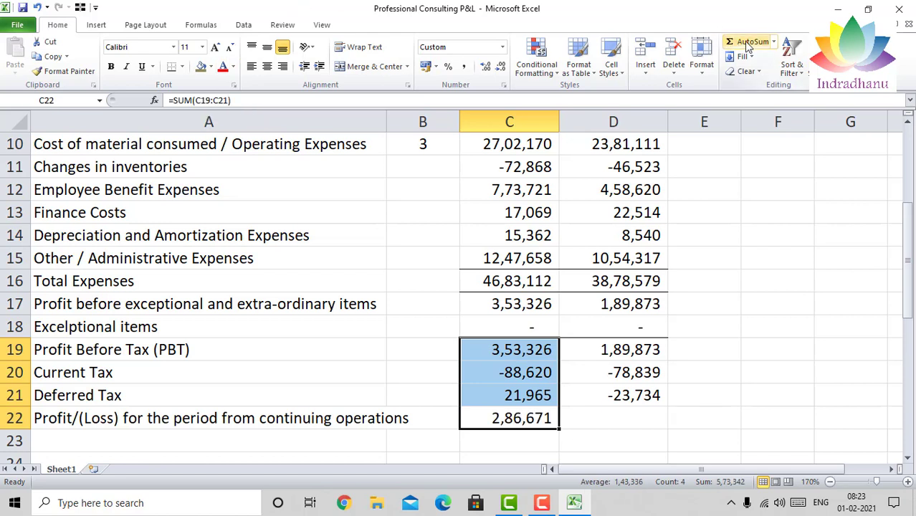
Copy the sum formula from C22 to the Previous Year cell D22
key("Down")
key("Up")
key("ctrl+c")
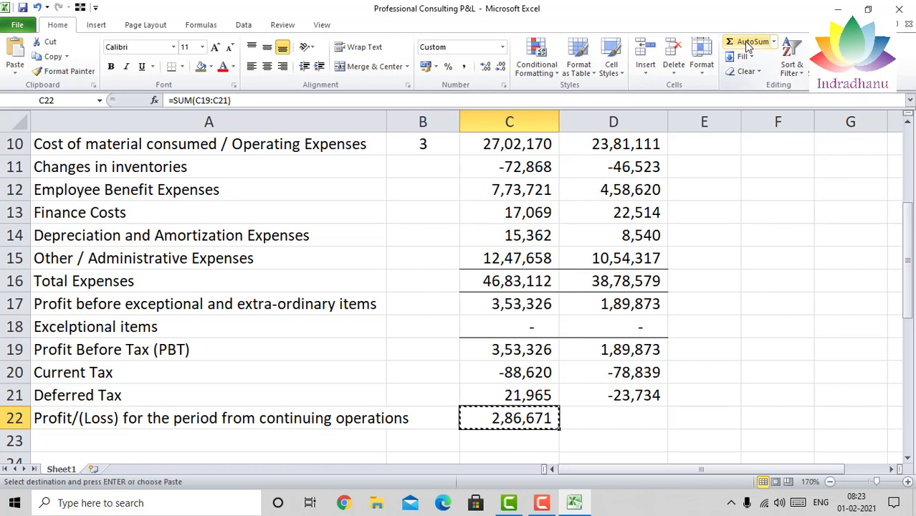
key("Right")
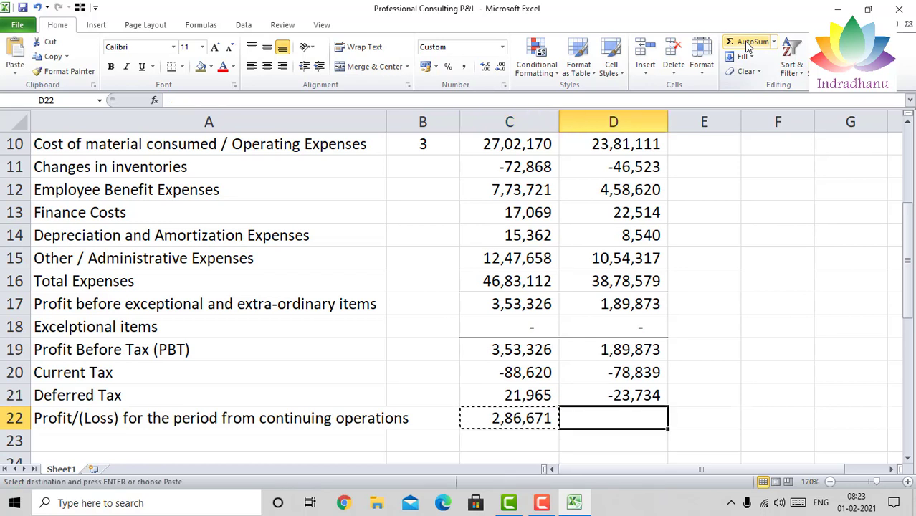
key("Return")
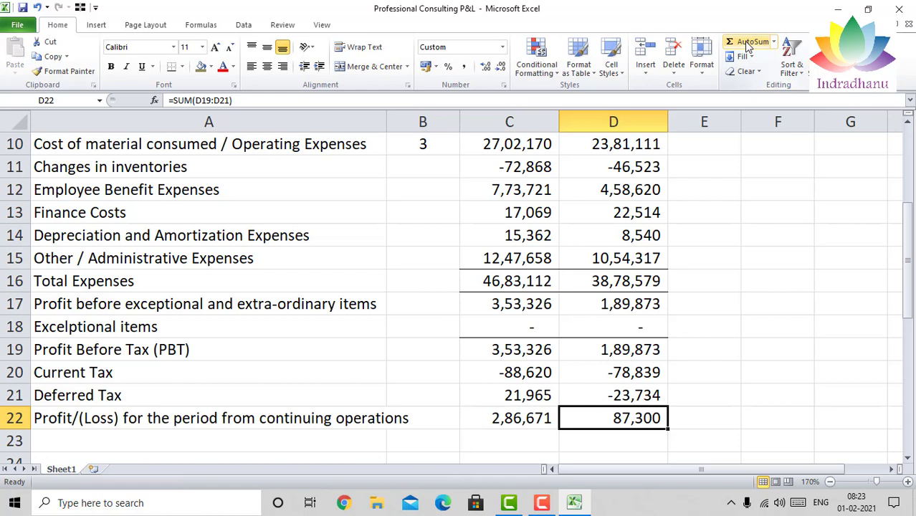
Repeat the A22 label in A23 and change it to "Profit/(Loss) for the period from dis-continuing operations"
key("Down")
key("Left")
key("Left")
key("Left")
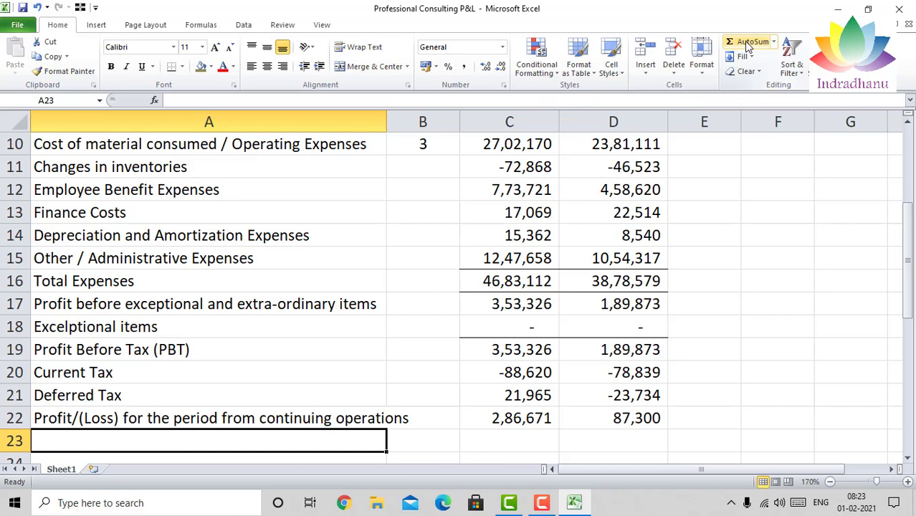
key("ctrl+d")
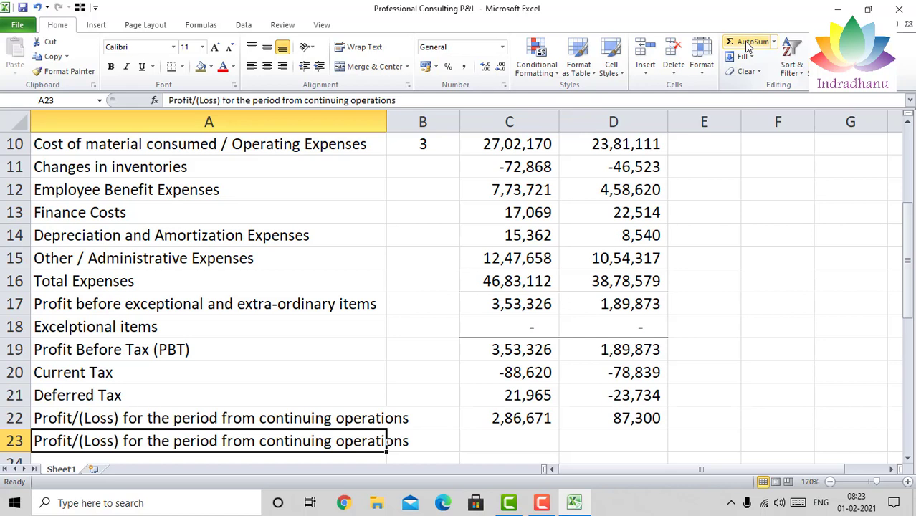
key("F2")
key("Left")
key("Left")
key("Left")
key("Left")
key("Left")
key("Left")
key("Left")
key("Left")
key("Left")
key("Left")
key("Left")
key("Left")
key("Left")
key("Left")
key("Left")
key("Left")
key("Left")
key("Left")
key("Left")
key("Left")
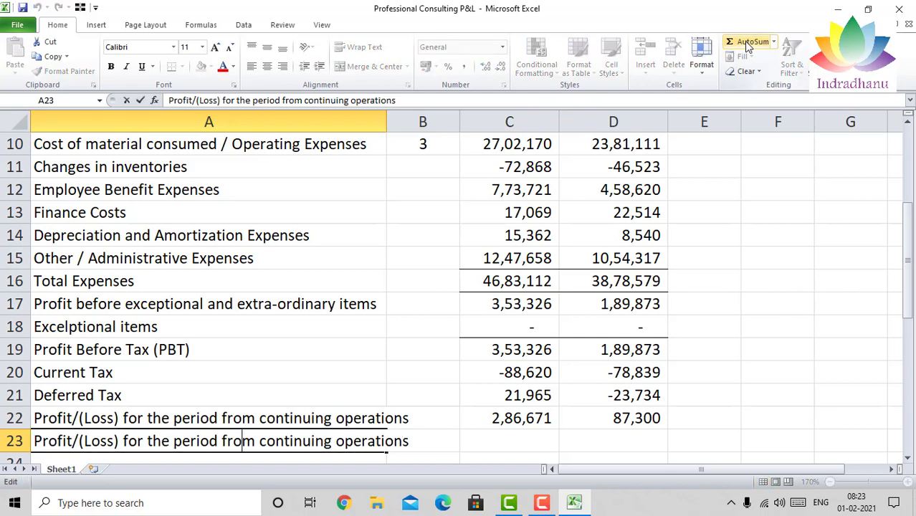
key("Right")
key("Right")
key("Right")
type("dis")
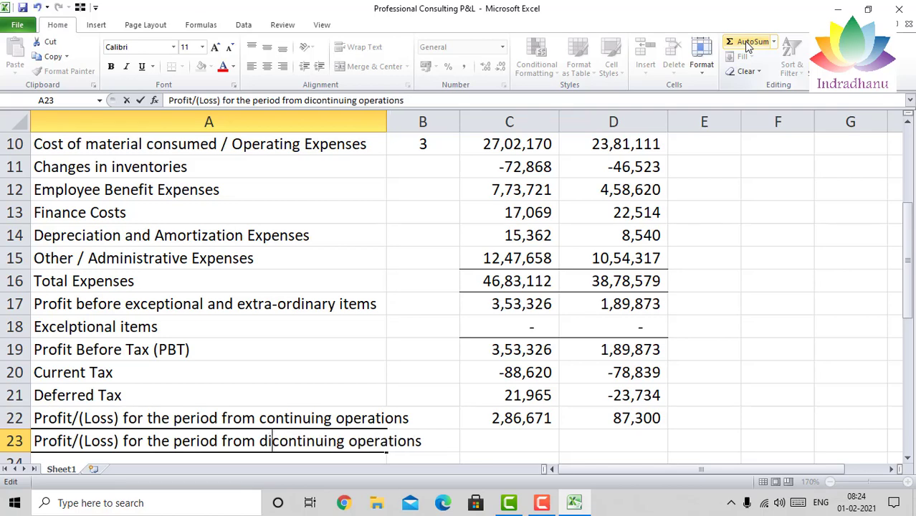
type("-")
key("Return")
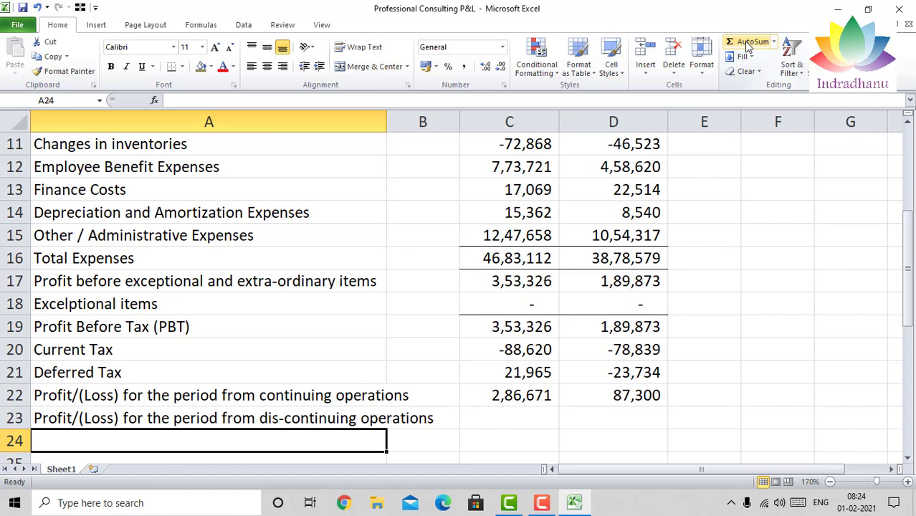
Enter 0 for both years of the dis-continuing operations profit in C23 and D23
key("Up")
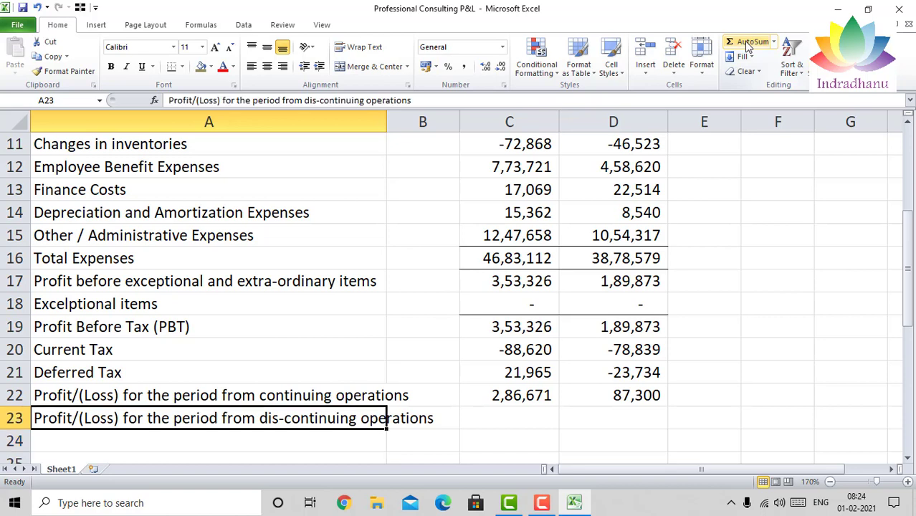
key("Right")
key("Right")
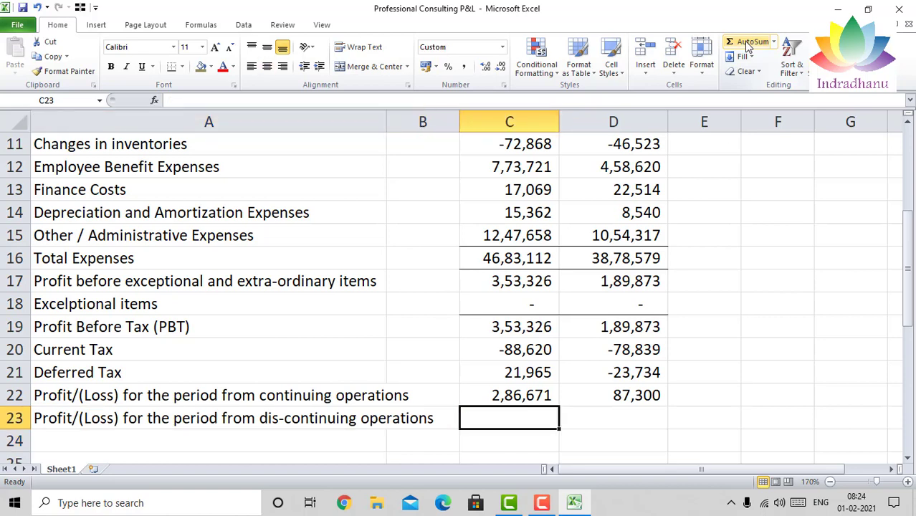
type("0")
key("Right")
type("0")
key("Return")
Enter the label "Tax Expenses of discontinuing operations" in A24
key("Left")
key("Left")
key("Left")
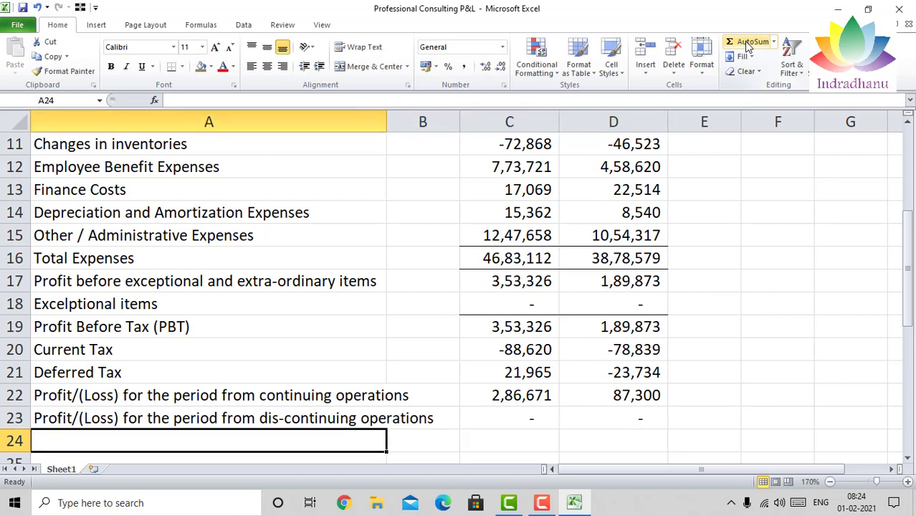
type("Ta")
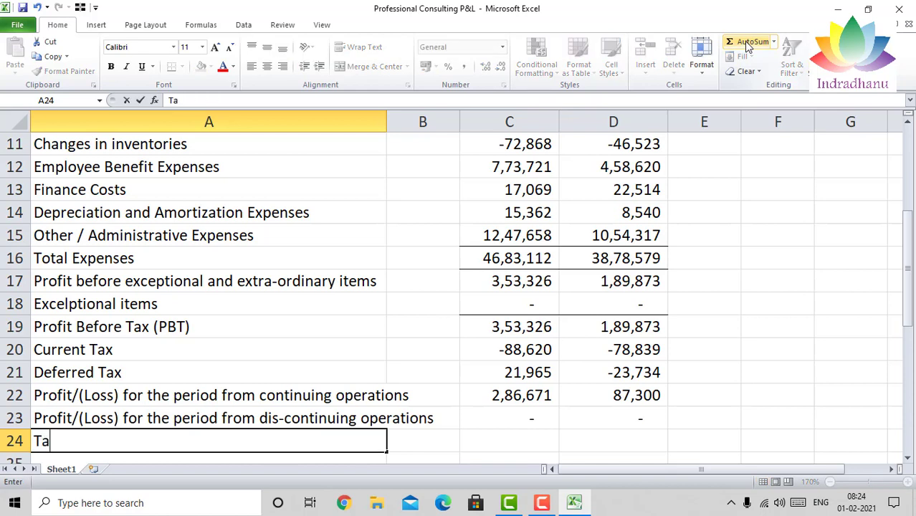
type("x Expens")
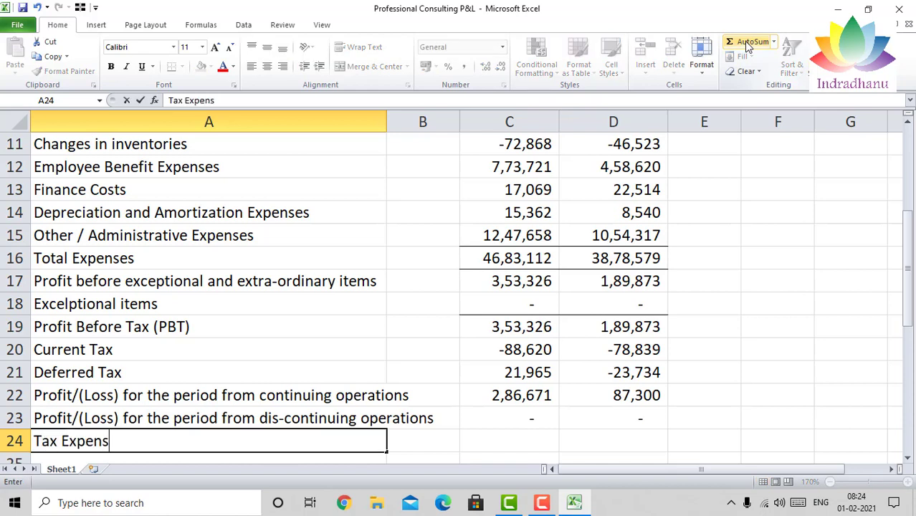
type("es of discont")
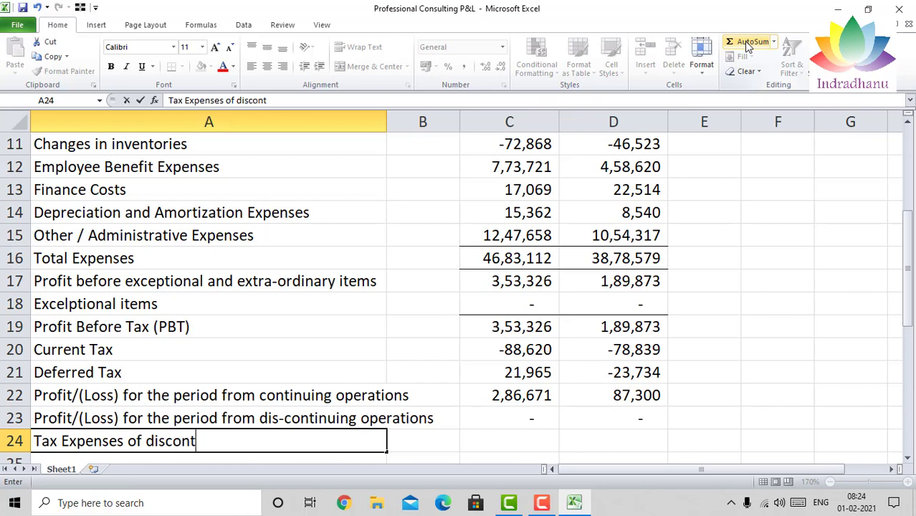
type("inuing operations")
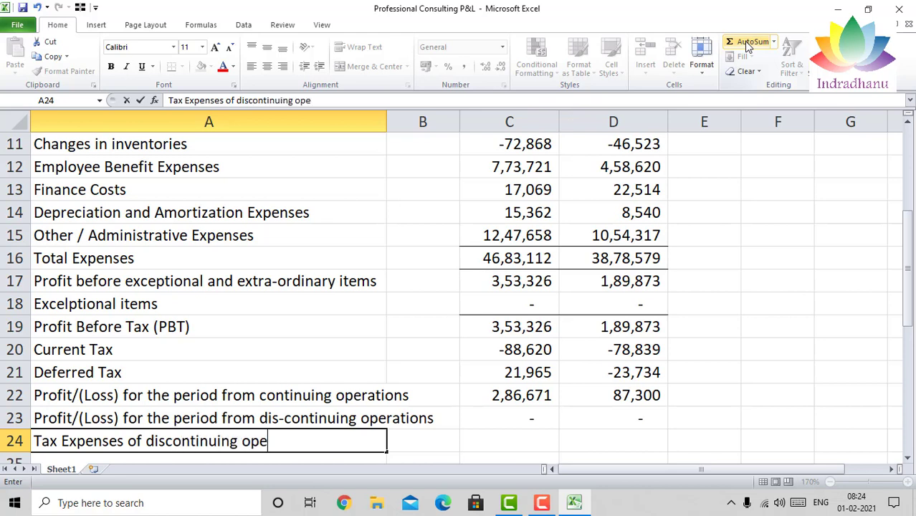
key("Return")
Enter 0 for both years of the discontinuing operations tax expenses in C24 and D24
key("Up")
key("Right")
key("Right")
type("0")
key("Tab")
type("0")
key("Return")
Copy the A22 label to A25 and extend it to "Profit/(Loss) for the period from continuing operations after tax"
key("Home")
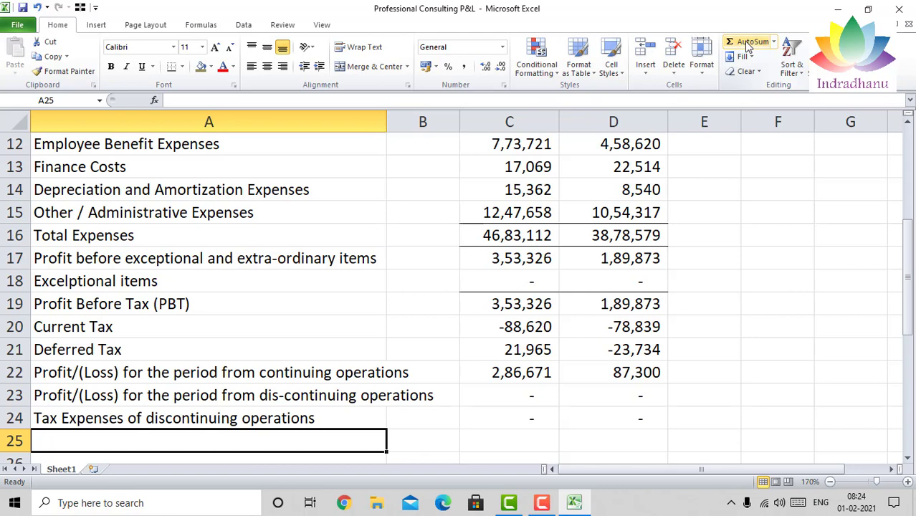
key("Up")
key("Up")
key("Up")
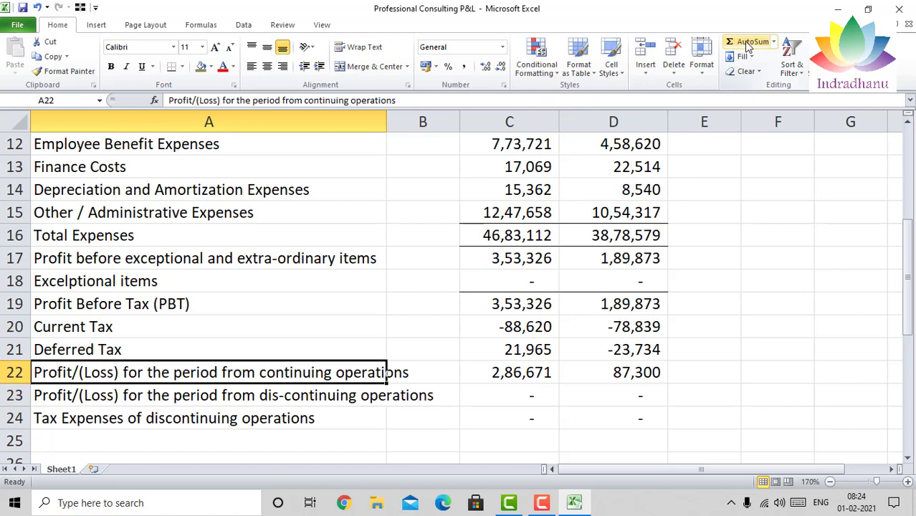
key("Down")
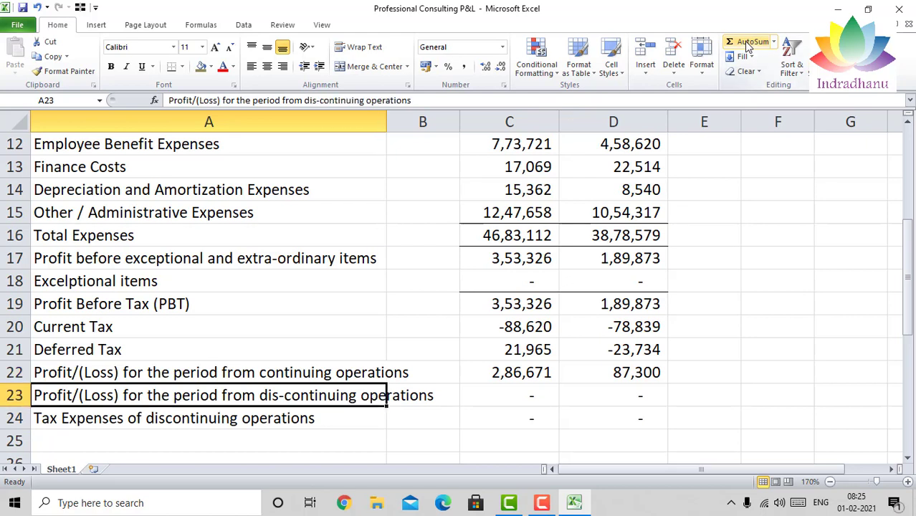
key("Up")
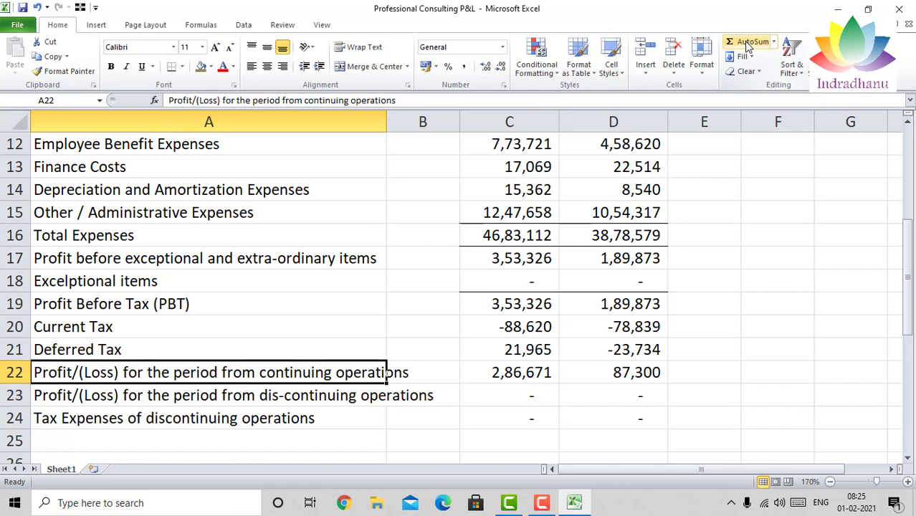
key("ctrl+c")
key("Down")
key("Down")
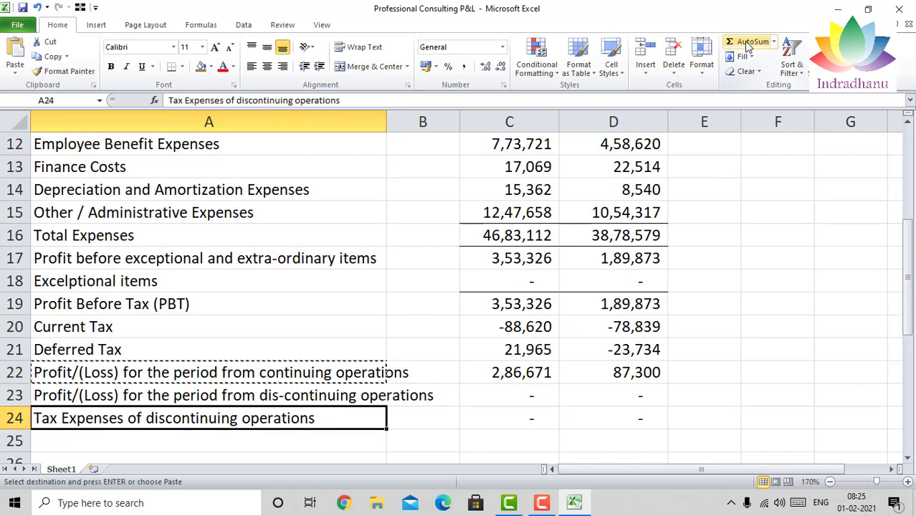
key("Down")
key("Return")
key("F2")
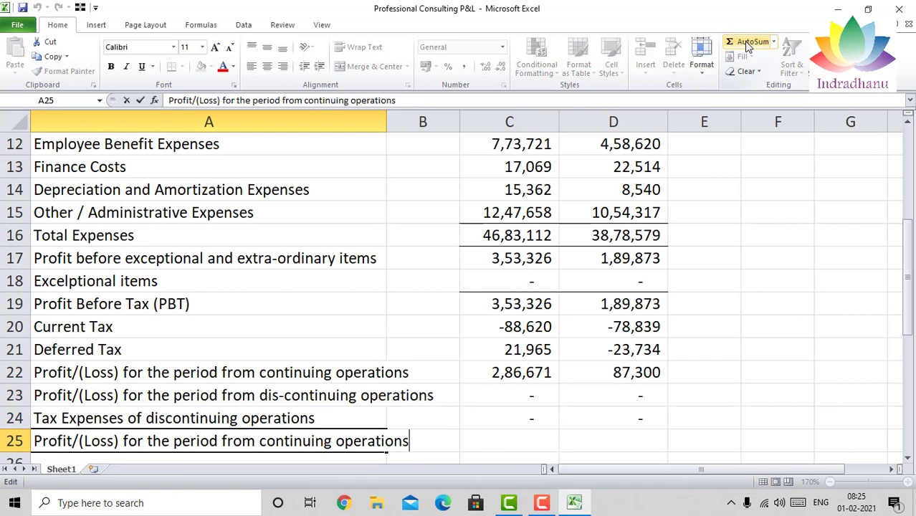
type("after tax")
key("Return")
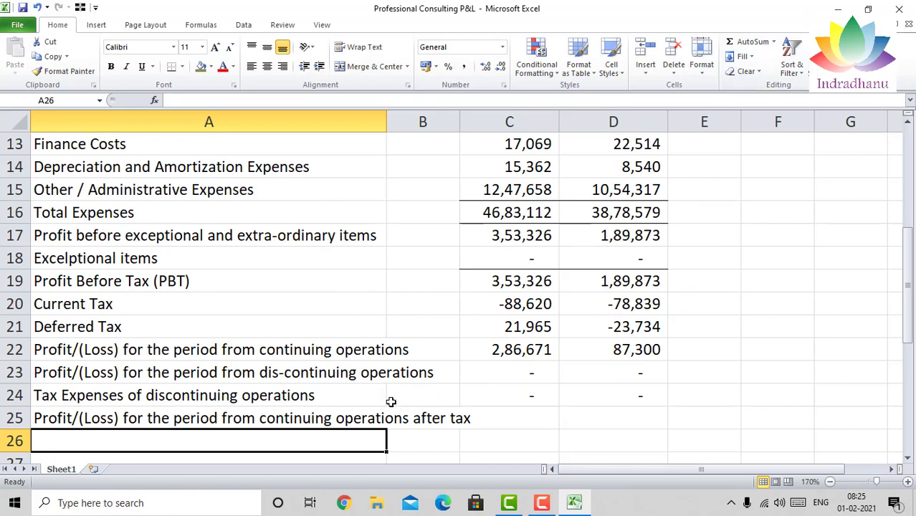
Enter 0 for both years of the after-tax profit row in C25 and D25
left_click(501, 418)
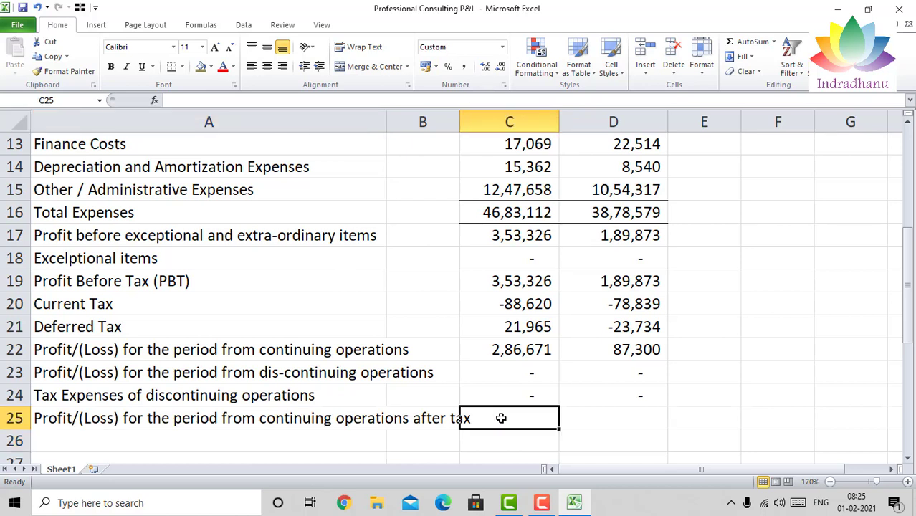
type("0")
key("Tab")
type("0")
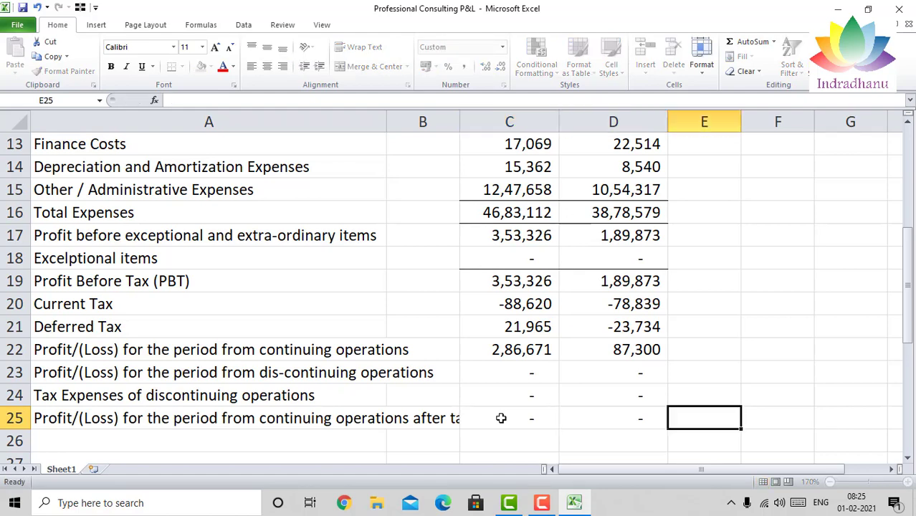
key("ctrl+Return")
Add a bottom border to C24:D24 in the Tax Expenses of discontinuing operations row
key("Up")
key("Left")
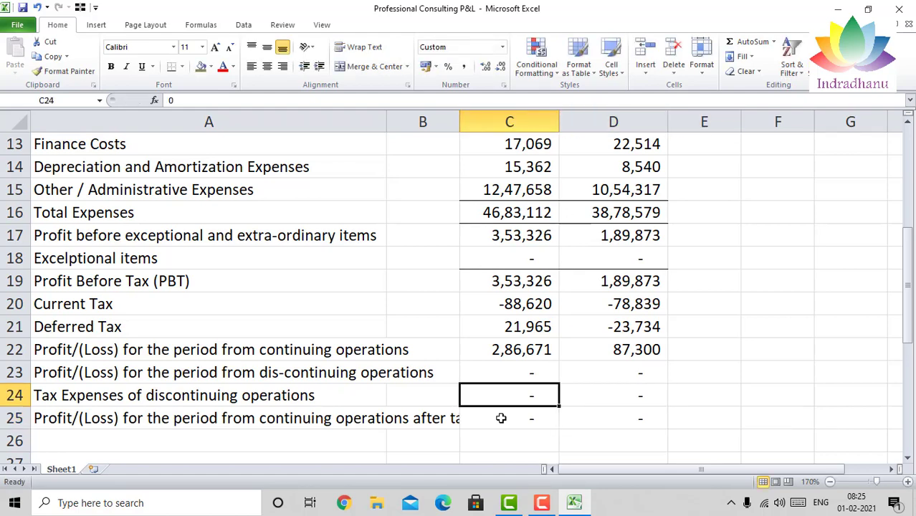
key("shift+Right")
key("shift+Right")
key("shift+Left")
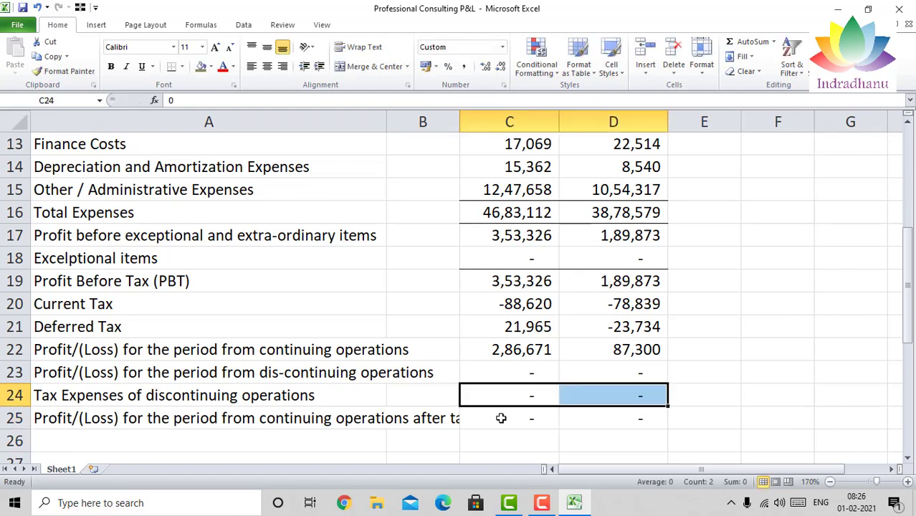
left_click(171, 68)
Label A26 "Profit / (Loss) for the period" below the discontinuing operations rows
key("Down")
key("Down")
key("Left")
key("Left")
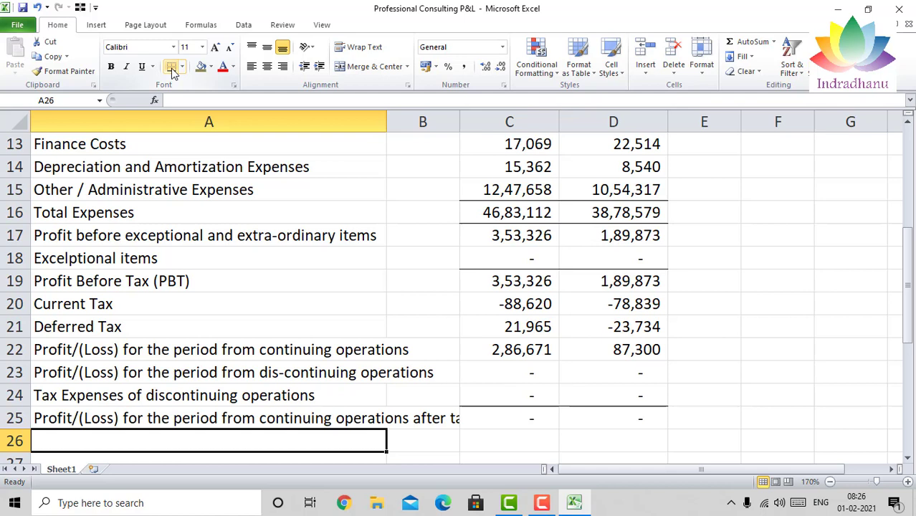
type("Prof")
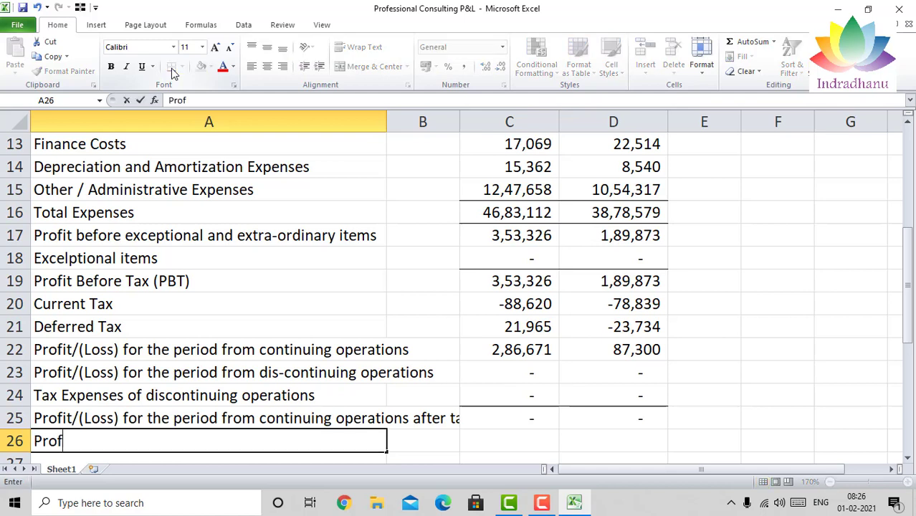
type("it / (loss")
key("BackSpace")
key("BackSpace")
key("BackSpace")
key("BackSpace")
type("Losss)")
key("BackSpace")
key("BackSpace")
key("BackSpace")
type("s)")
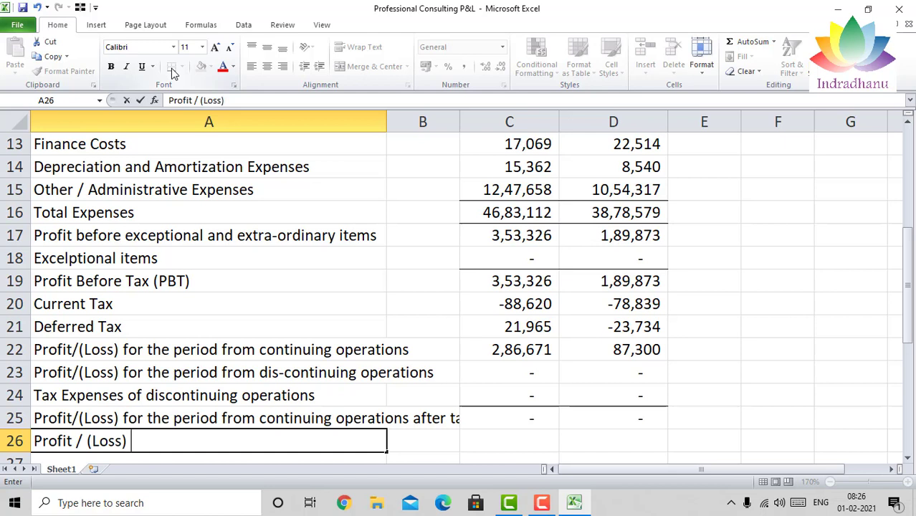
type(" for the period")
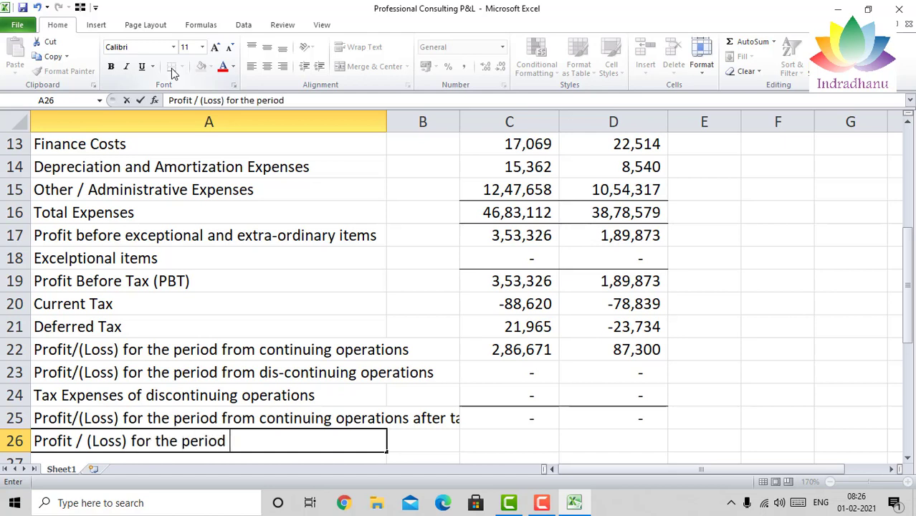
key("Return")
Calculate the first year's profit for the period in C26 with the formula =C22+C25
key("Up")
key("Right")
key("Right")
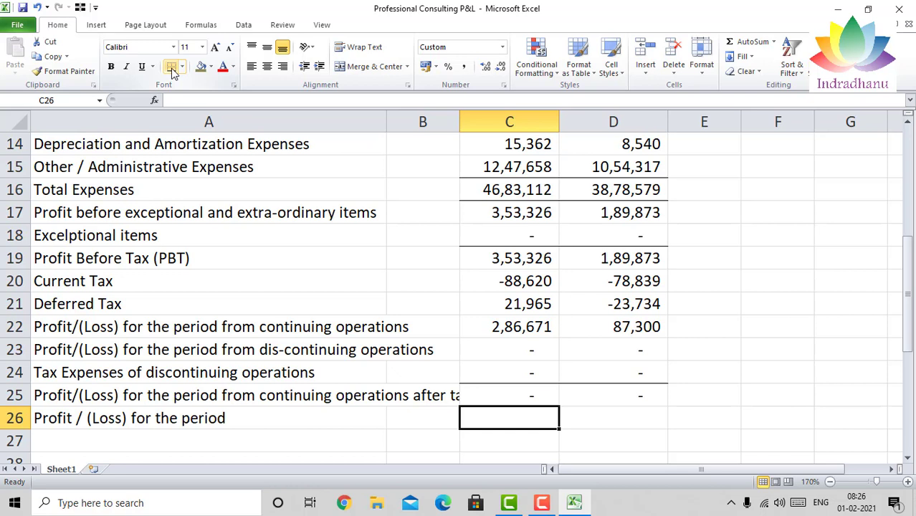
key("Up")
key("Up")
key("Up")
key("Up")
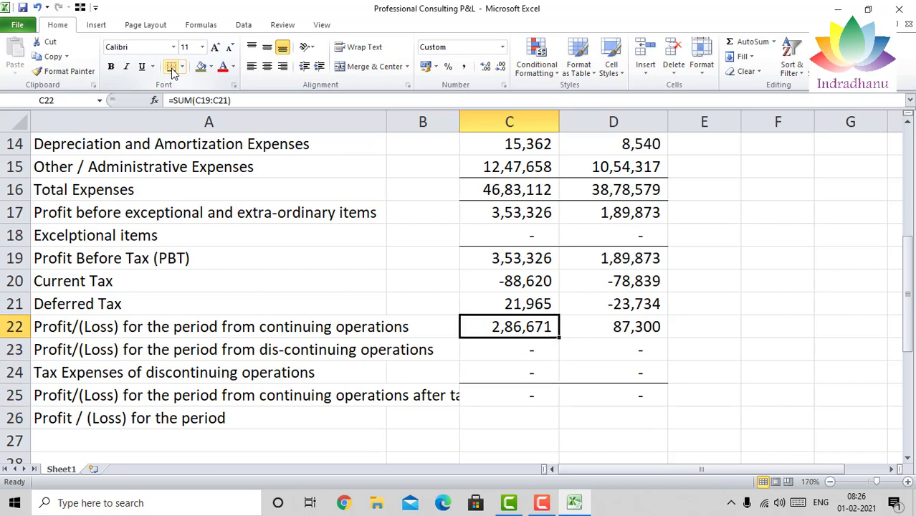
key("Down")
key("Down")
key("Down")
key("Down")
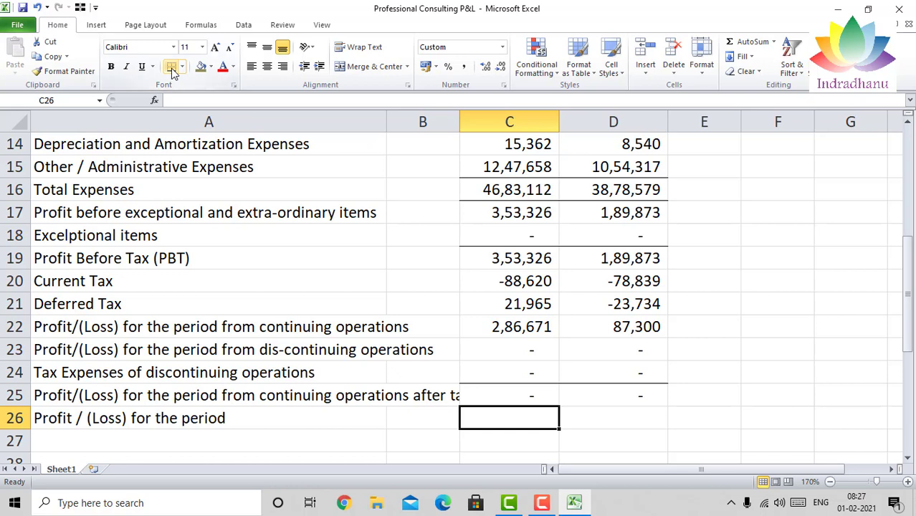
type("=")
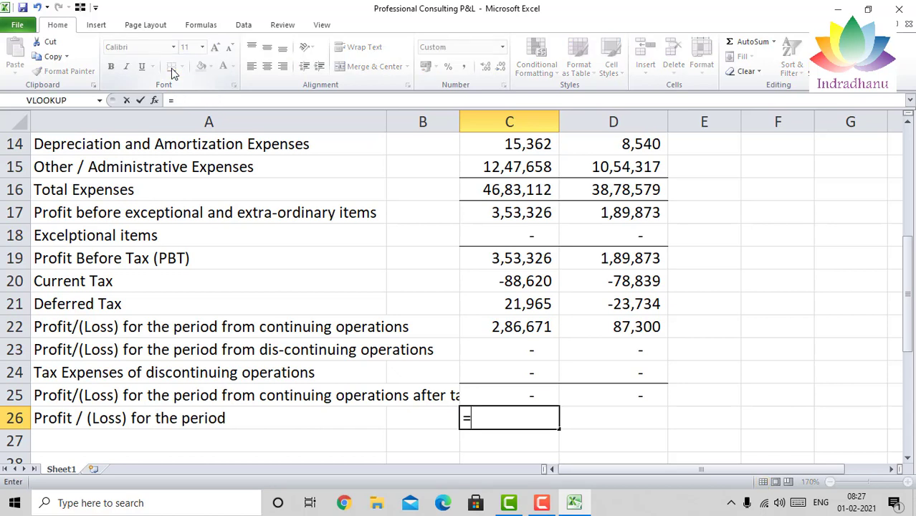
key("Up")
key("Up")
key("Up")
key("Up")
type("+")
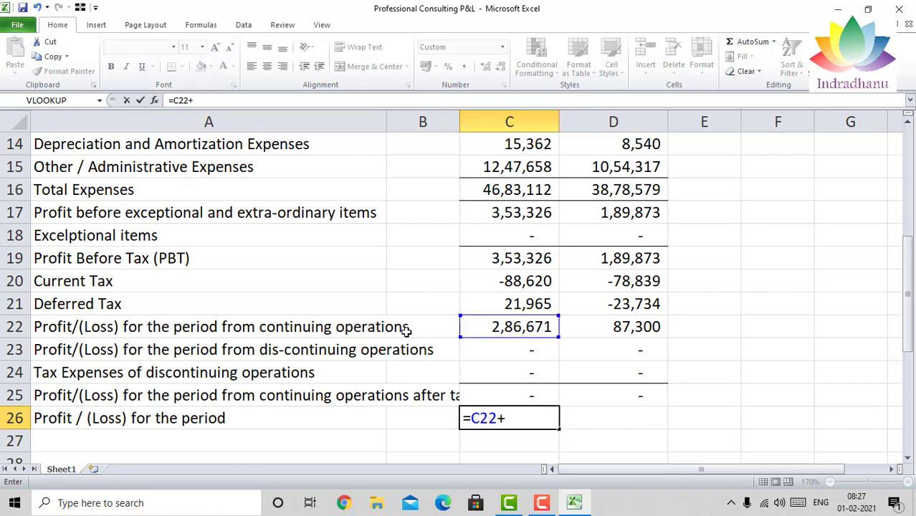
left_click(497, 396)
key("Return")
Correct the A25 label to "Profit/(Loss) for the period from dis-continuing operations after tax"
key("Left")
key("Up")
key("Left")
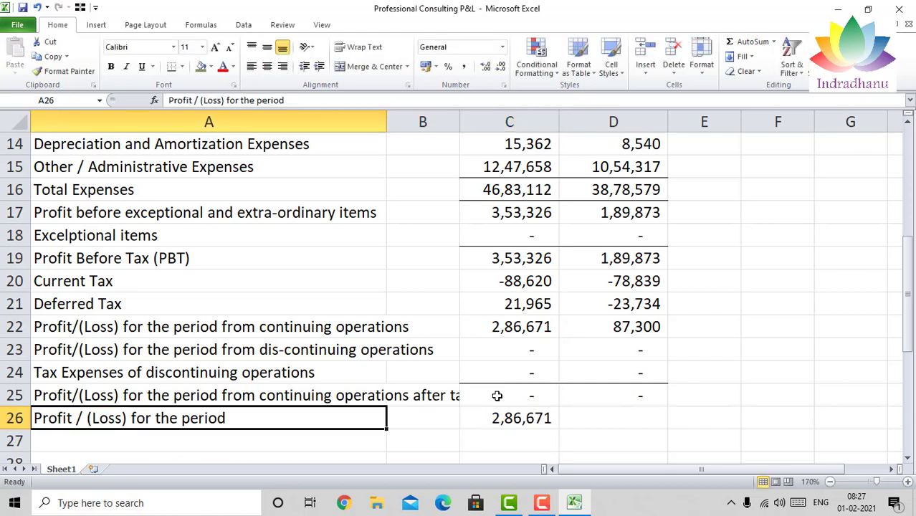
key("Up")
key("F2")
key("Left")
key("Left")
key("Left")
key("Left")
key("Left")
key("Left")
key("Left")
key("Left")
key("Left")
key("Left")
key("Left")
key("Left")
key("Left")
key("Left")
key("Left")
key("Left")
key("Left")
key("Left")
key("Left")
key("Left")
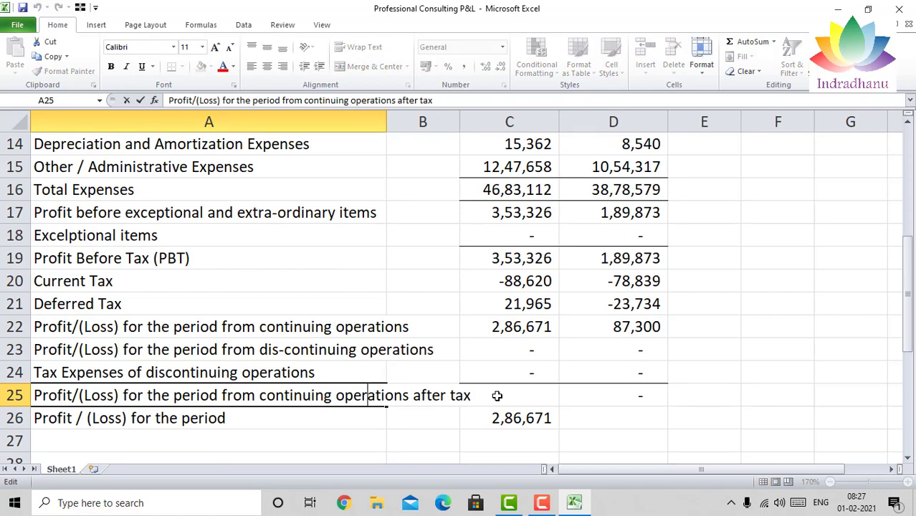
type("dis-")
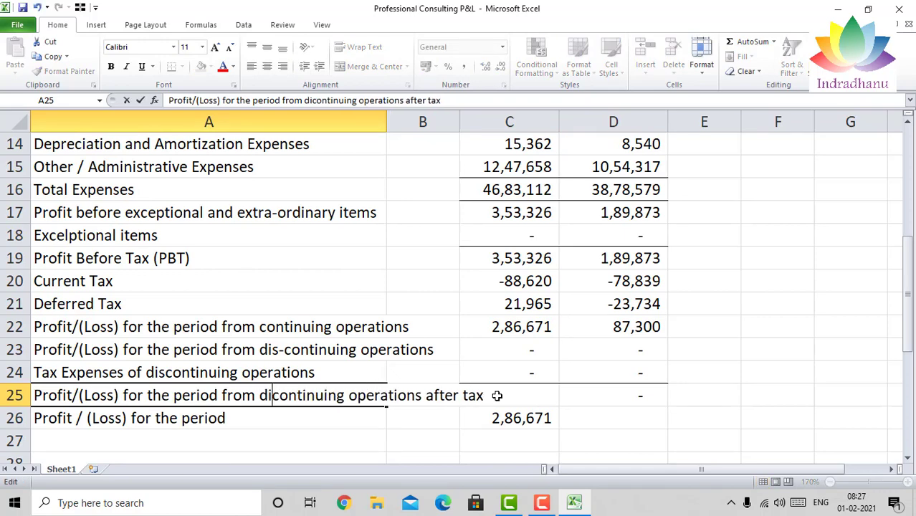
key("Return")
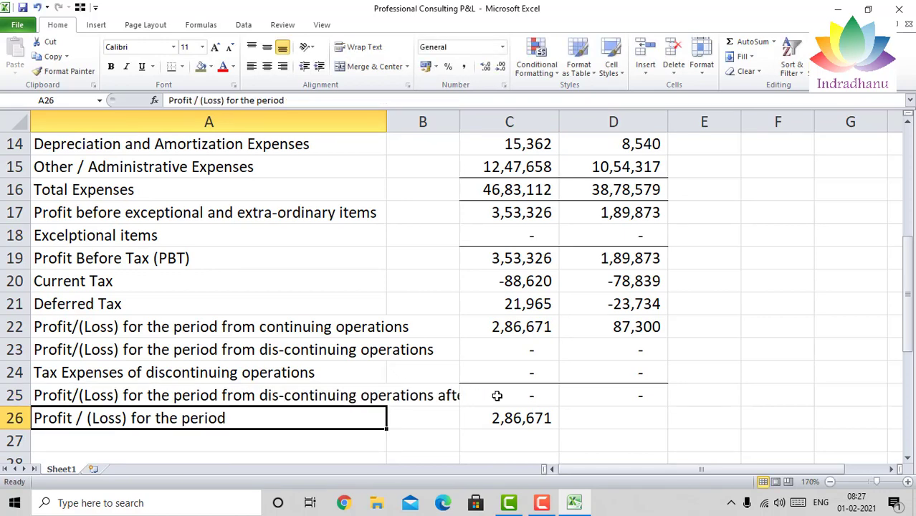
Copy the profit for the period formula from C26 to D26
key("Right")
key("Right")
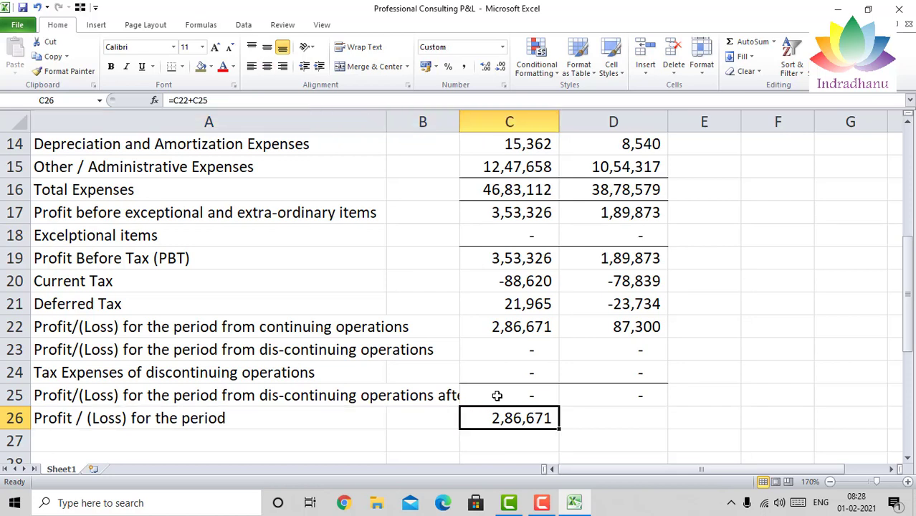
key("ctrl+c")
key("Right")
key("Return")
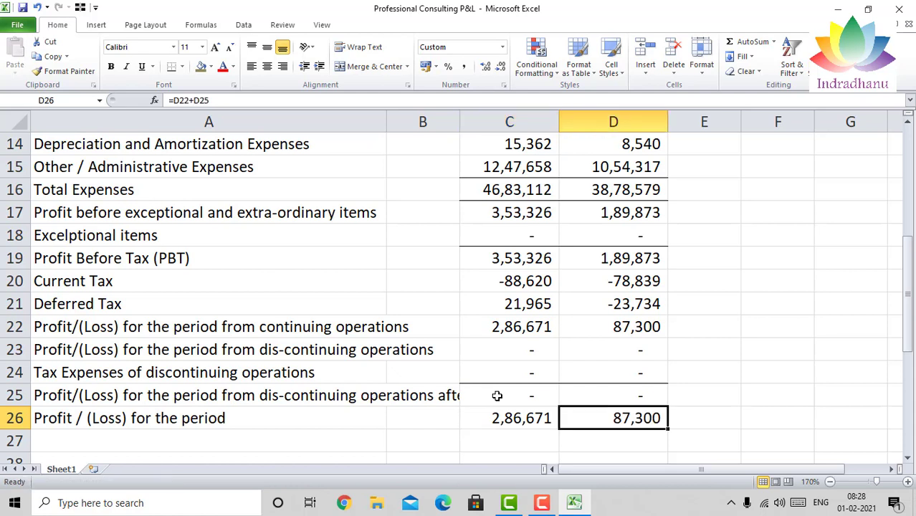
Apply a top and double bottom border to C26:D26 in the profit for the period row
key("shift+Left")
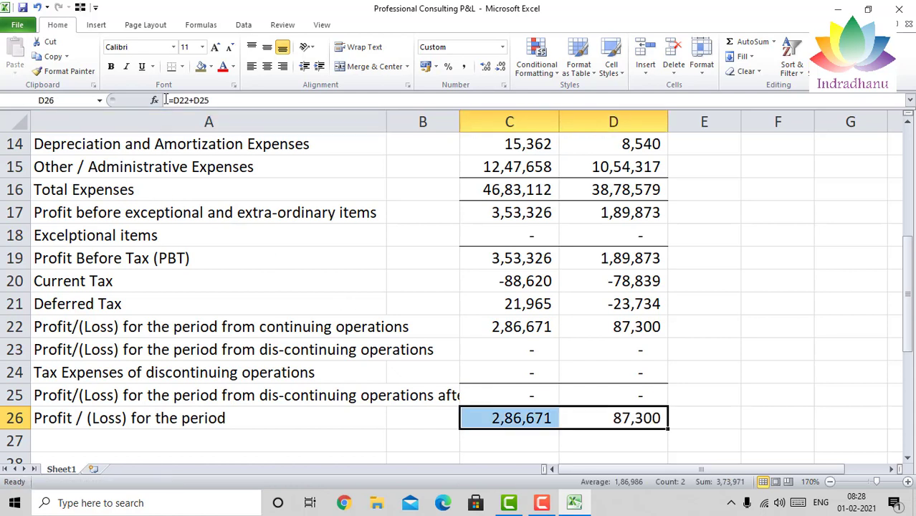
left_click(182, 67)
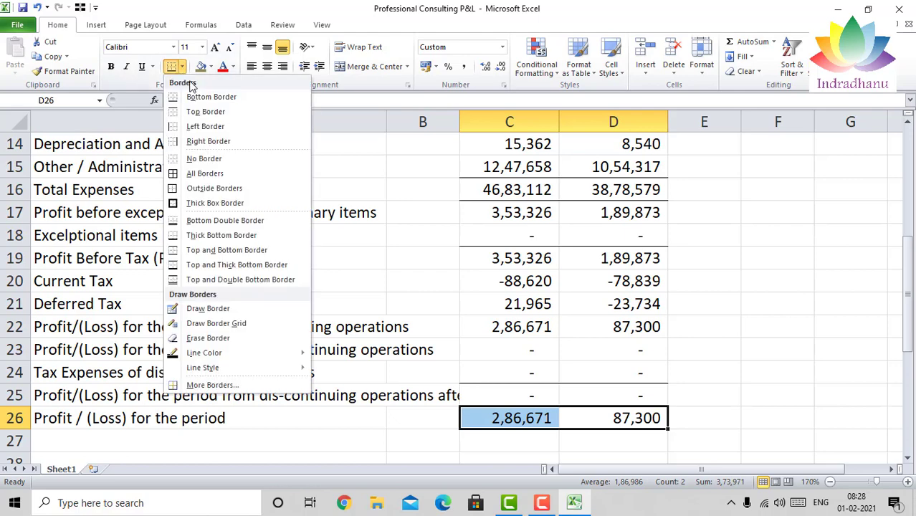
left_click(231, 279)
Label A27 "Earnings per equity share" below the profit for the period row
key("Down")
key("Down")
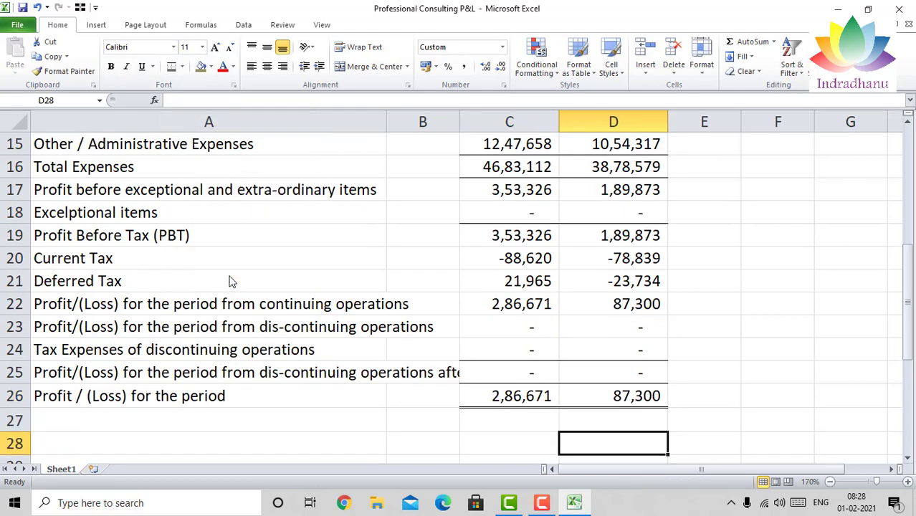
key("Left")
key("Up")
key("Left")
key("Left")
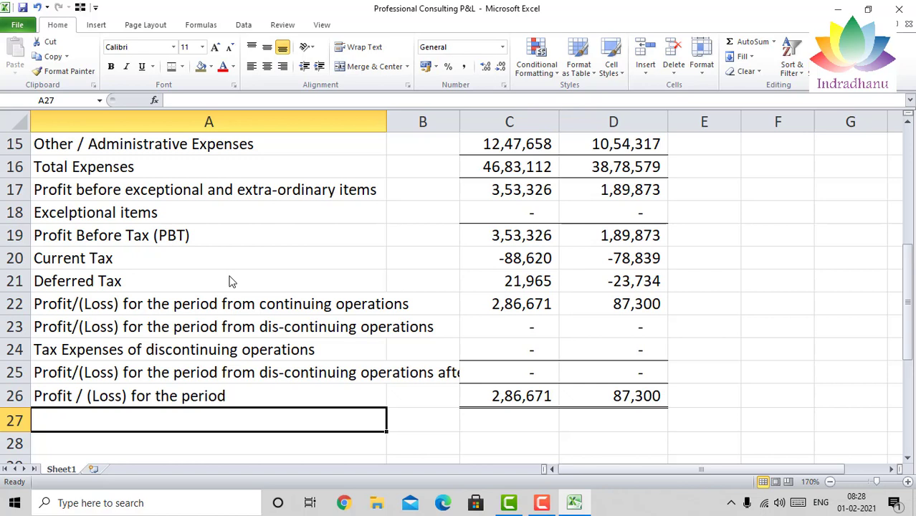
type("Eaernings")
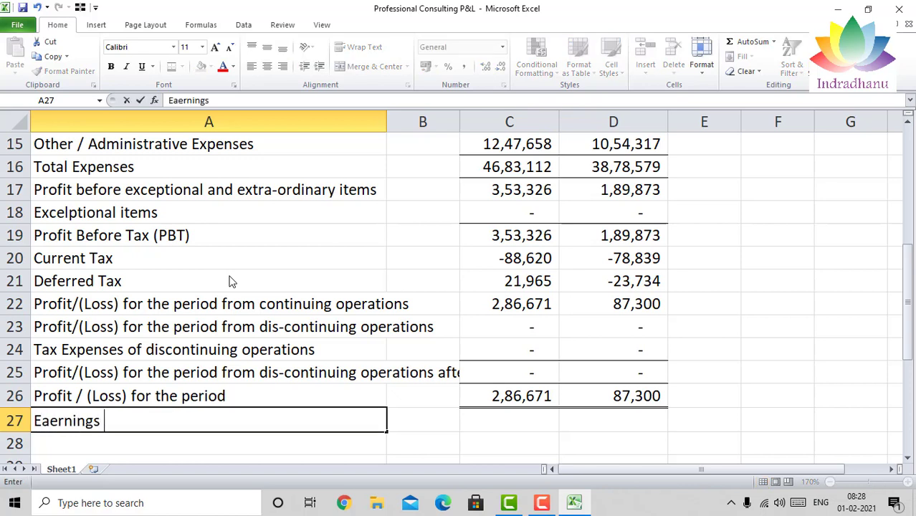
key("BackSpace")
key("BackSpace")
key("BackSpace")
key("BackSpace")
key("BackSpace")
key("BackSpace")
key("BackSpace")
key("BackSpace")
type("arning")
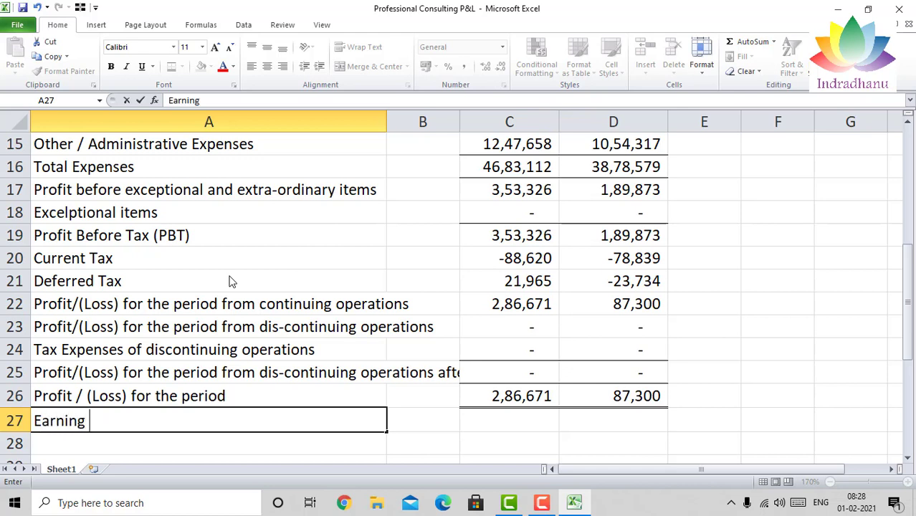
type("s per e")
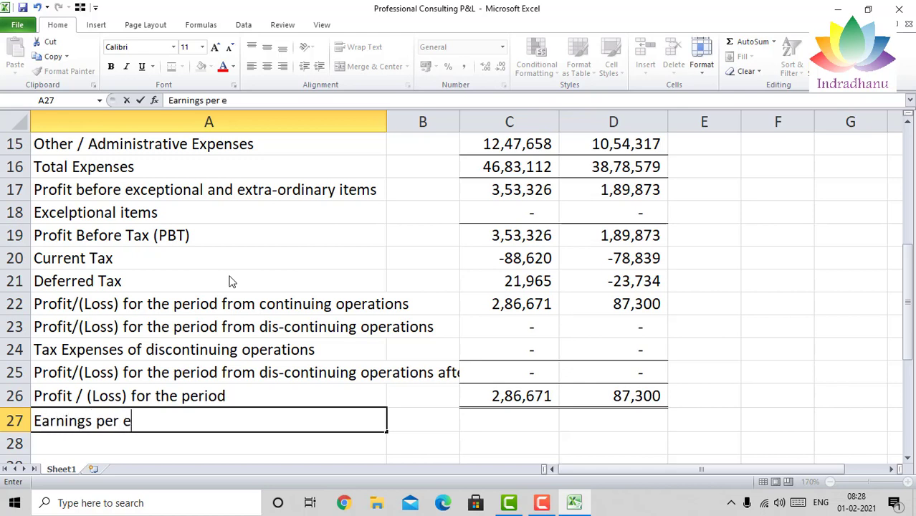
type("quity share")
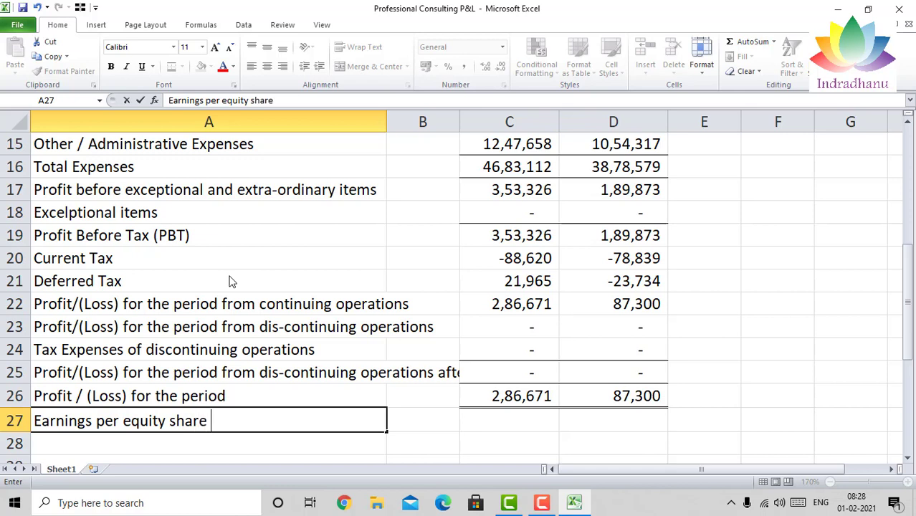
key("Return")
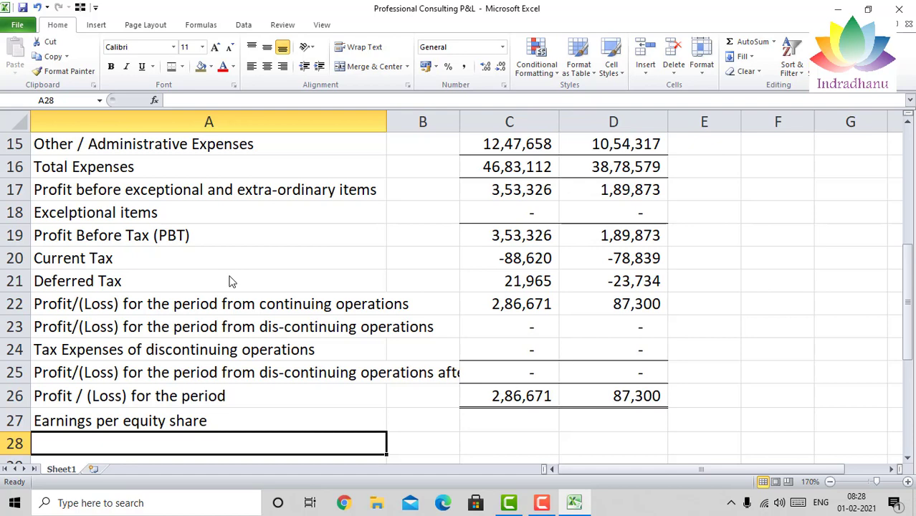
Add the sub-item labels "a. Basic" in A28 and "b. Diluted" in A29
type("a. Basic")
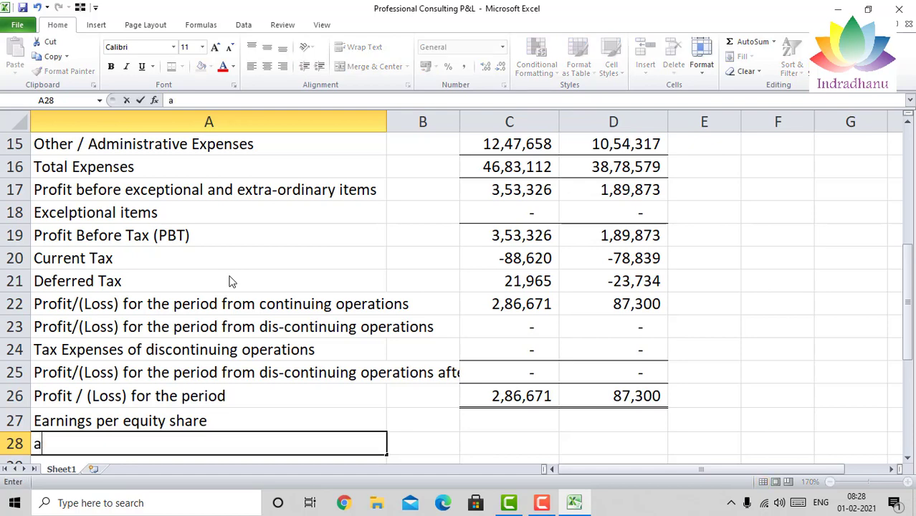
key("Return")
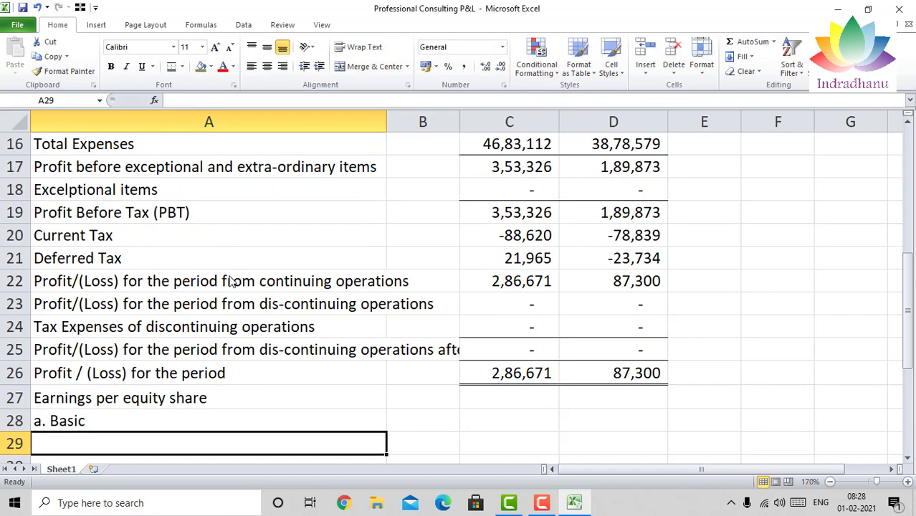
type("b. Di")
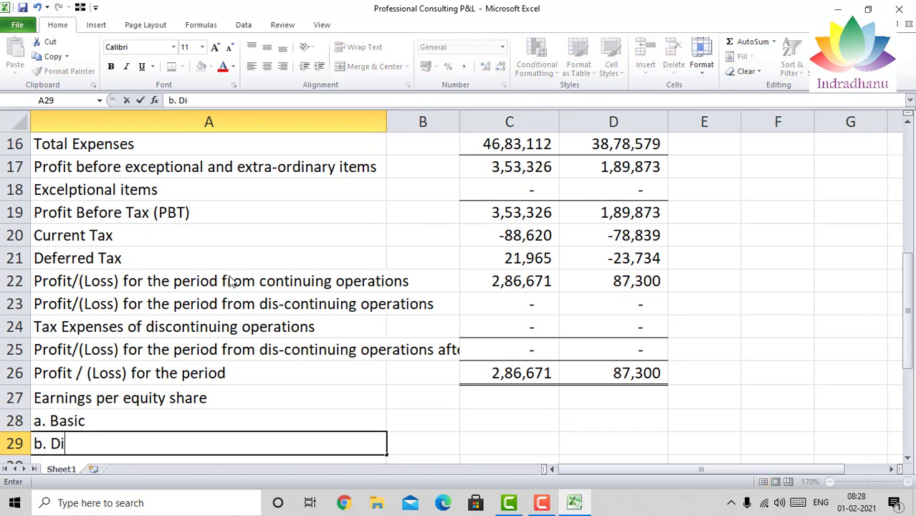
type("luted")
key("Return")
Enter 28.67 as the basic earnings per share in C28 and apply the comma style
key("Up")
key("Up")
key("Right")
key("Right")
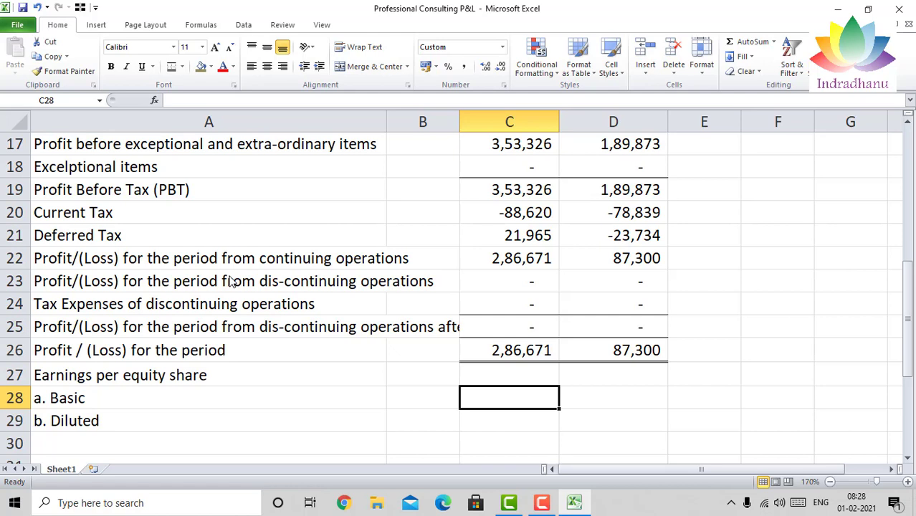
type("28.67")
key("Return")
key("Up")
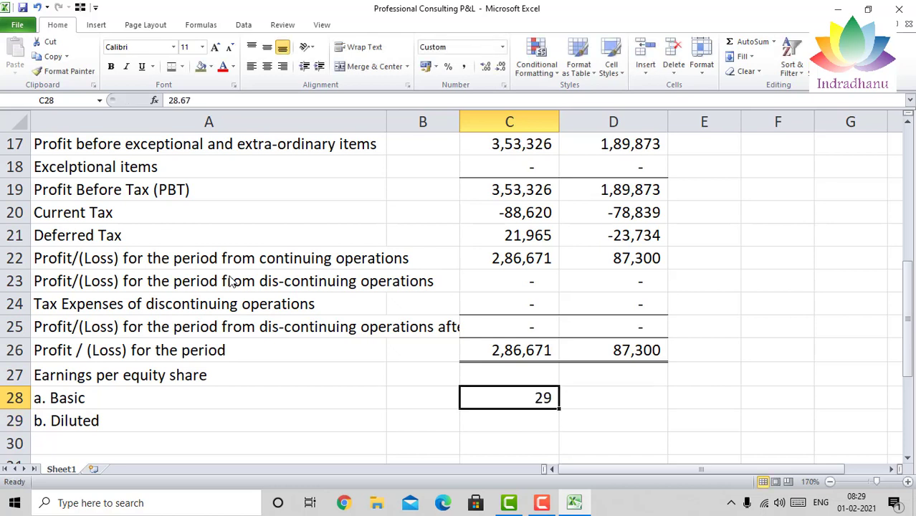
left_click(465, 67)
Copy the basic earnings per share from C28 to the diluted row in C29
key("ctrl+c")
key("Down")
key("ctrl+v")
key("Escape")
Enter 8.73 as the basic earnings per share in D28 and apply the comma style
key("Right")
key("Up")
key("Left")
key("Right")
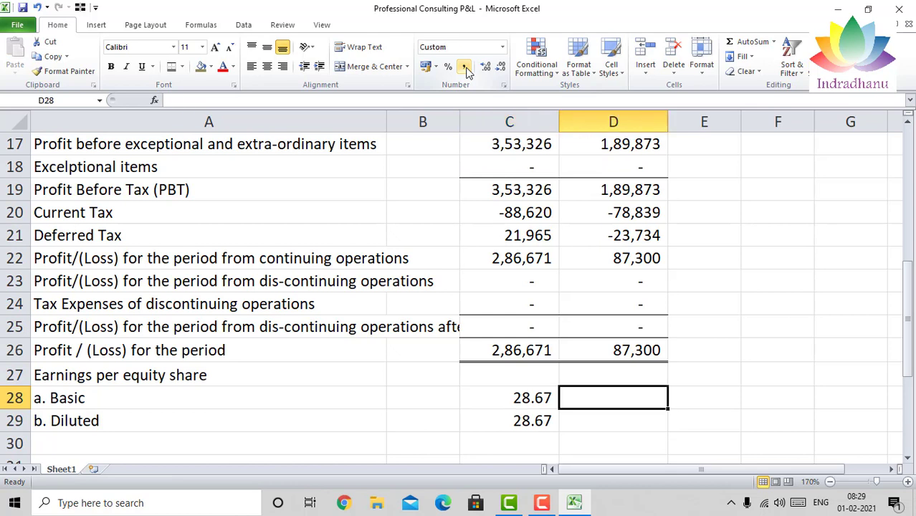
type("8.7")
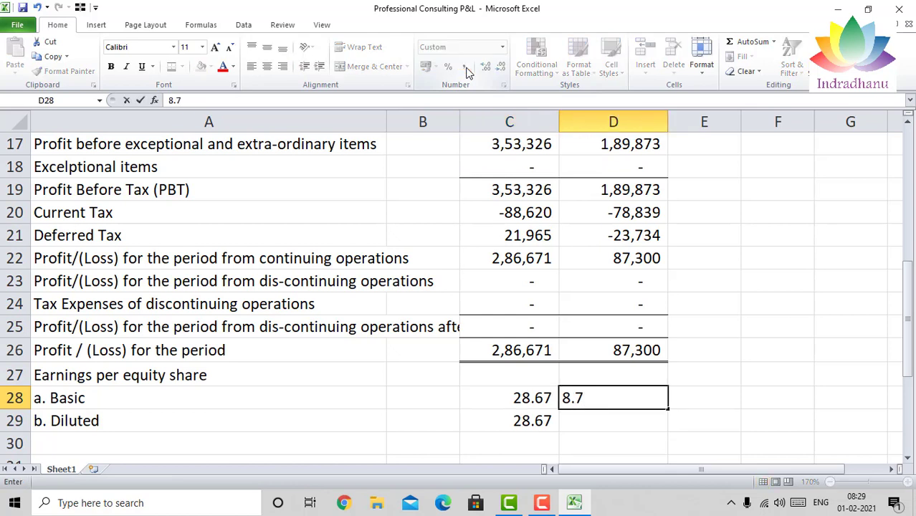
type("3")
key("Return")
key("Up")
left_click(466, 70)
Copy the basic earnings per share from D28 to the diluted row in D29
key("ctrl+c")
key("Down")
key("Return")
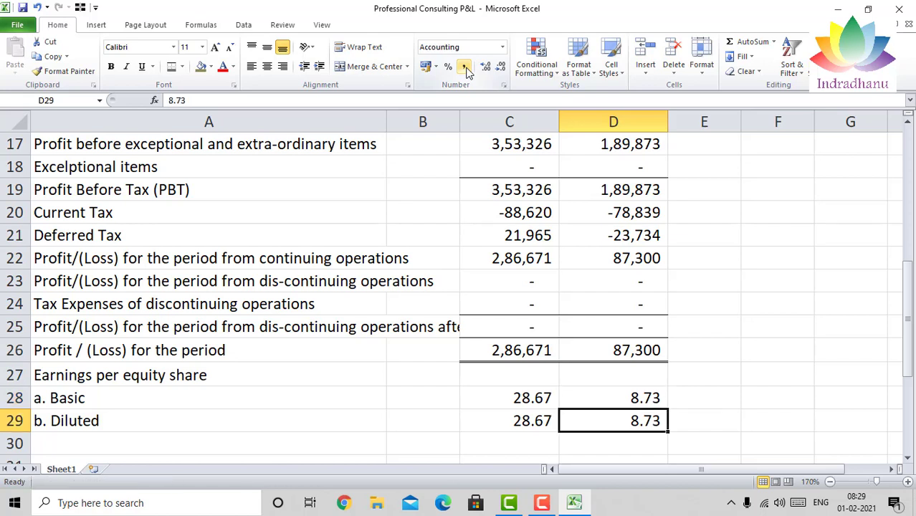
key("Left")
key("Down")
key("Down")
key("Left")
key("Left")
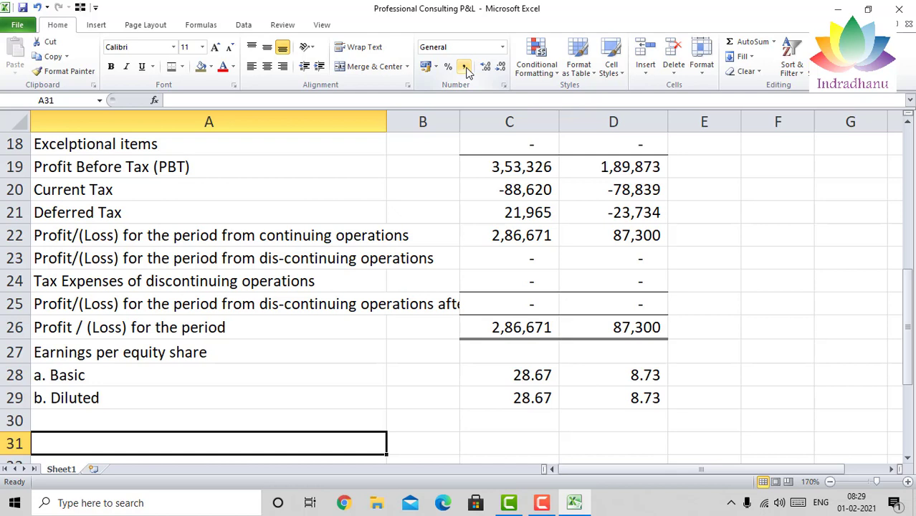
key("Down")
key("Down")
key("Down")
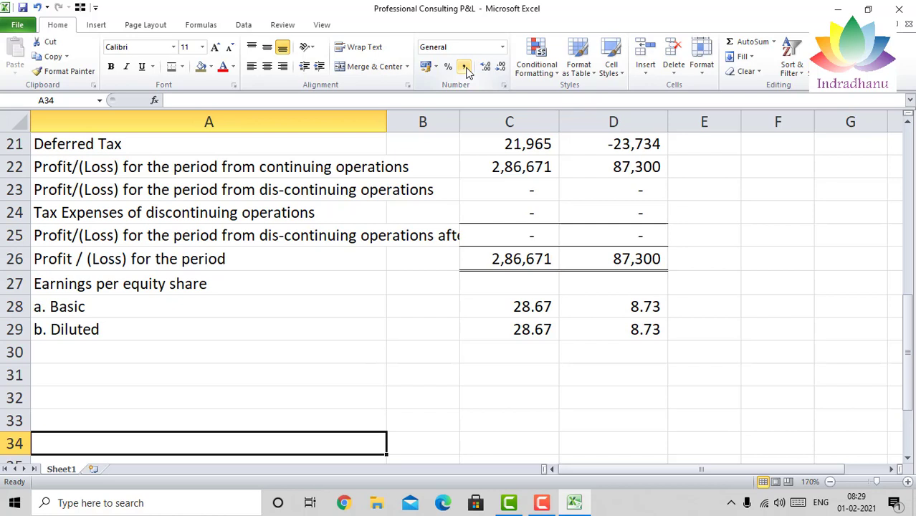
key("Up")
key("Up")
key("Up")
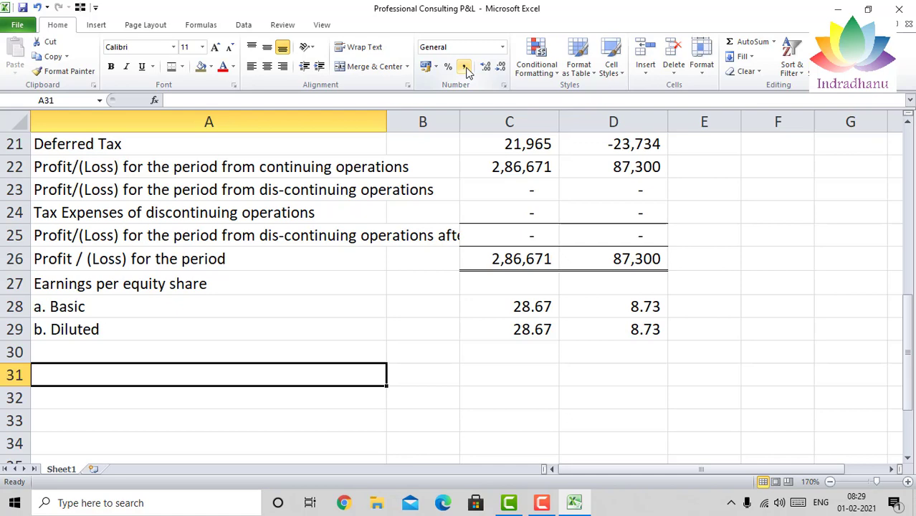
Apply outside borders around the whole Profit & Loss table, A4:D29
key("Page_Up")
key("Page_Up")
key("Down")
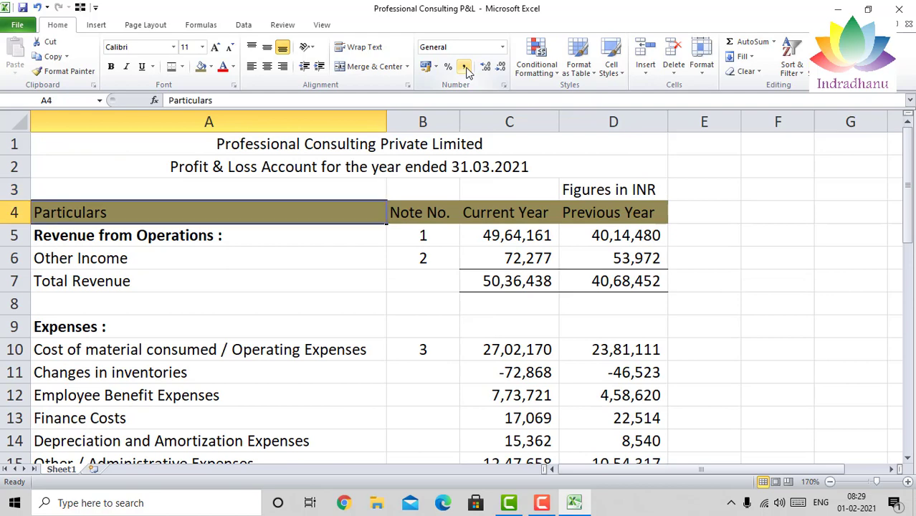
key("shift+Right")
key("shift+Right")
key("shift+Right")
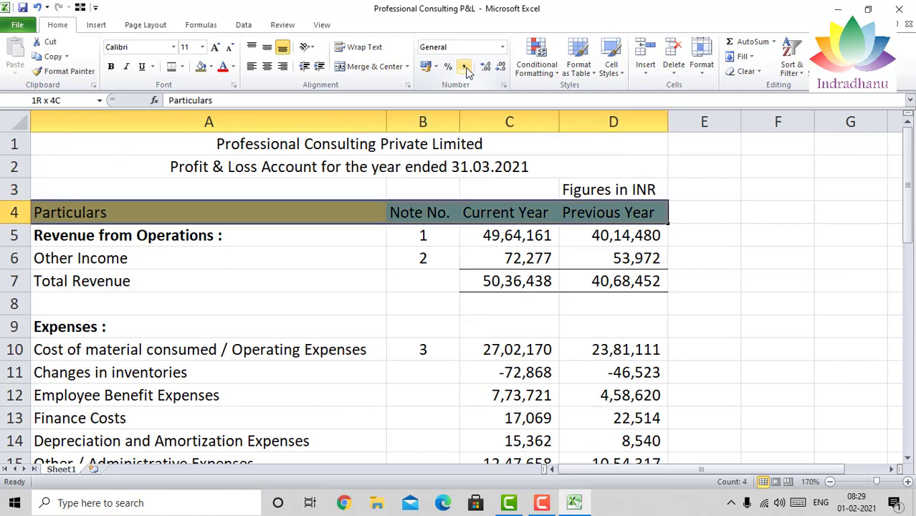
key("shift+Down")
key("shift+Down")
key("shift+Down")
key("shift+Down")
key("shift+Down")
key("shift+Down")
key("shift+Down")
key("shift+Down")
key("shift+Down")
key("shift+Down")
key("shift+Down")
key("shift+Down")
key("shift+Down")
key("shift+Down")
key("shift+Down")
key("shift+Down")
key("shift+Down")
key("shift+Down")
key("shift+Down")
key("shift+Down")
key("shift+Down")
key("shift+Down")
key("shift+Down")
key("shift+Down")
key("shift+Down")
key("shift+Down")
key("shift+Down")
key("shift+Down")
key("shift+Down")
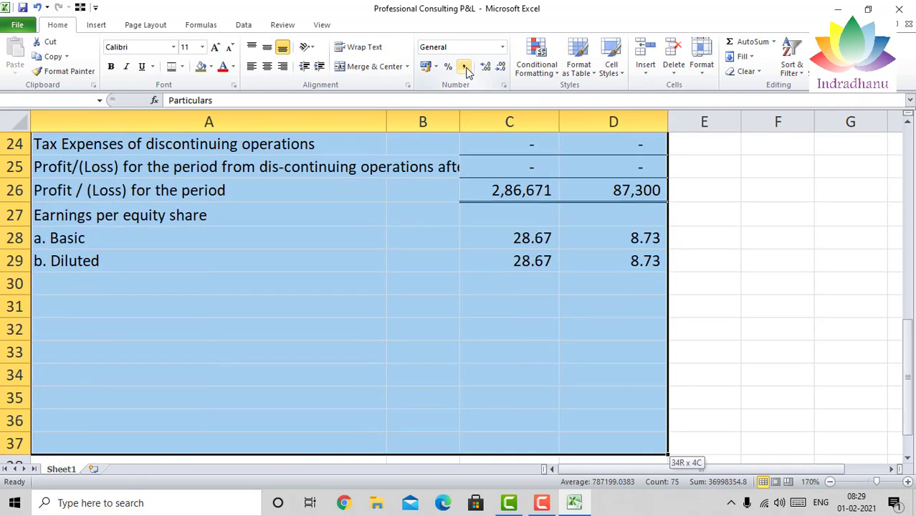
key("shift+Up")
key("shift+Up")
key("shift+Up")
key("shift+Up")
key("shift+Up")
key("shift+Up")
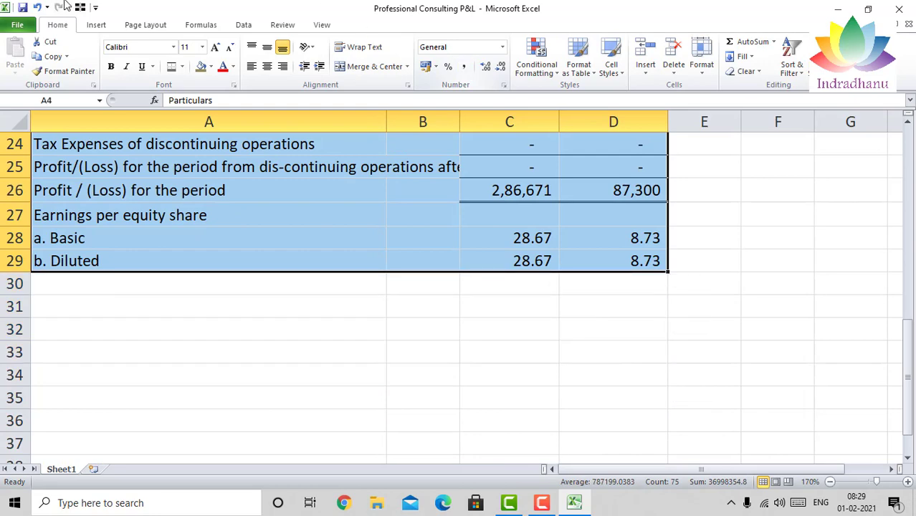
left_click(184, 67)
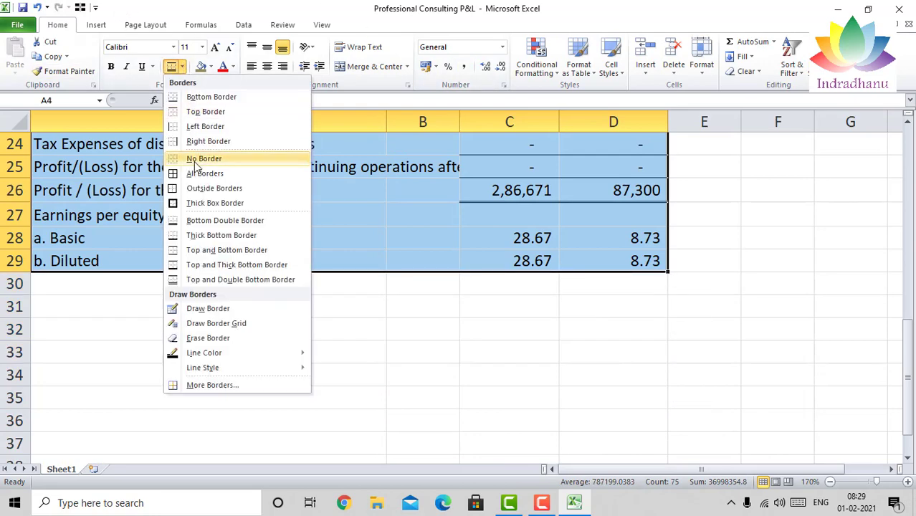
left_click(212, 190)
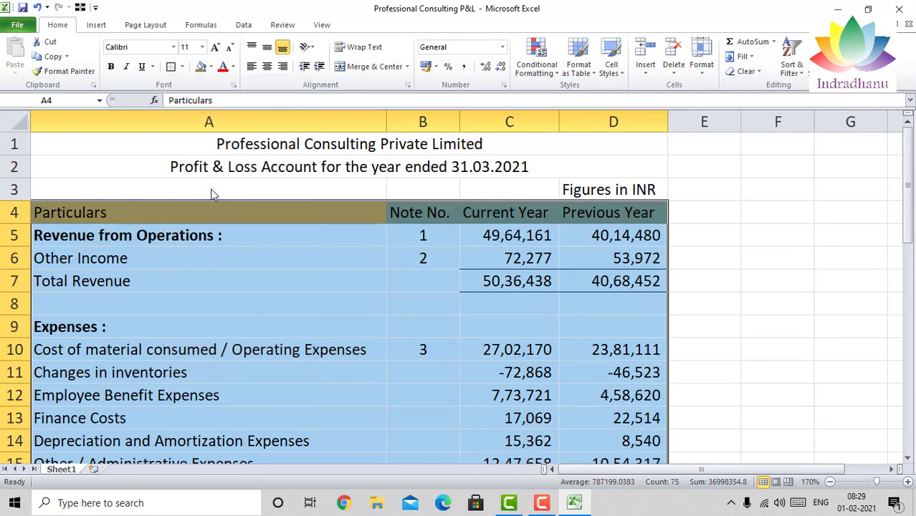
Apply outside borders to the Note No. column, B4:B29
key("Right")
key("shift+Down")
key("shift+Down")
key("shift+Down")
key("shift+Down")
key("shift+Down")
key("shift+Down")
key("shift+Down")
key("shift+Down")
key("shift+Down")
key("shift+Down")
key("shift+Down")
key("shift+Down")
key("shift+Down")
key("shift+Down")
key("shift+Down")
key("shift+Down")
key("shift+Down")
key("shift+Down")
key("shift+Down")
key("shift+Down")
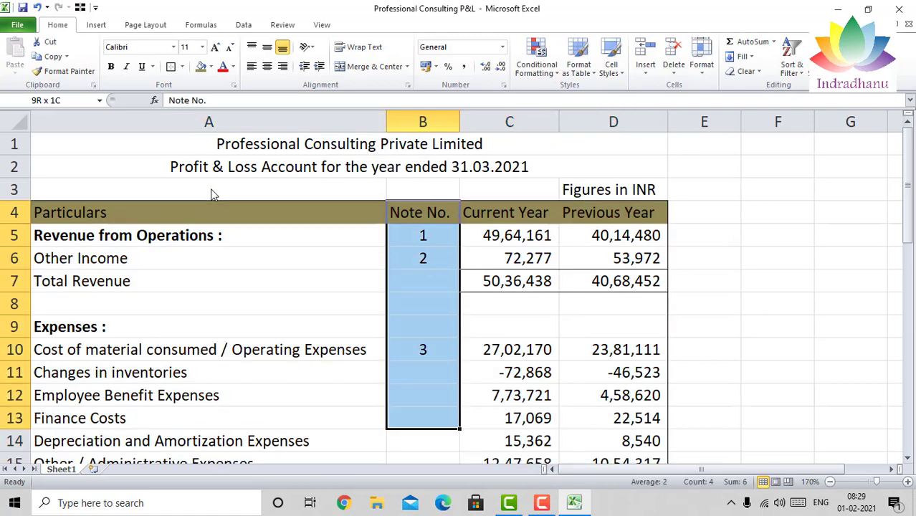
key("shift+Down")
key("shift+Down")
key("shift+Down")
key("shift+Down")
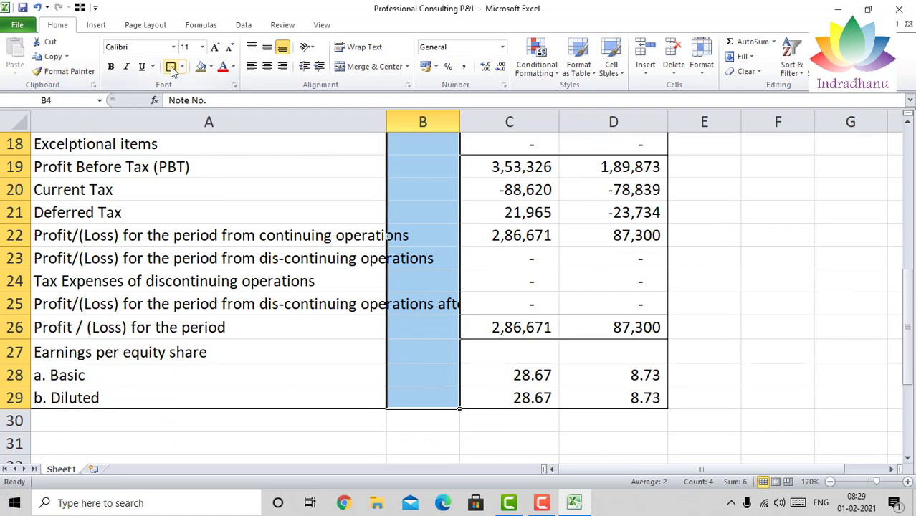
Apply outside borders to the Previous Year column, D4:D29
key("Right")
key("Right")
key("shift+Down")
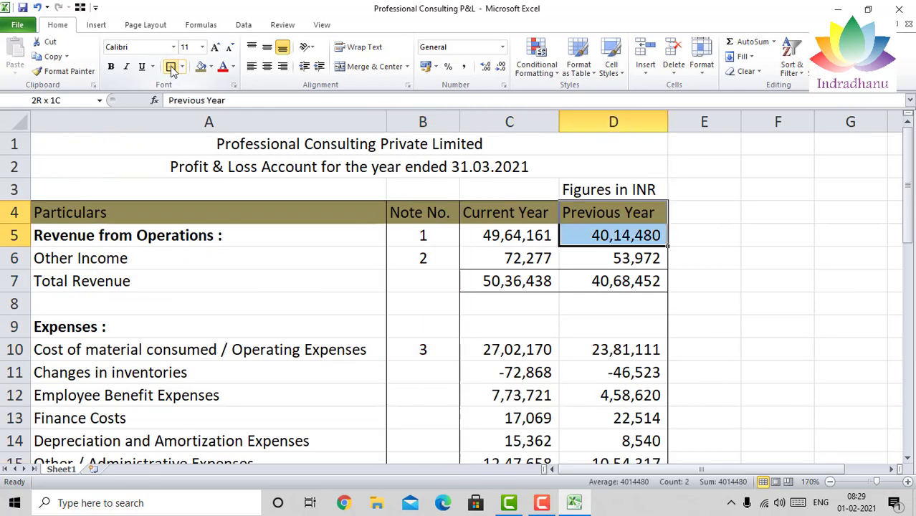
key("shift+Down")
key("shift+Down")
key("shift+Down")
key("shift+Down")
key("shift+Down")
key("shift+Down")
key("shift+Down")
key("shift+Down")
key("shift+Down")
key("shift+Down")
key("shift+Down")
key("shift+Down")
key("shift+Down")
key("shift+Down")
key("shift+Down")
key("shift+Down")
key("shift+Down")
key("shift+Down")
key("shift+Down")
key("shift+Down")
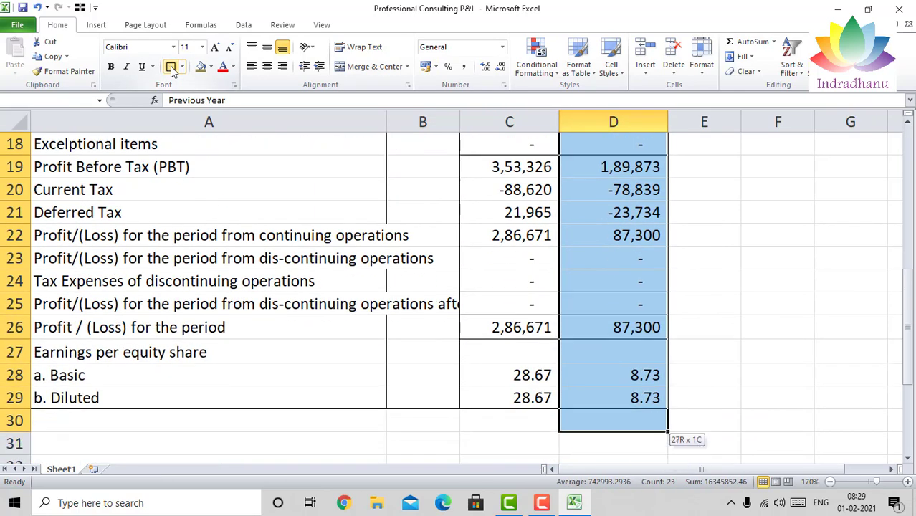
key("shift+Up")
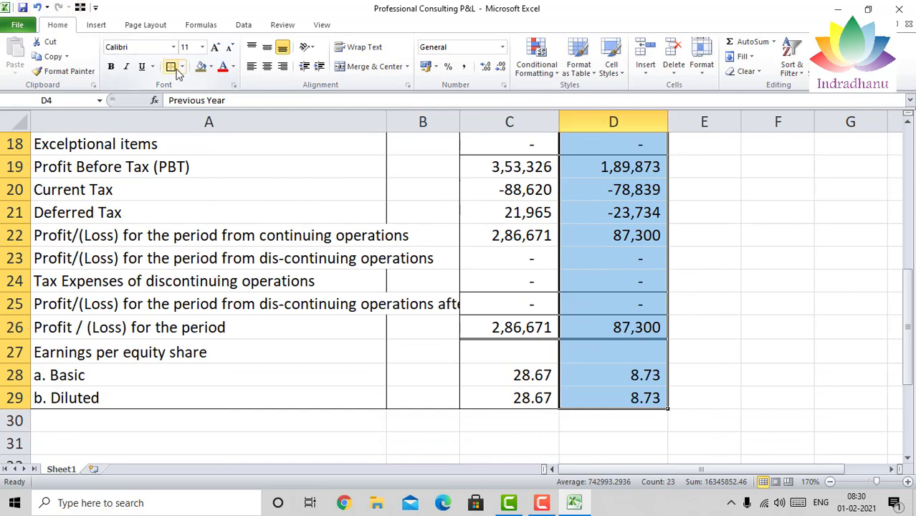
left_click(173, 67)
Apply outside borders around the header row, A4:D4
key("Right")
key("Left")
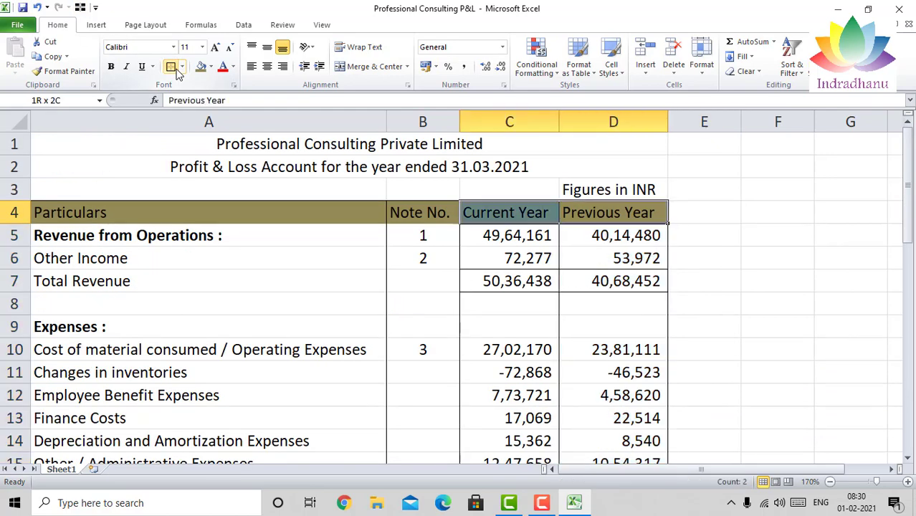
key("shift+Left")
key("shift+Left")
key("shift+Left")
left_click(172, 67)
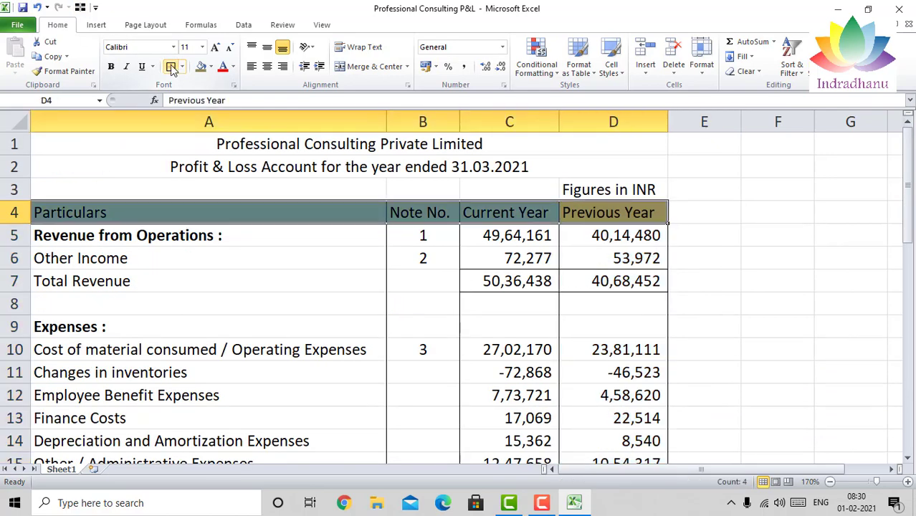
key("Down")
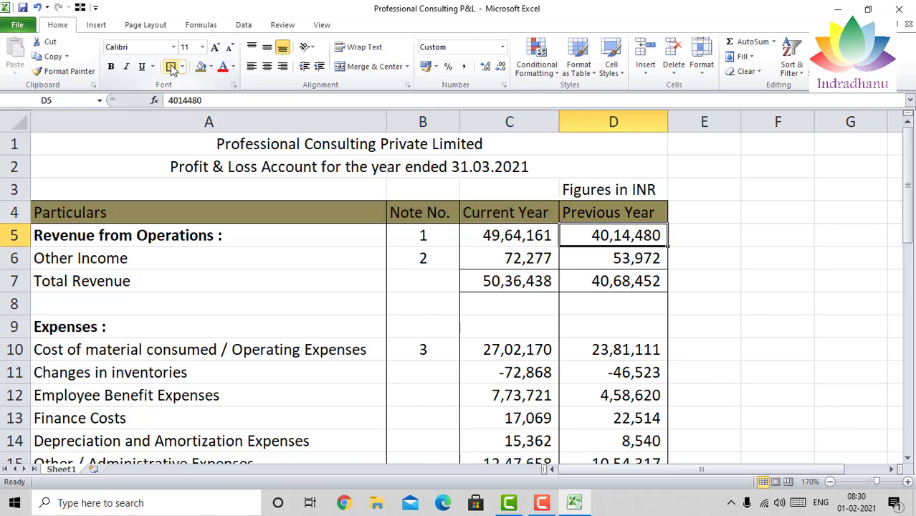
Enter "Additional information - Note 8" in A30, directly below the table
key("Down")
key("Down")
key("Down")
key("Down")
key("Down")
key("Down")
key("Down")
key("Down")
key("Down")
key("Down")
key("Down")
key("Down")
key("Down")
key("Down")
key("Down")
key("Down")
key("Down")
key("Down")
key("Down")
key("Down")
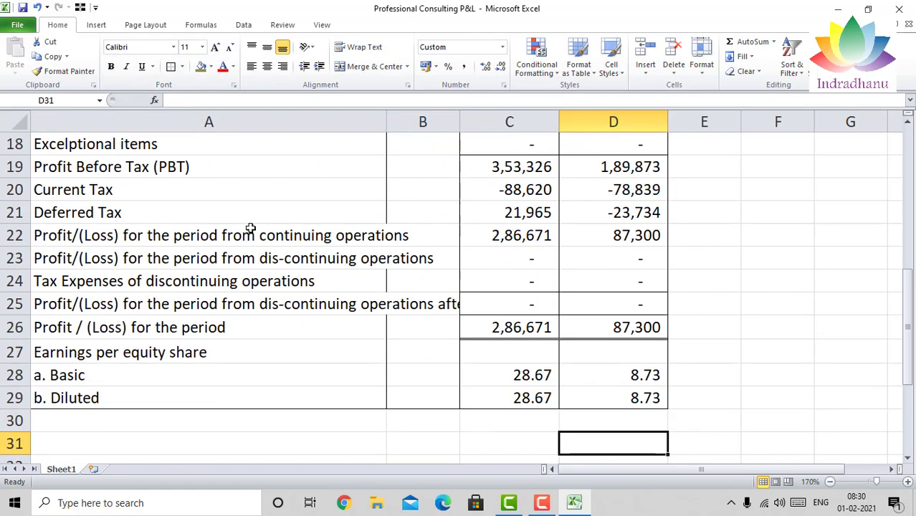
key("Down")
key("Down")
key("Down")
key("Down")
key("Down")
key("Down")
key("Down")
key("Down")
key("Down")
key("Up")
left_click(98, 224)
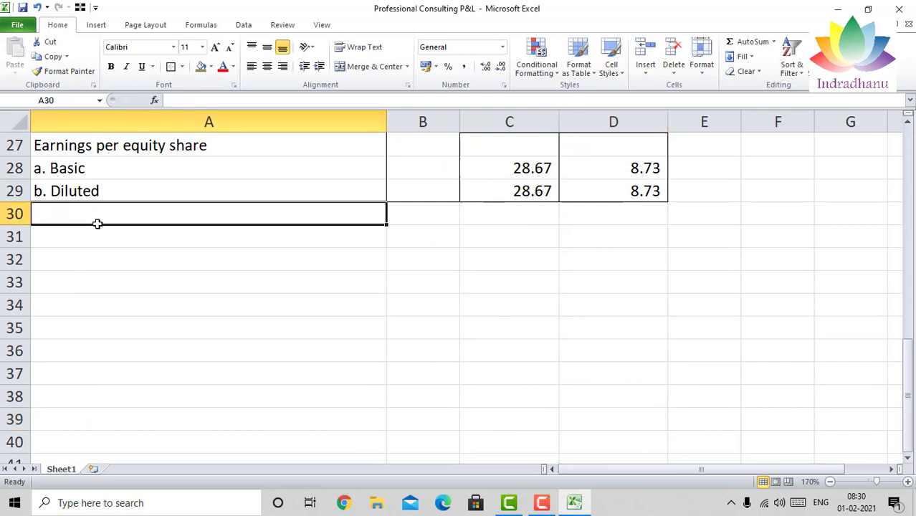
type("A")
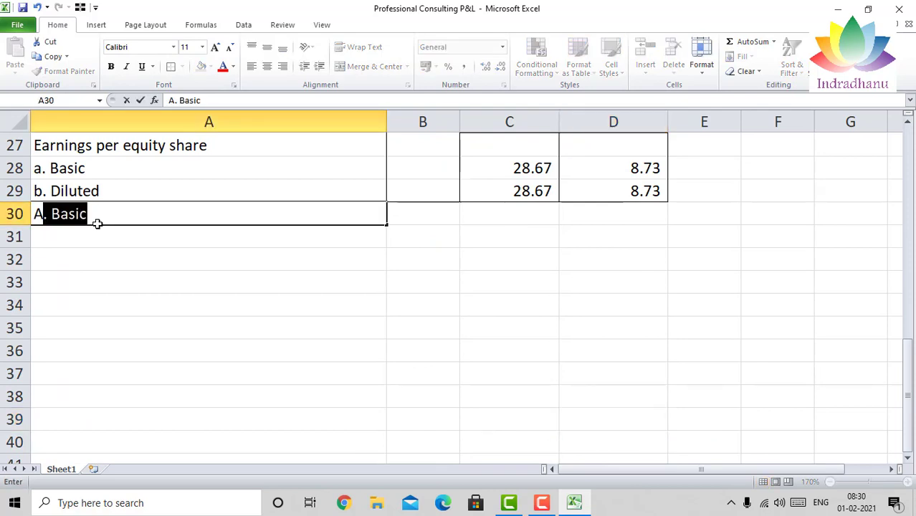
type("dditiona")
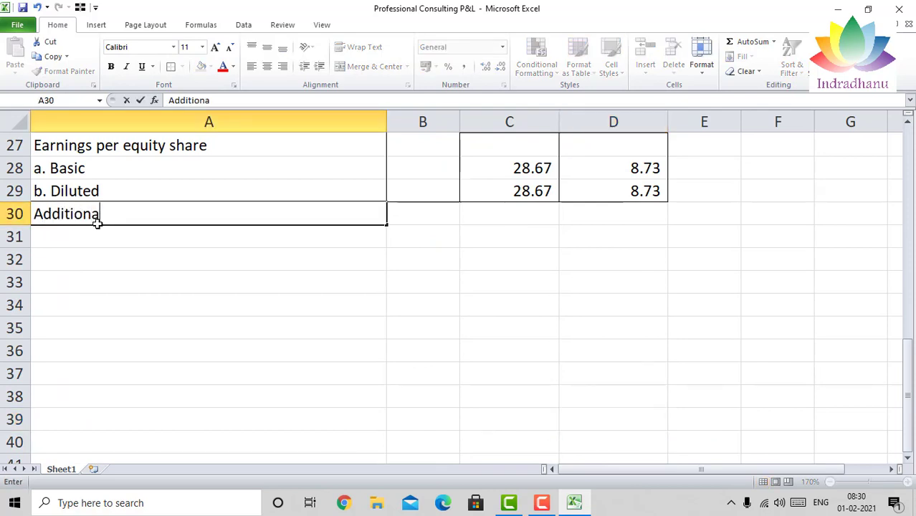
type("l inform")
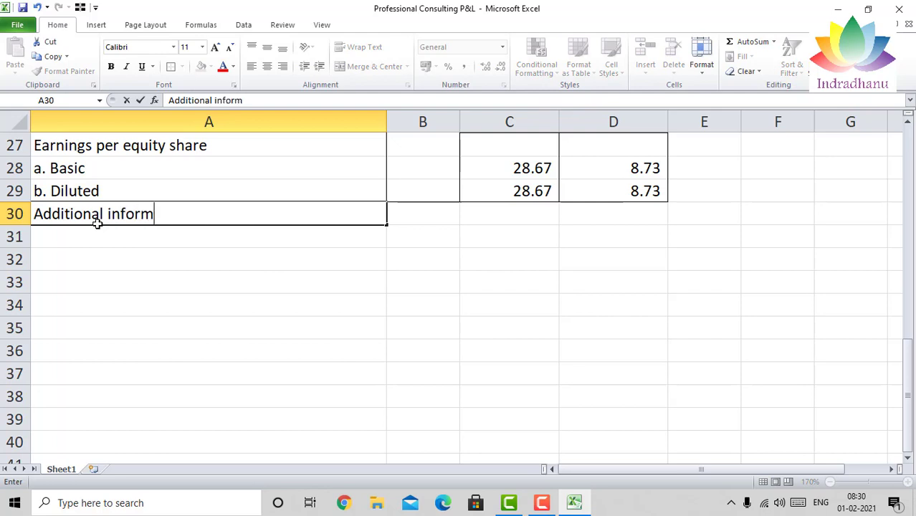
type("ation - ")
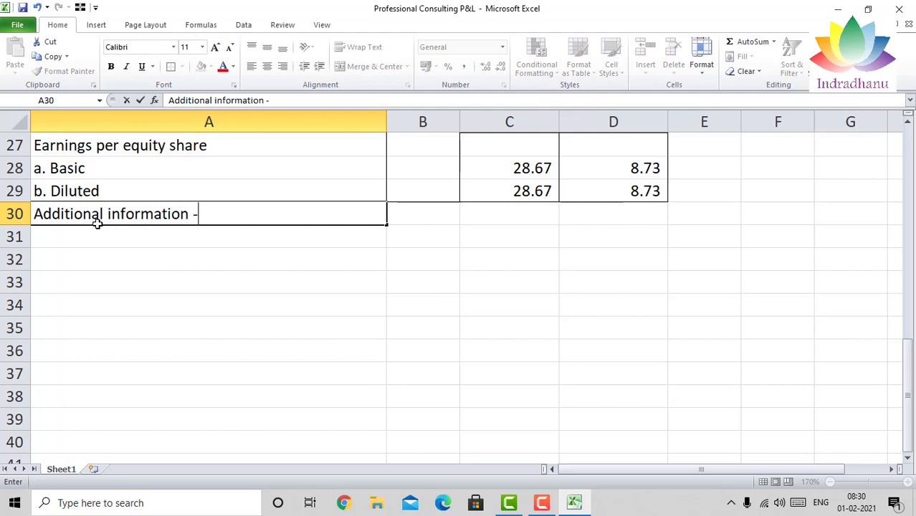
type("Note 8")
key("Return")
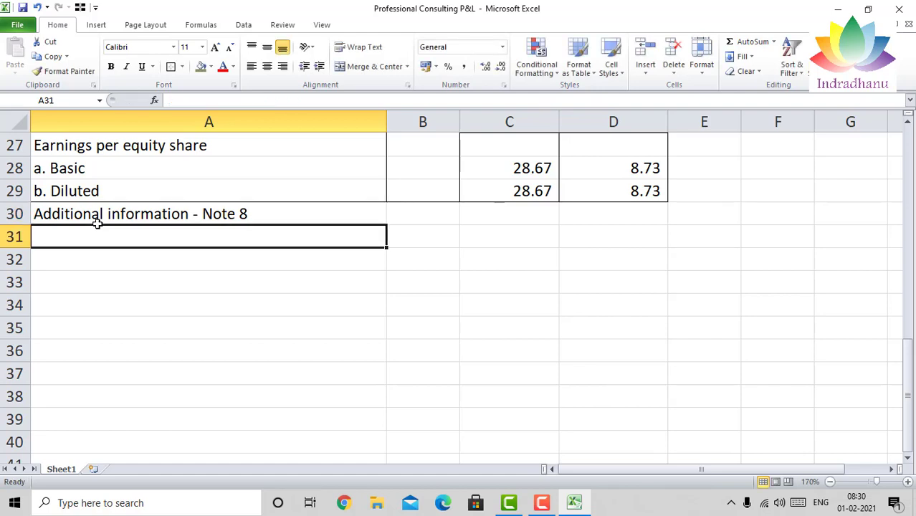
Enter "As per our report of even date" in D30
key("Right")
key("Up")
key("Right")
key("Right")
type("As per our report of even date")
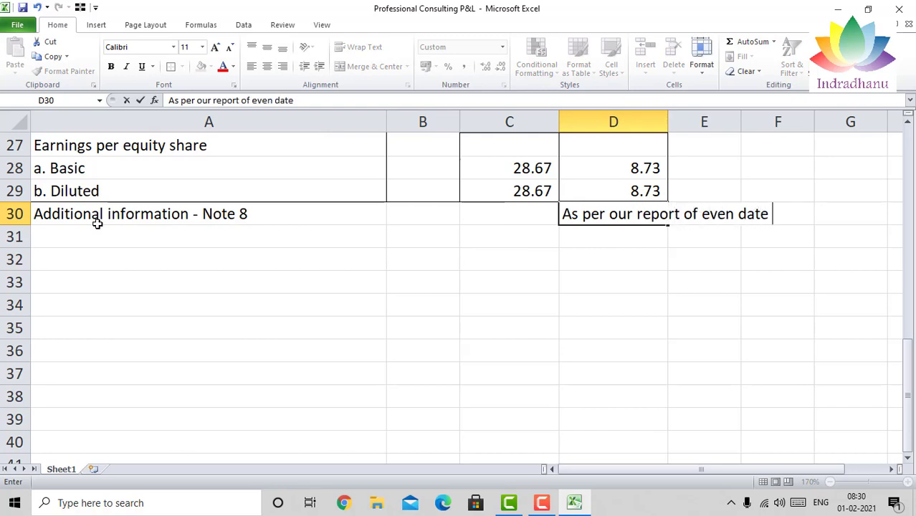
key("Return")
key("Up")
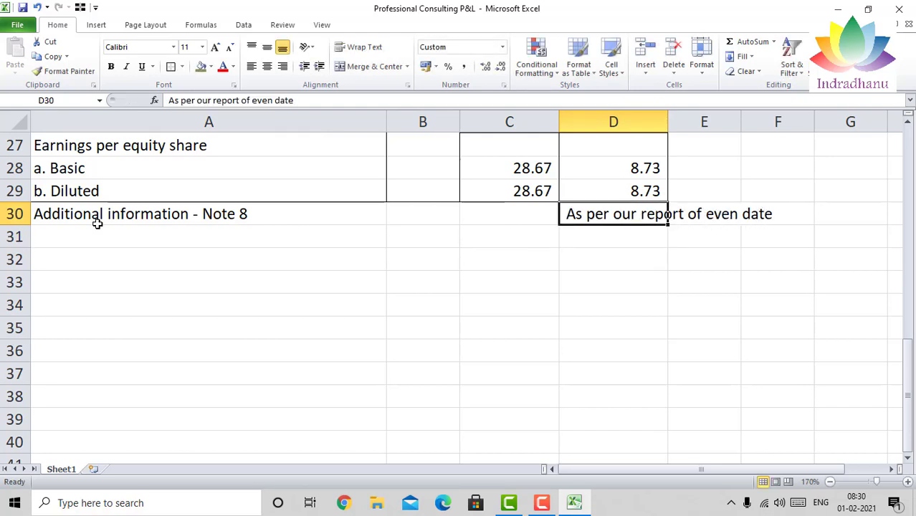
Fill in the auditor's details in D31:D33: "For ASM & Associates", "Chartered Accountants" and the firm registration number prefixed with "FRN :"
key("Down")
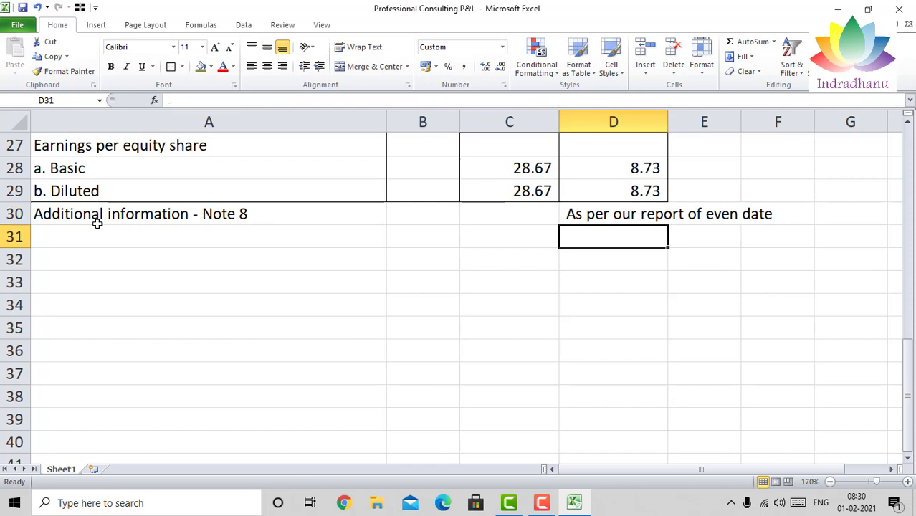
type("For ASM ")
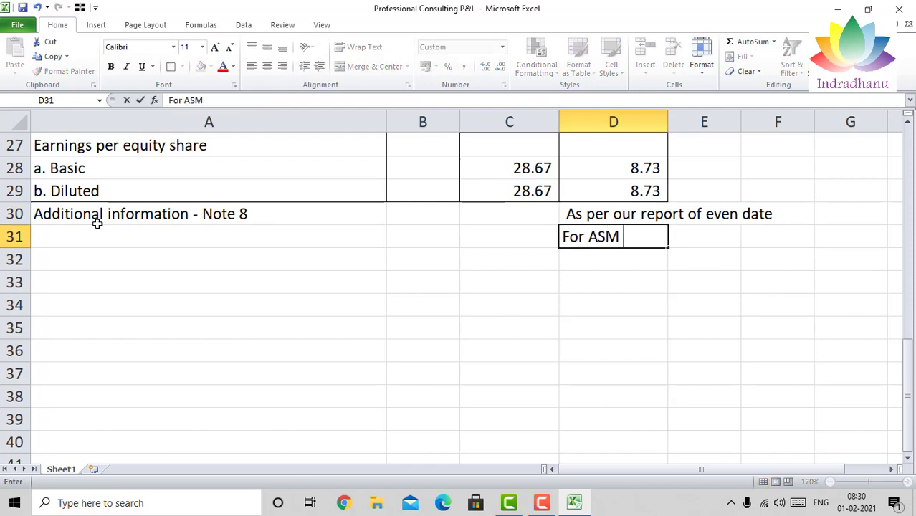
type("& Associates")
key("Return")
type("Chartered Accountants")
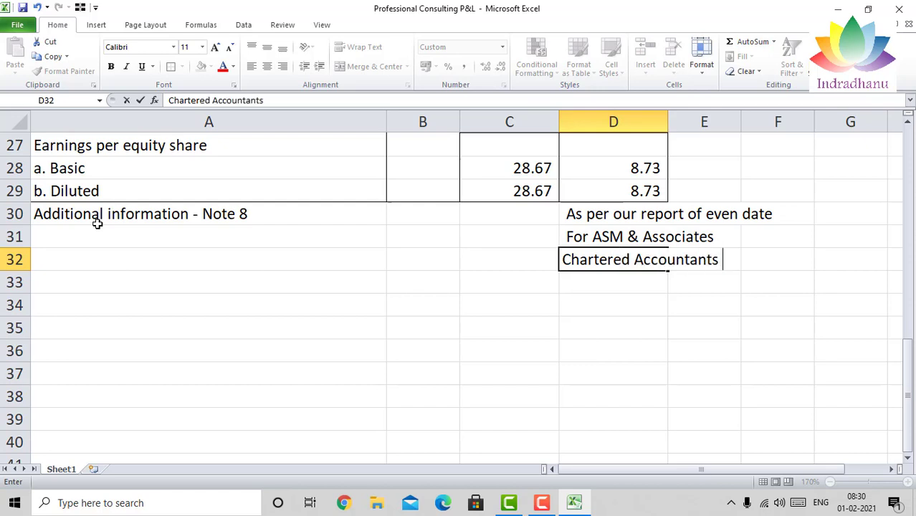
key("Return")
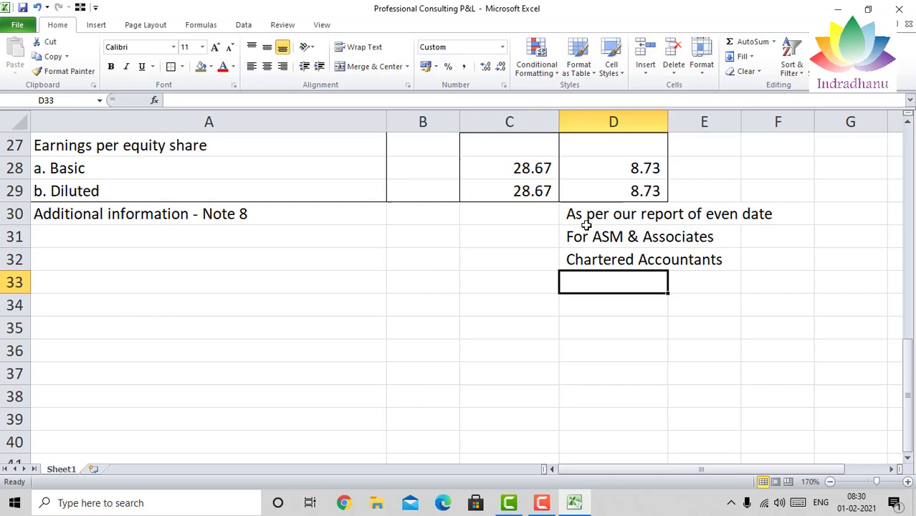
type("FRN : 123456W")
key("Return")
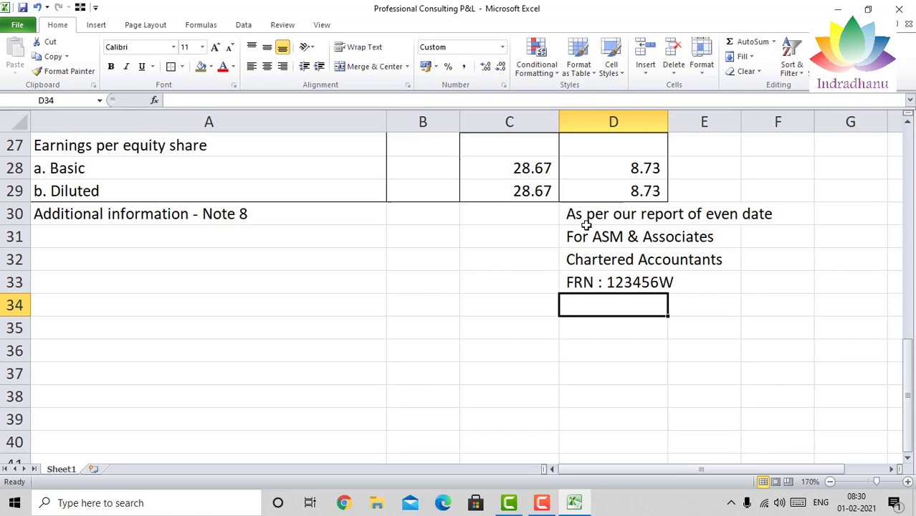
Enter the signing partner's name with the "CA." title in D37, leaving signature space below the firm details
key("Return")
key("Return")
key("Return")
type("CA")
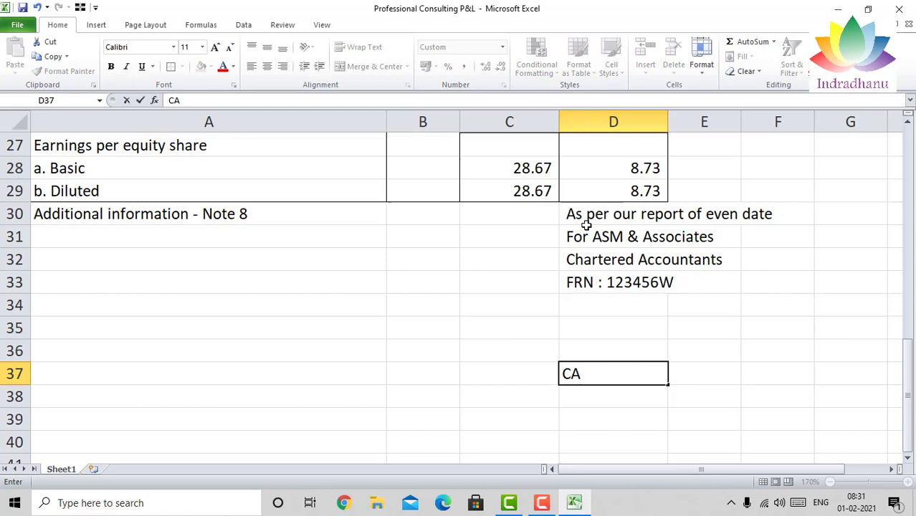
key("BackSpace")
type("A. J. Mehta")
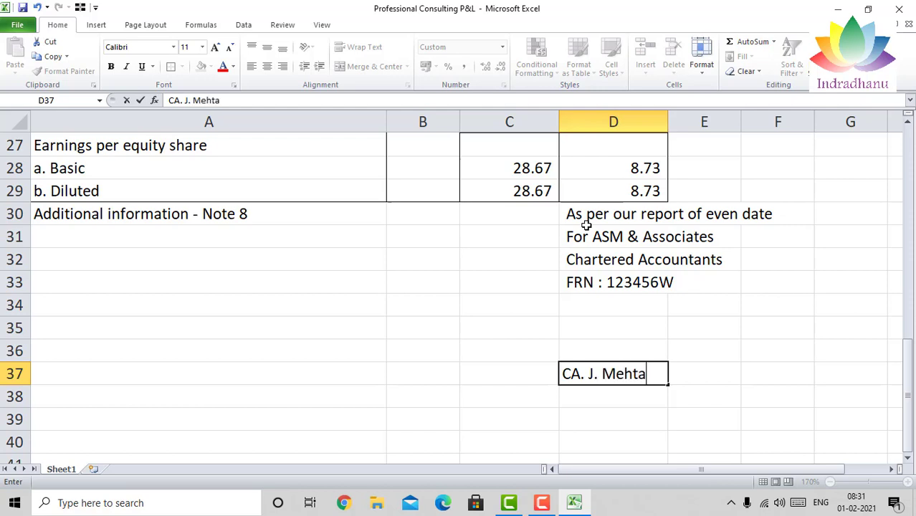
key("Return")
Enter "Partner" in D38 and the partner's membership number prefixed with "Mem. No." in D39
type("Partner")
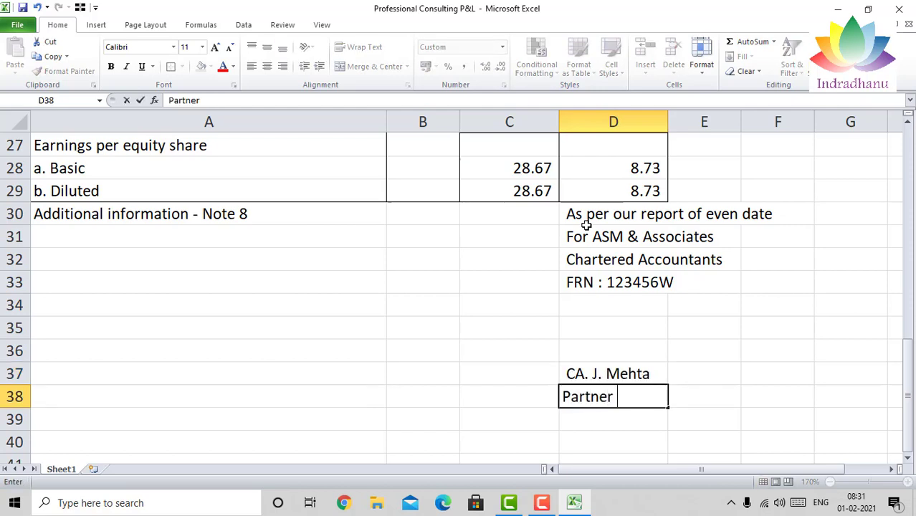
key("Return")
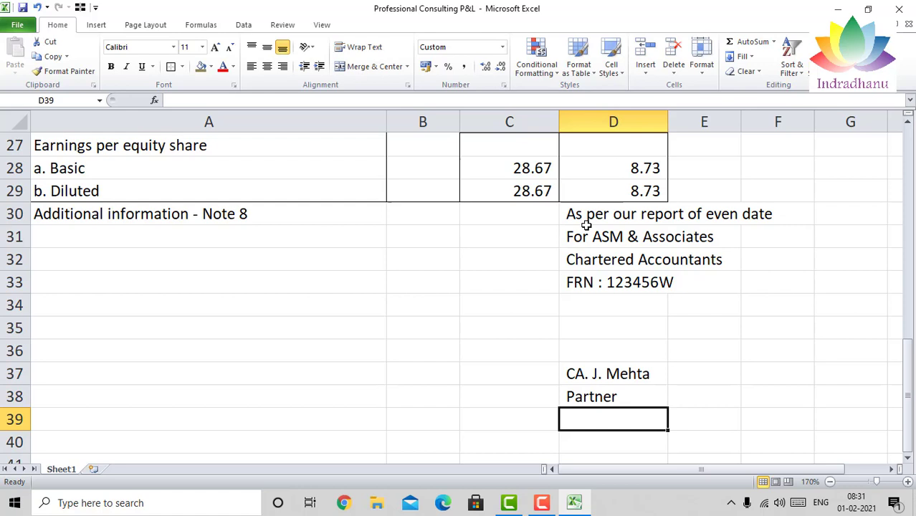
type("Mem.")
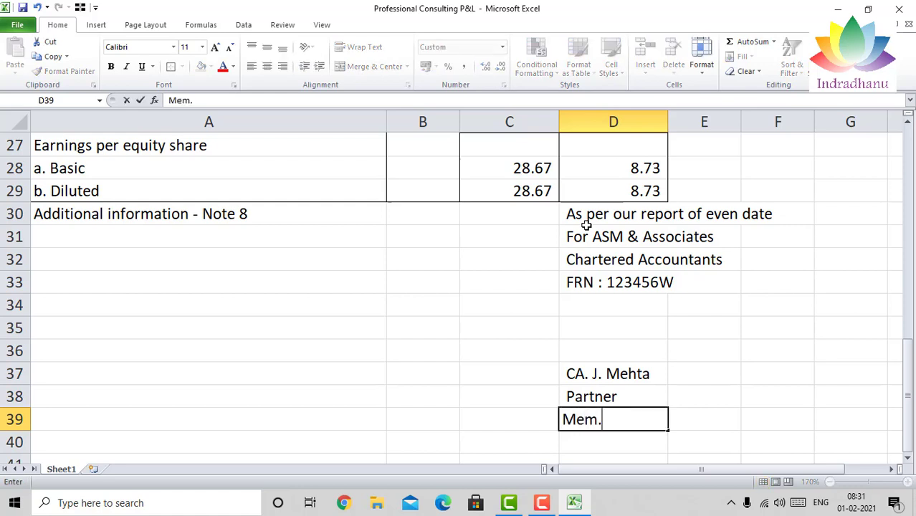
type(" No. 654321")
key("Return")
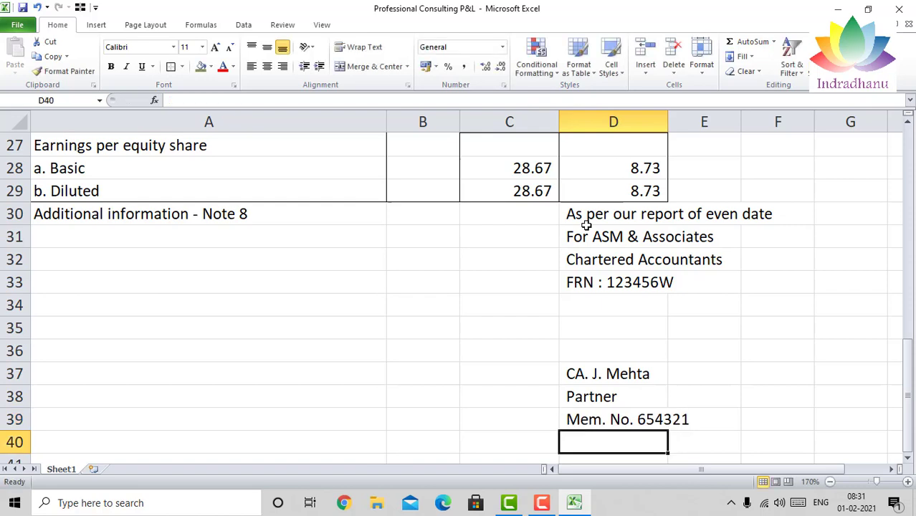
Enter "For Professional Consulting Private Limited" in A31, below the additional information line
key("Left")
key("Left")
key("Left")
key("Up")
key("Up")
key("Up")
key("Up")
key("Up")
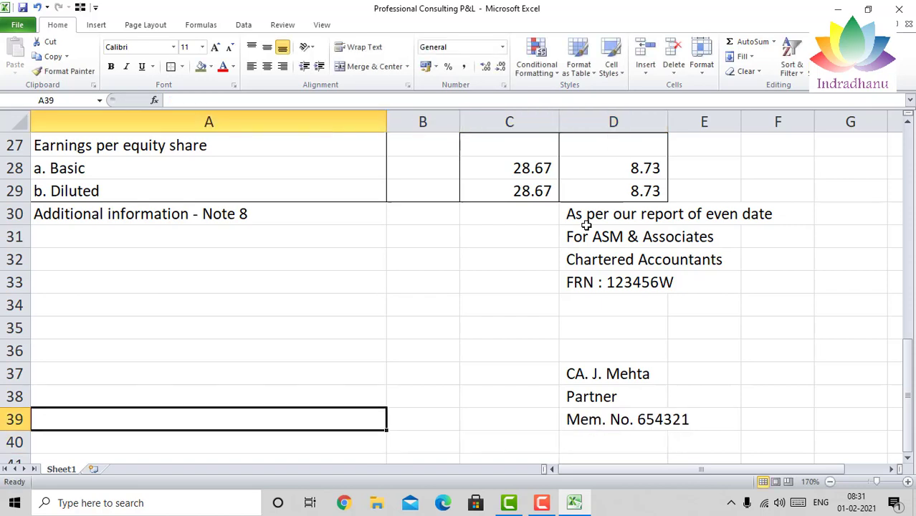
key("Up")
key("Up")
key("Up")
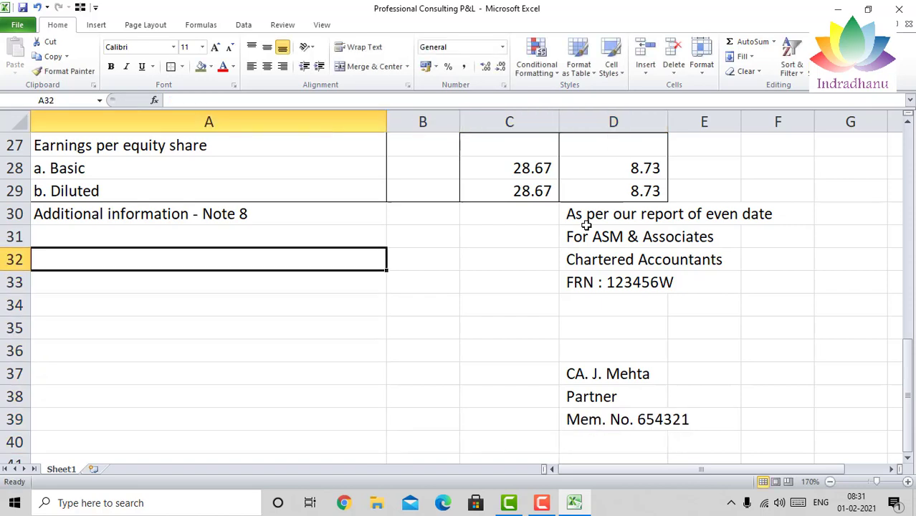
key("Up")
type("For Profes")
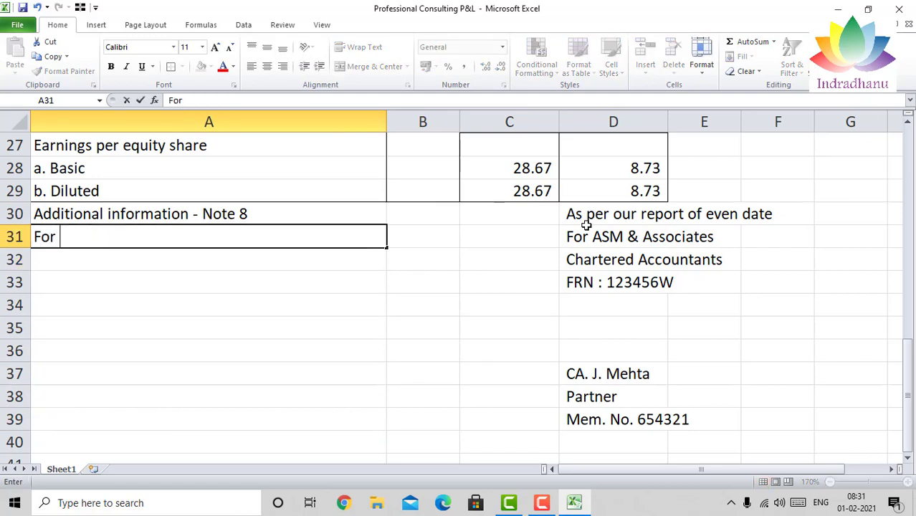
type("al")
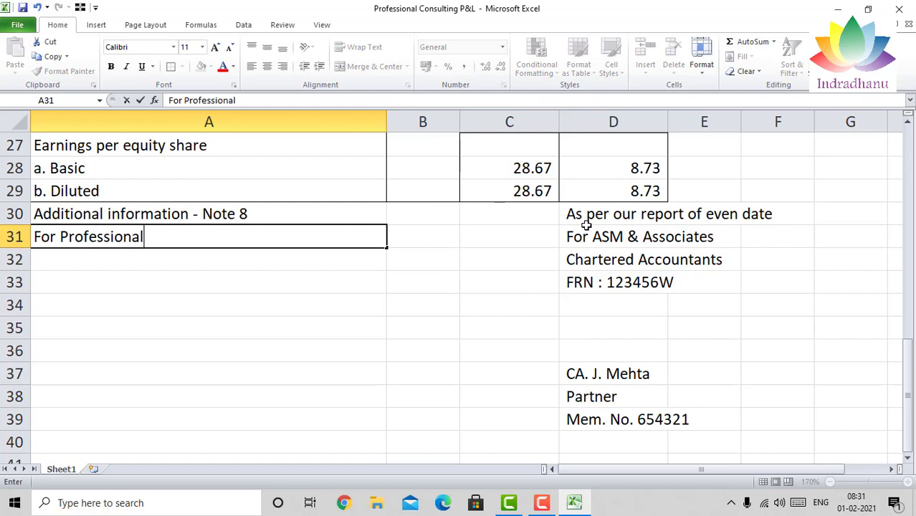
type(" Consulting Pv")
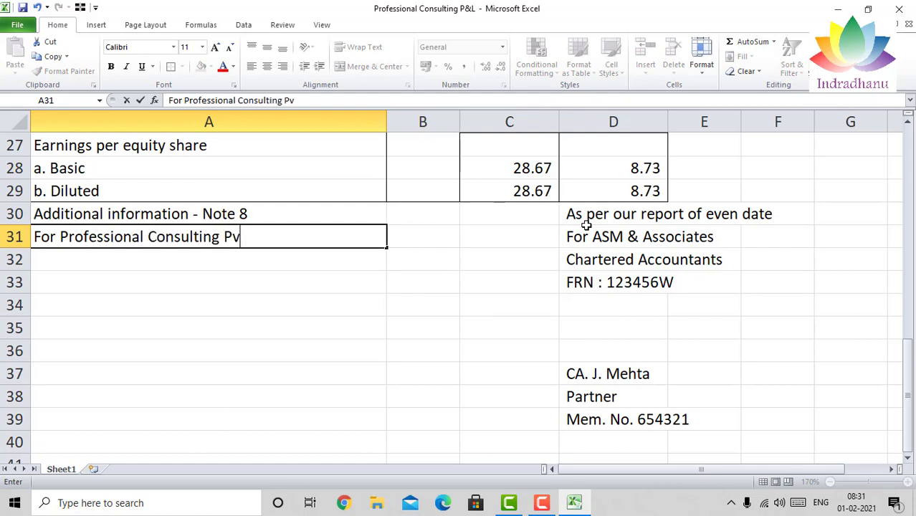
key("BackSpace")
type("rivate ")
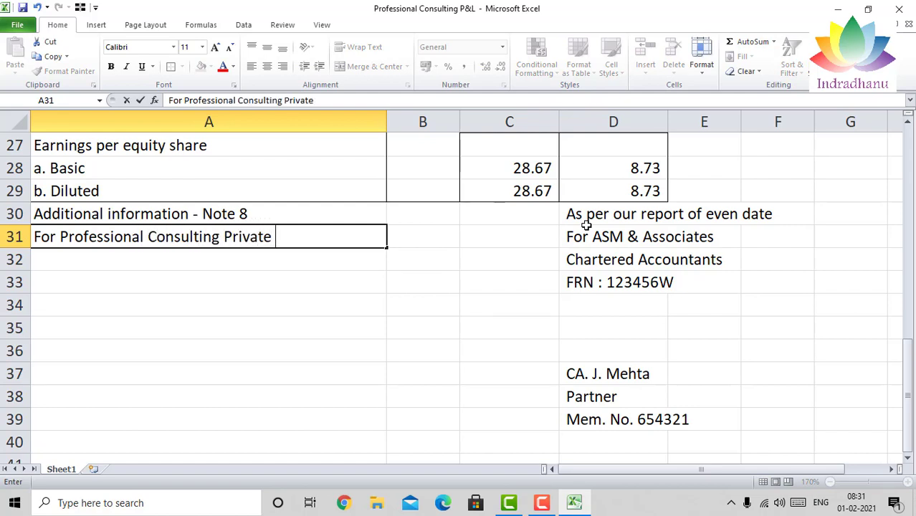
type("Limited")
key("Return")
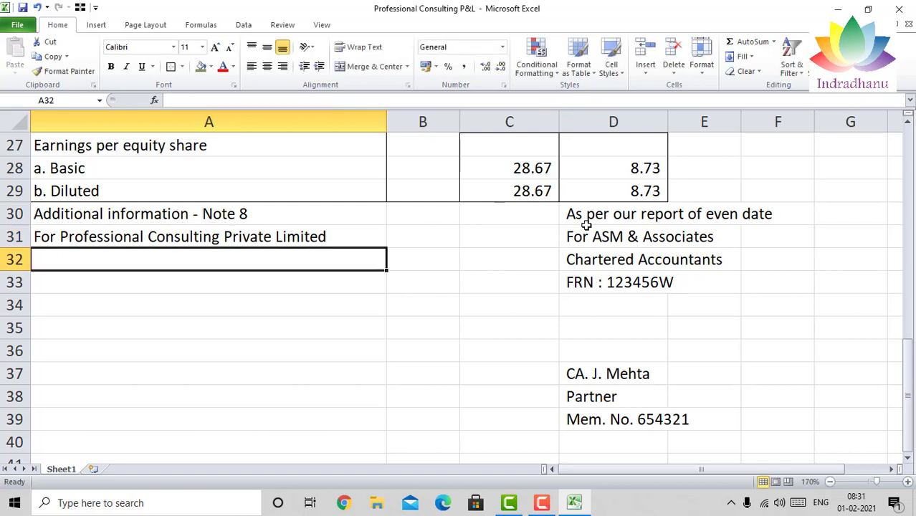
Enter two "Director" signature labels in A37, separated by a wide gap of spaces
key("Down")
key("Down")
key("Down")
key("Down")
key("Down")
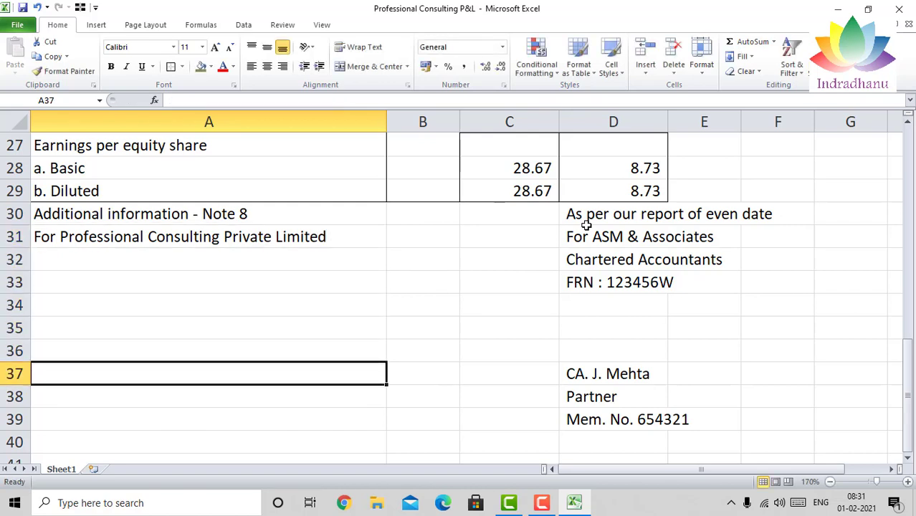
type("Director ")
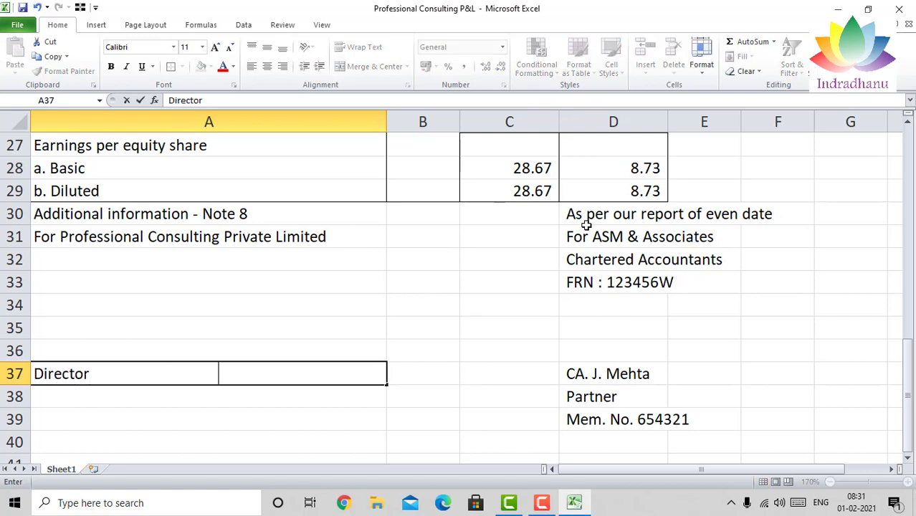
type("                                           Director")
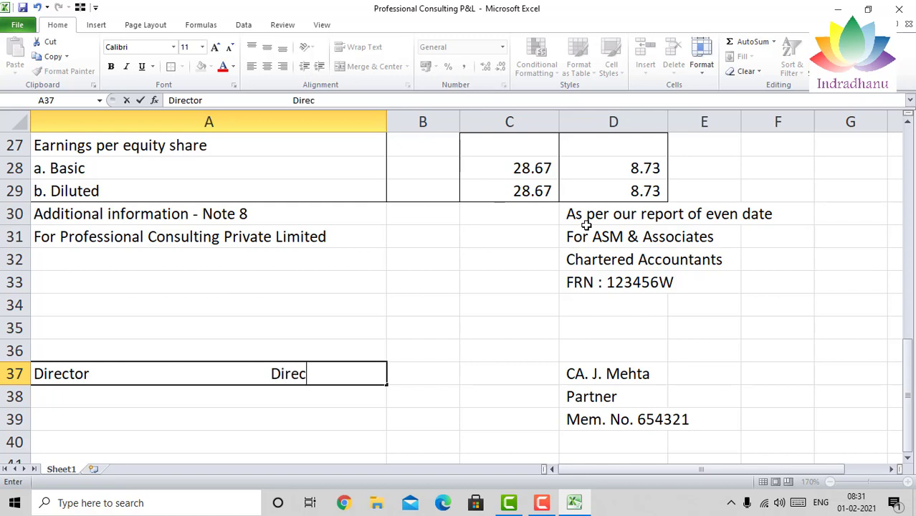
key("Return")
Enter "Date :" in A38 and "Place :" in A39, below the director labels
key("Return")
key("Return")
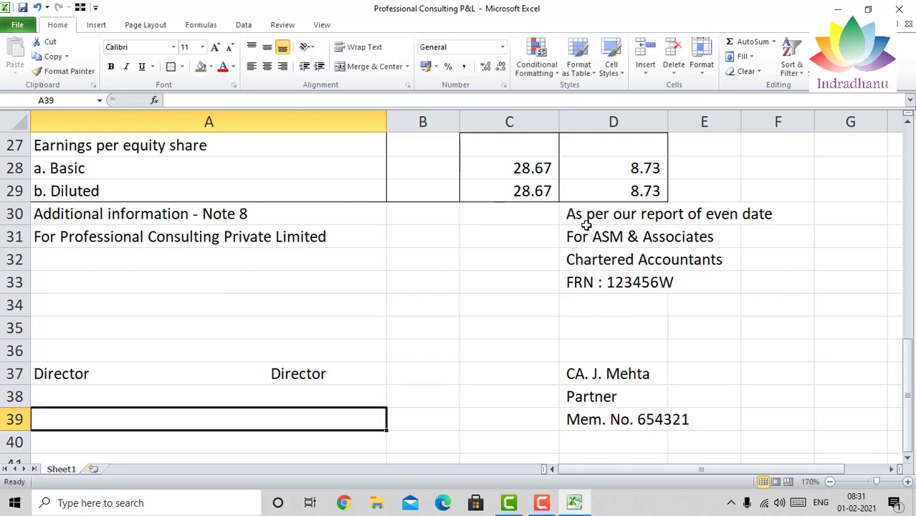
key("Up")
key("Up")
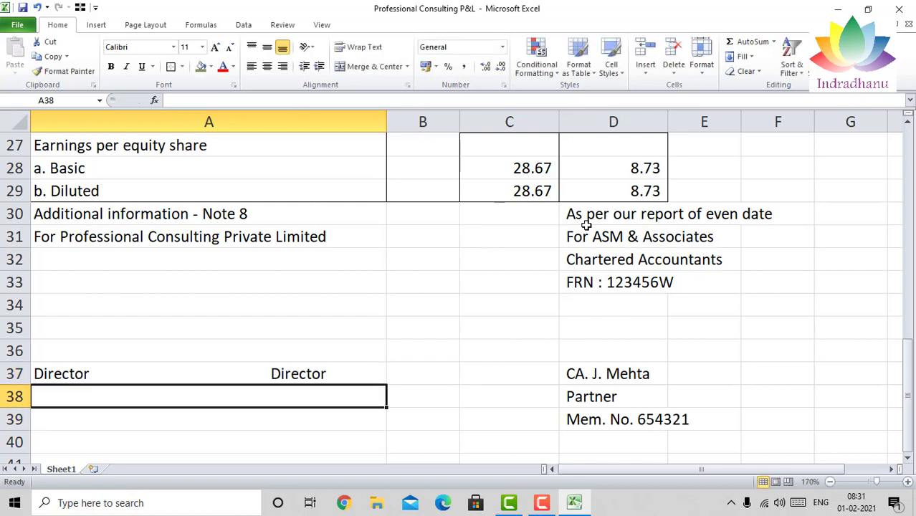
type("Date :")
key("Return")
type("Place :")
key("Return")
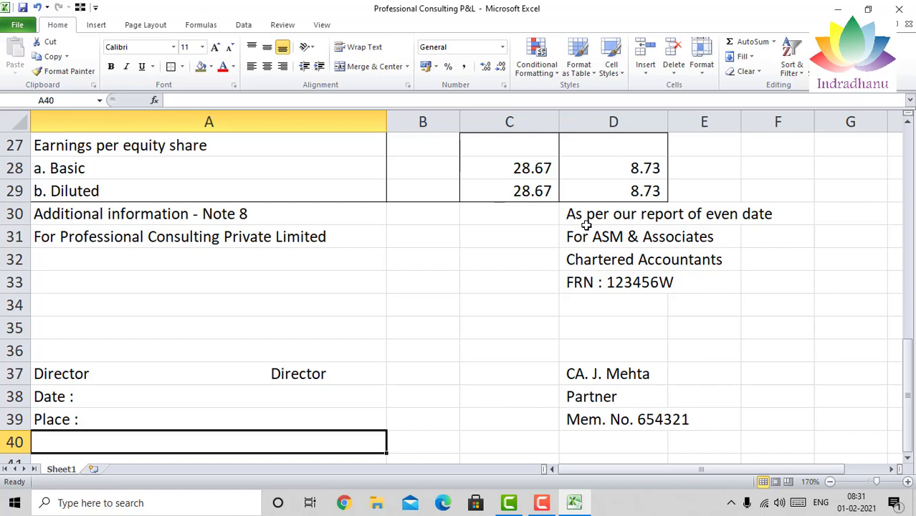
Right-align the auditor's sign-off block in D30:D39
key("Up")
key("Up")
key("Up")
key("Up")
key("Right")
key("Right")
key("Right")
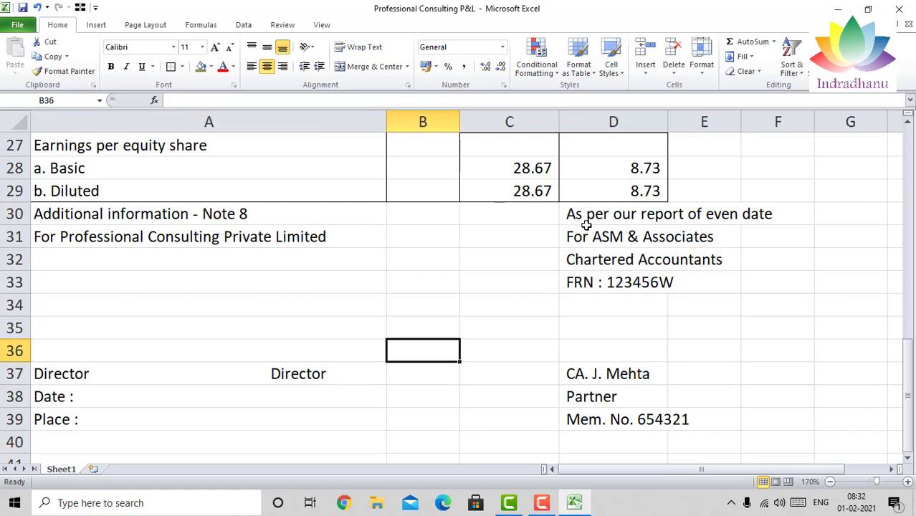
key("Up")
key("Up")
key("Up")
key("Up")
key("Up")
key("Up")
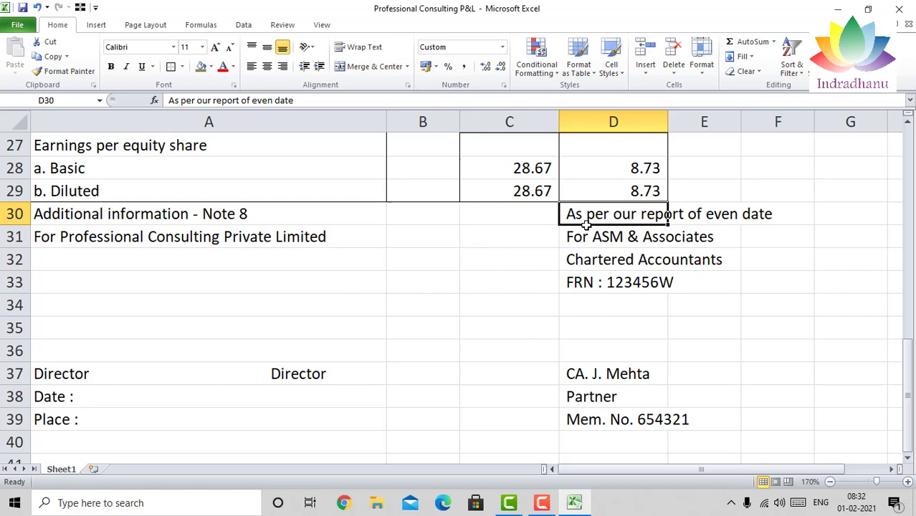
key("shift+Down")
key("shift+Down")
key("shift+Down")
key("shift+Down")
key("shift+Down")
key("shift+Down")
key("shift+Down")
key("shift+Down")
key("shift+Down")
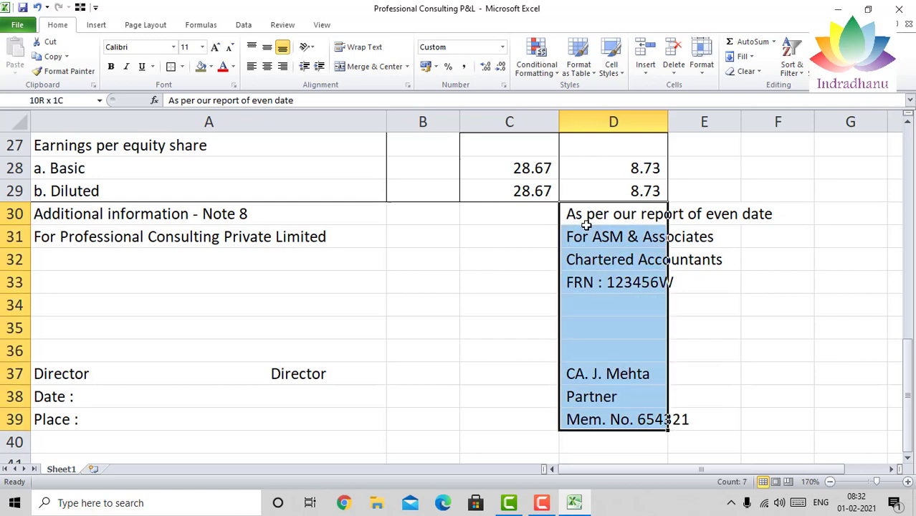
left_click(283, 66)
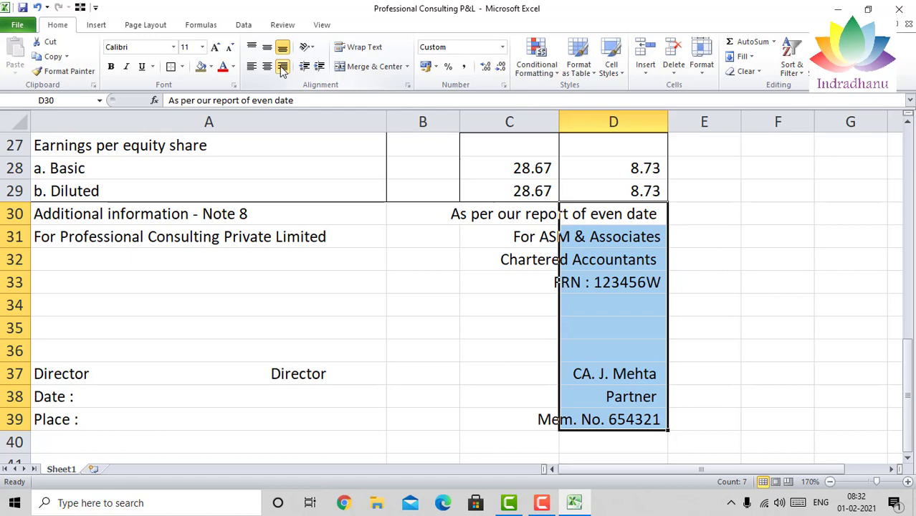
Return to the start of the statement and open its print preview
key("Page_Up")
key("Page_Up")
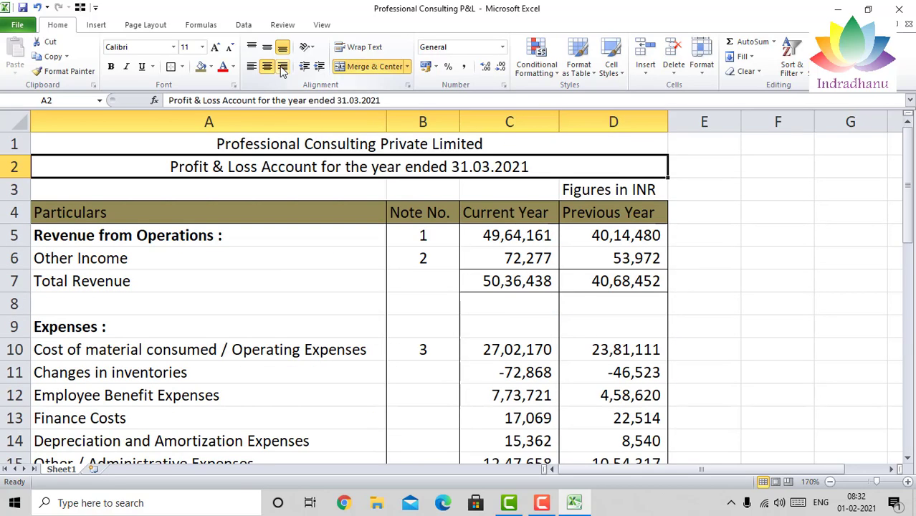
left_click(18, 25)
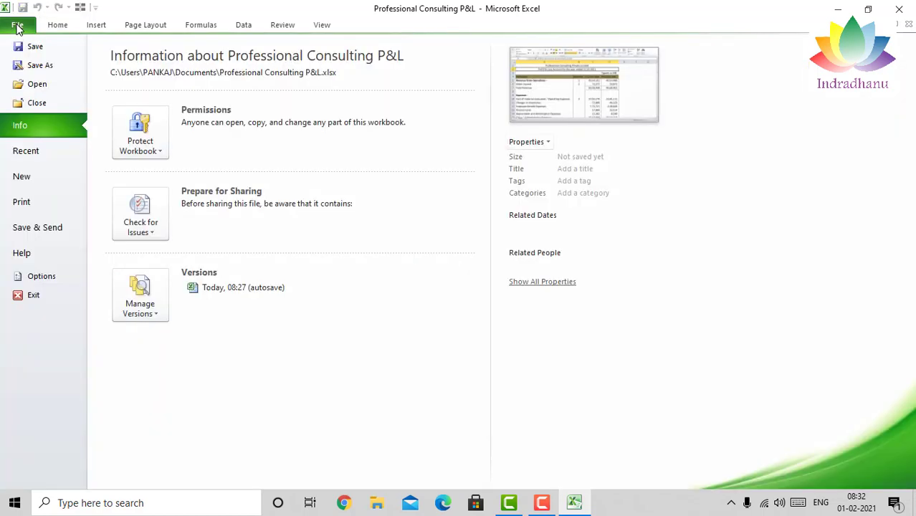
left_click(34, 197)
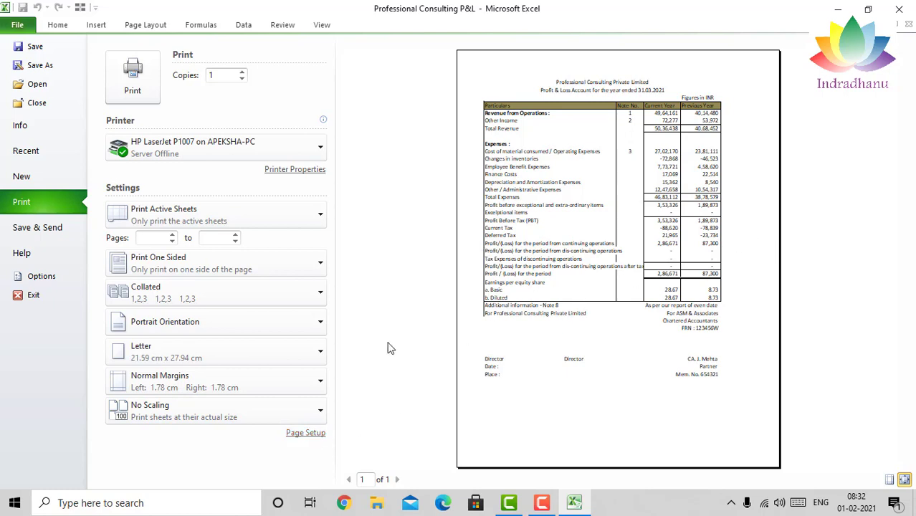
Centre the printout horizontally on the page and set the right, top and bottom margins to 1 cm
left_click(307, 433)
left_click(453, 31)
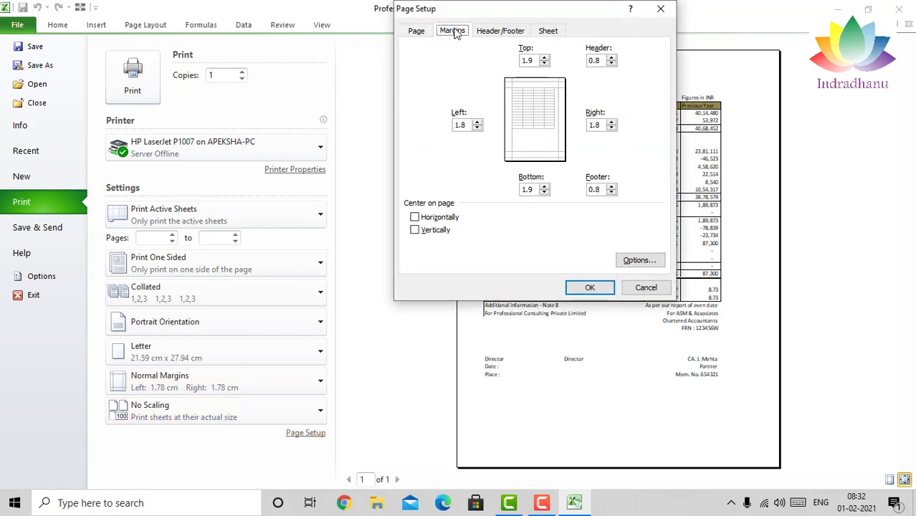
left_click(416, 218)
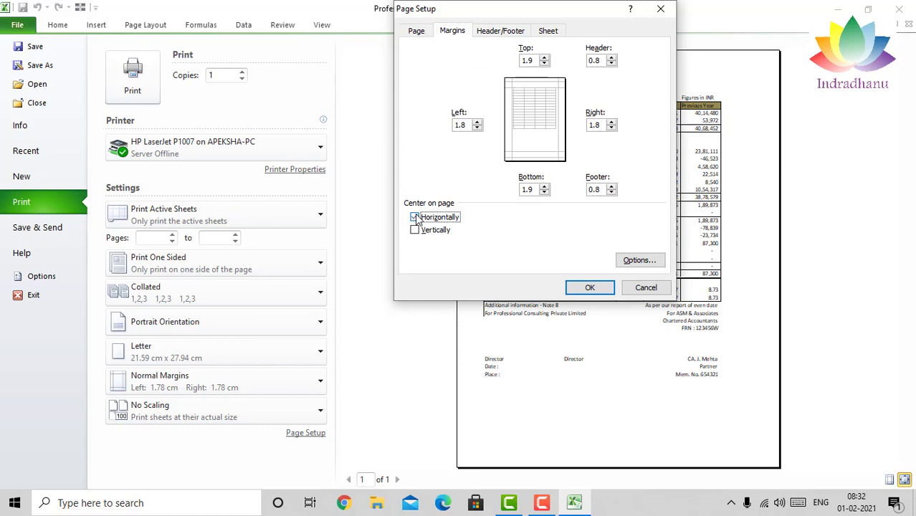
left_click(600, 125)
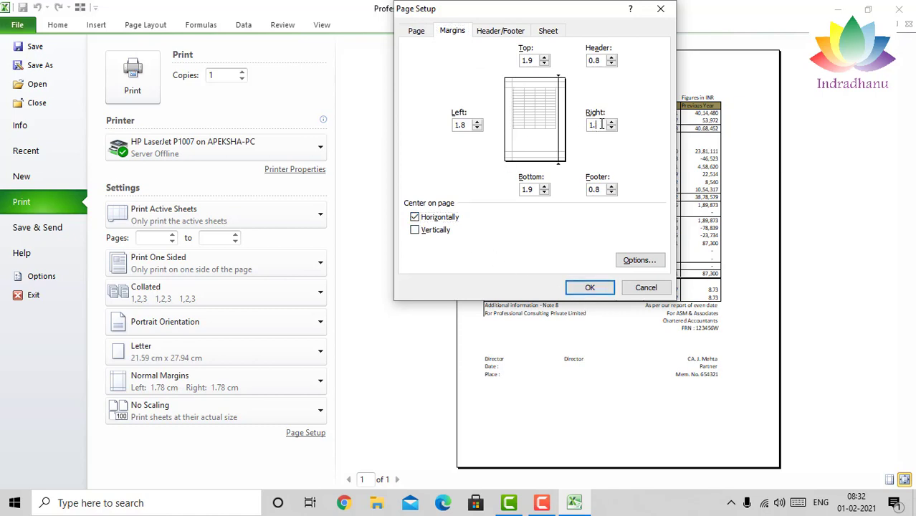
left_click(535, 61)
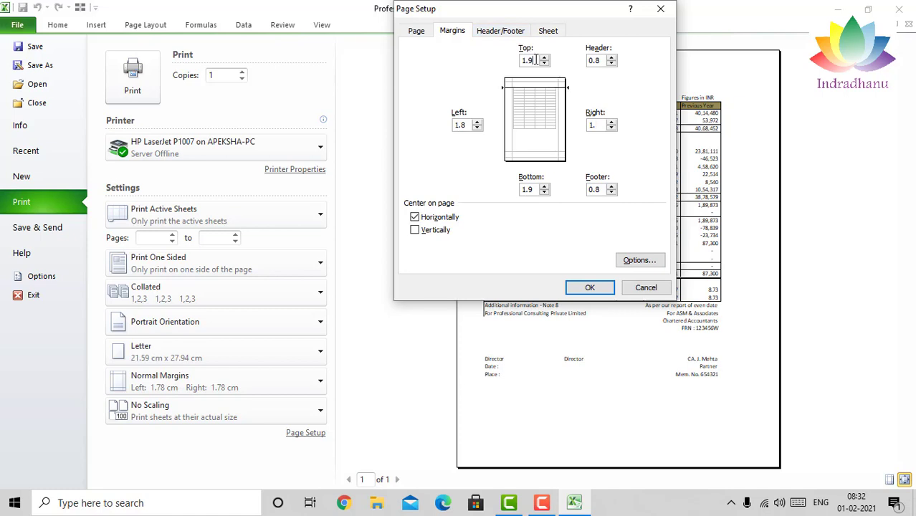
left_click(534, 190)
left_click(592, 287)
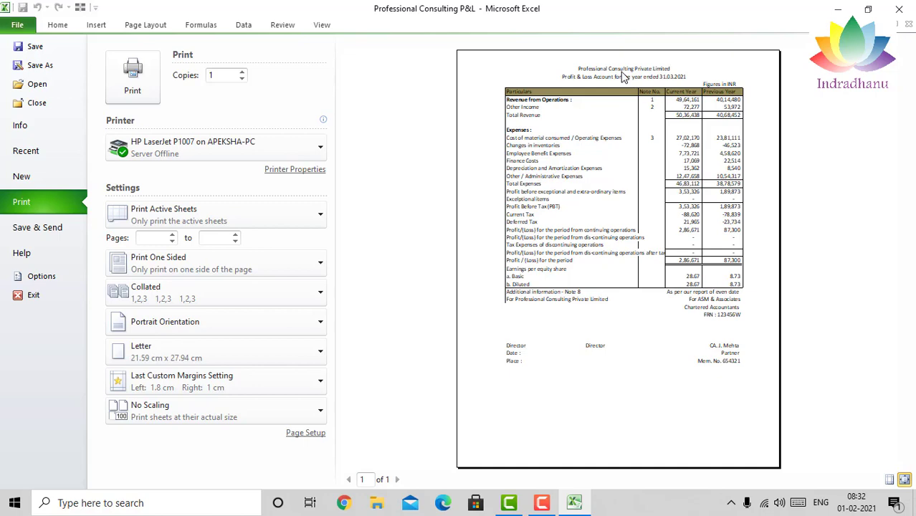
Set the page's top margin to 1.5 cm and return to the worksheet
left_click(305, 433)
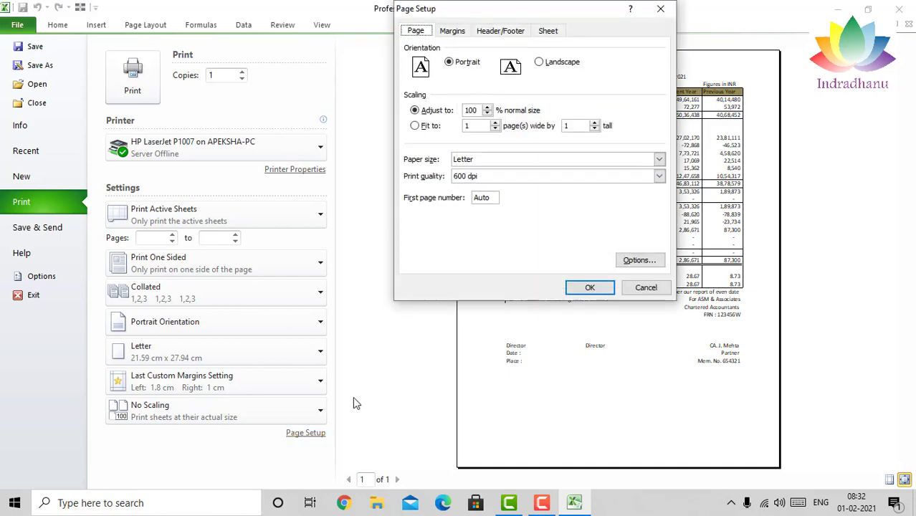
left_click(453, 31)
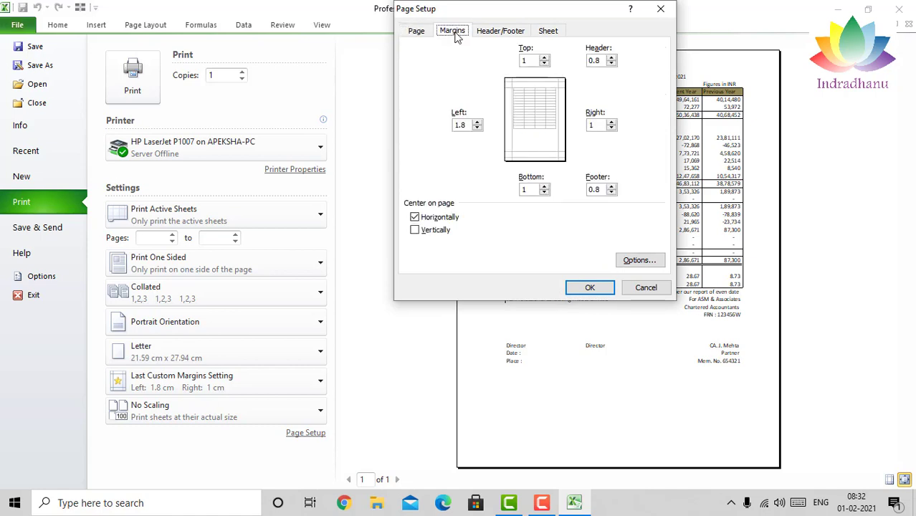
left_click(531, 60)
type(".5")
key("Return")
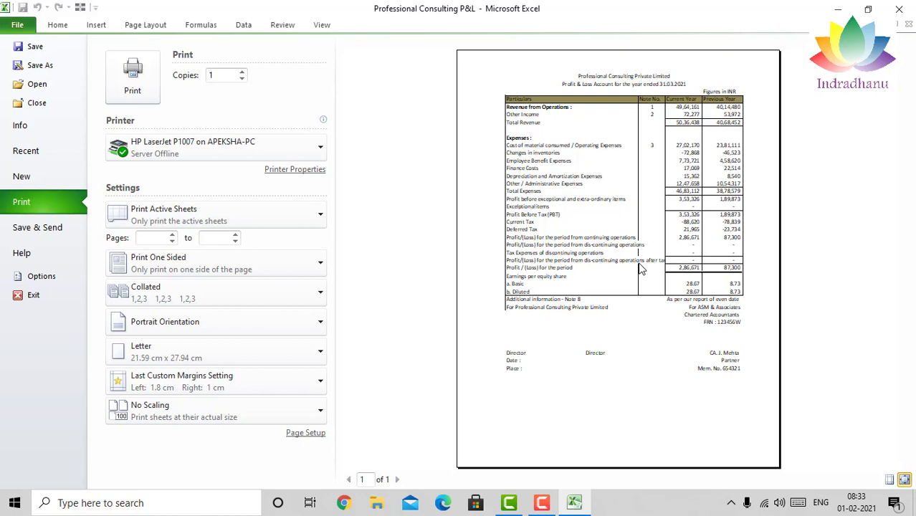
key("Escape")
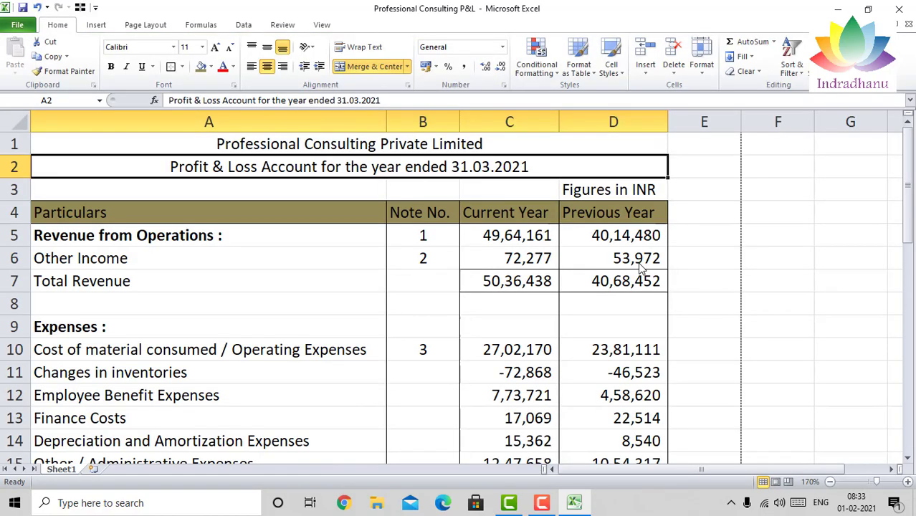
Make the company name heading in A1 bold and give it a light orange fill
key("Down")
key("Down")
key("ctrl+Home")
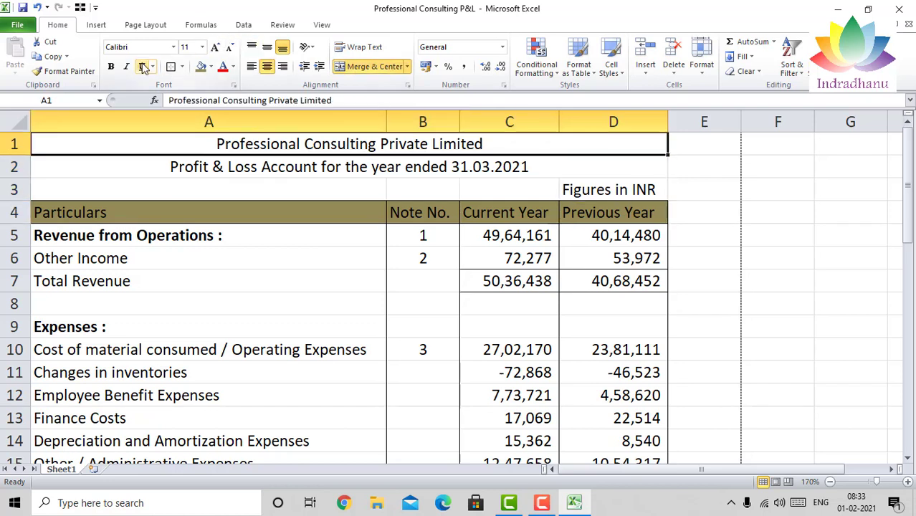
left_click(111, 67)
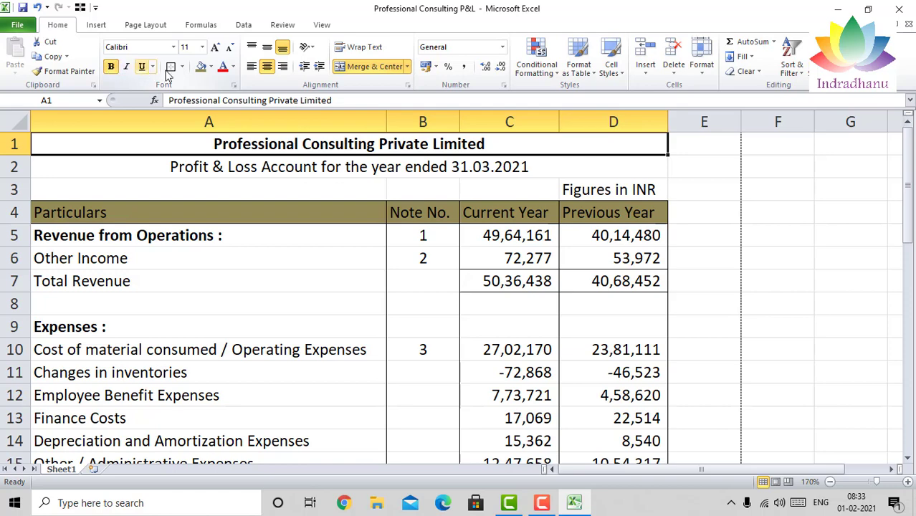
left_click(211, 67)
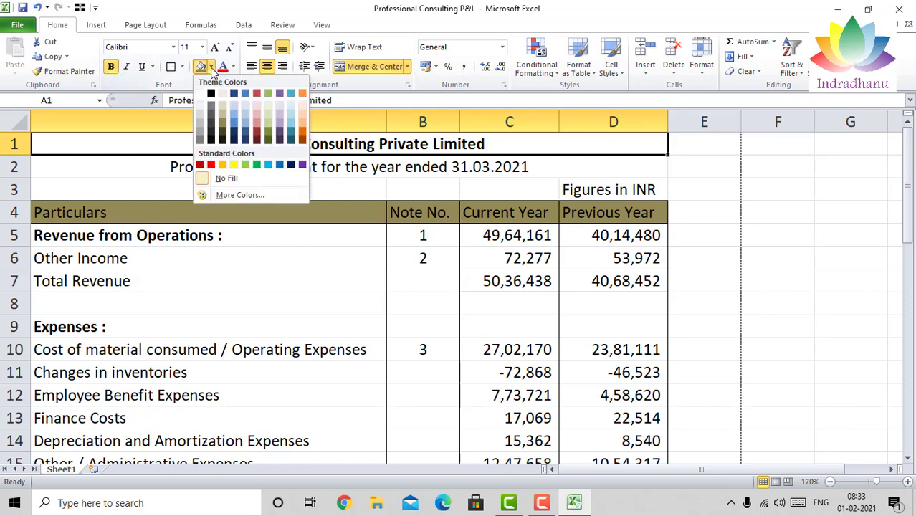
left_click(303, 124)
Wrap the text of the continuing and dis-continuing operations profit labels in A22:A23
key("Down")
key("Down")
key("Down")
key("Down")
key("Down")
key("Down")
key("Down")
key("Down")
key("Down")
key("Down")
key("Down")
key("Down")
key("Down")
key("Down")
key("Down")
key("Down")
key("Down")
key("Down")
key("Down")
key("Down")
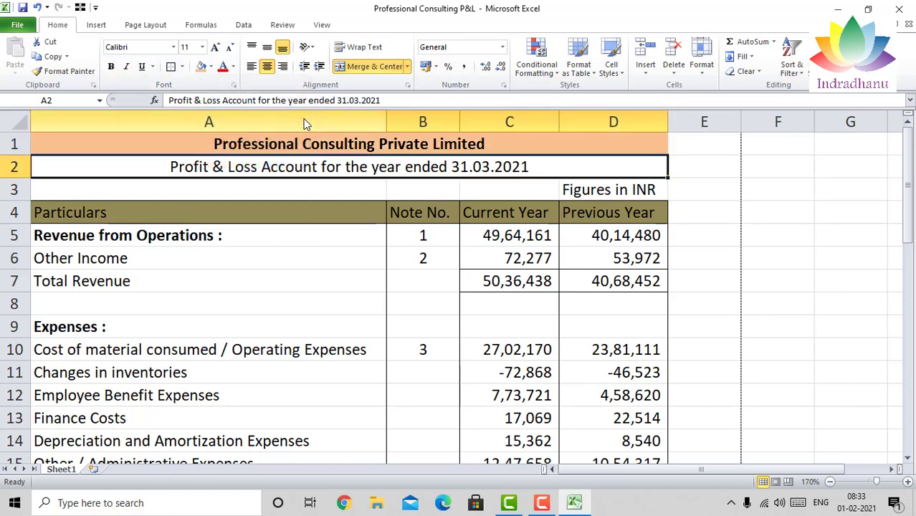
key("Left")
key("Up")
key("Up")
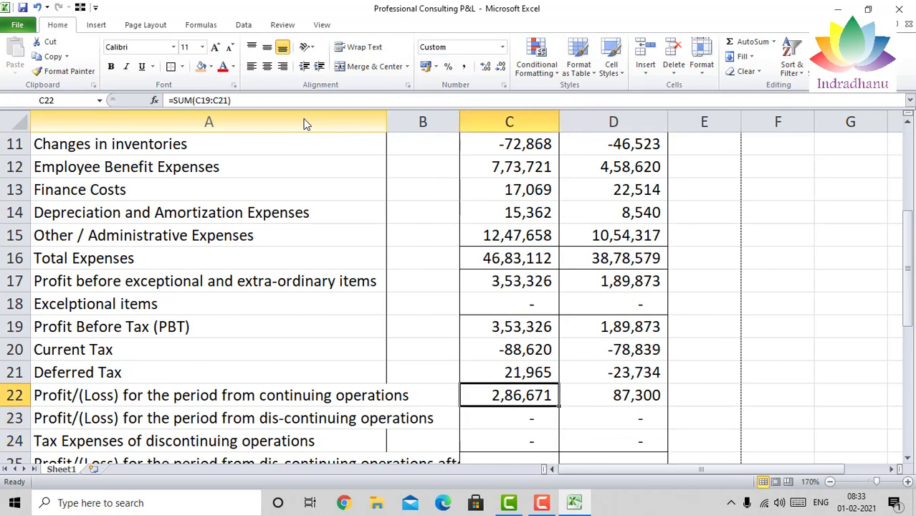
key("Down")
key("Down")
key("Down")
key("Up")
key("Left")
key("Up")
key("Up")
key("Left")
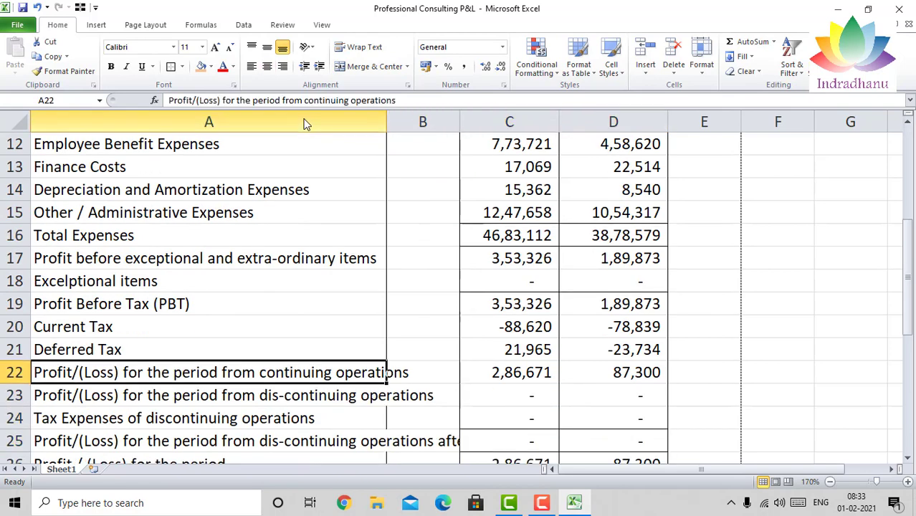
key("shift+Down")
key("shift+Down")
key("shift+Up")
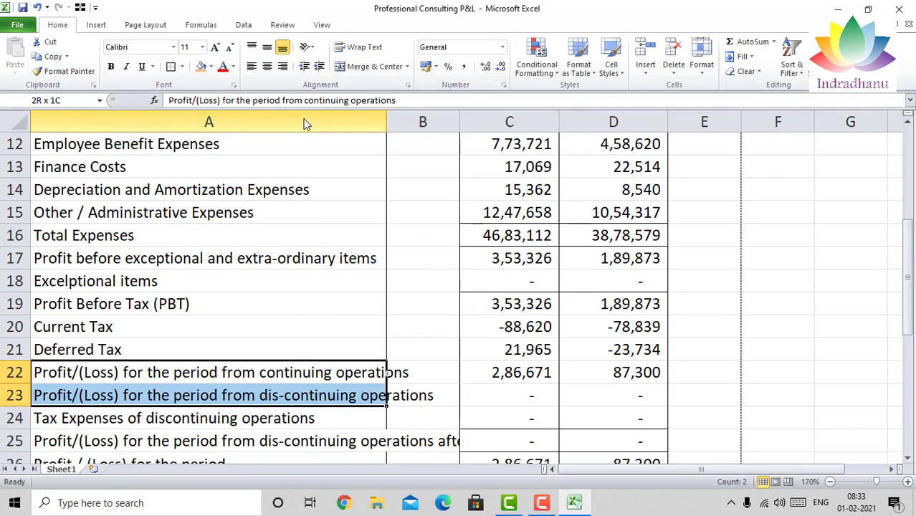
left_click(365, 48)
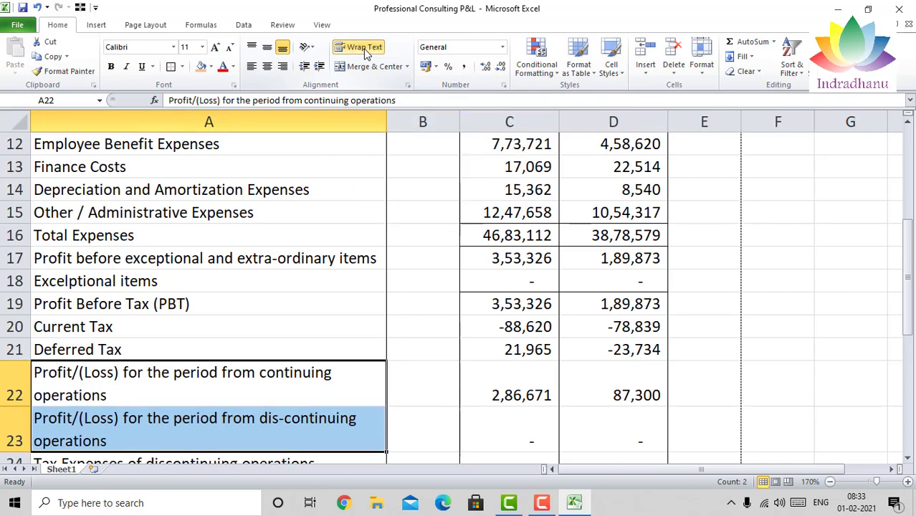
Wrap the text of the after-tax dis-continuing operations profit label in A25
key("Down")
key("Down")
key("Down")
key("Down")
key("Down")
key("Up")
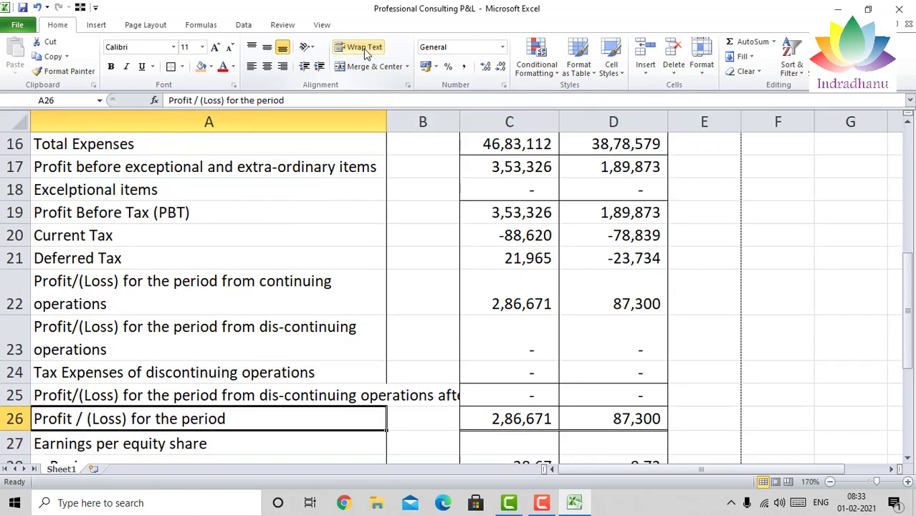
key("Up")
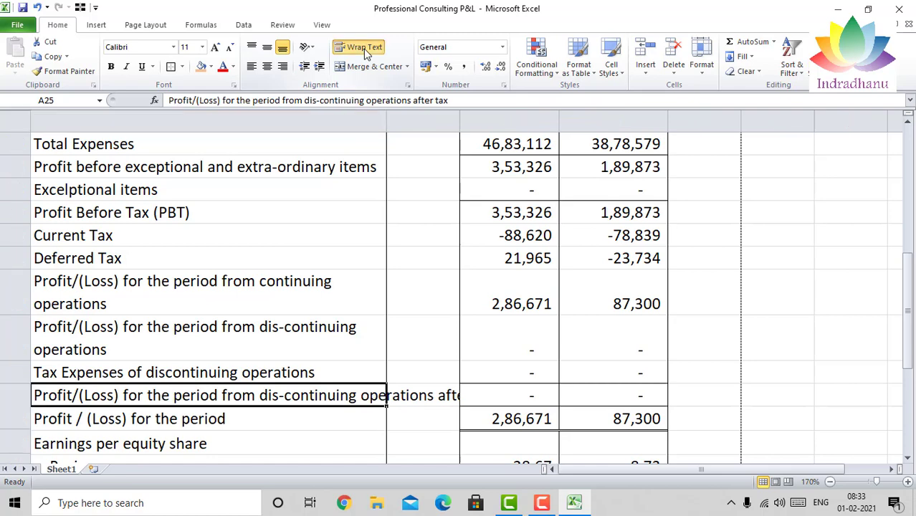
left_click(365, 52)
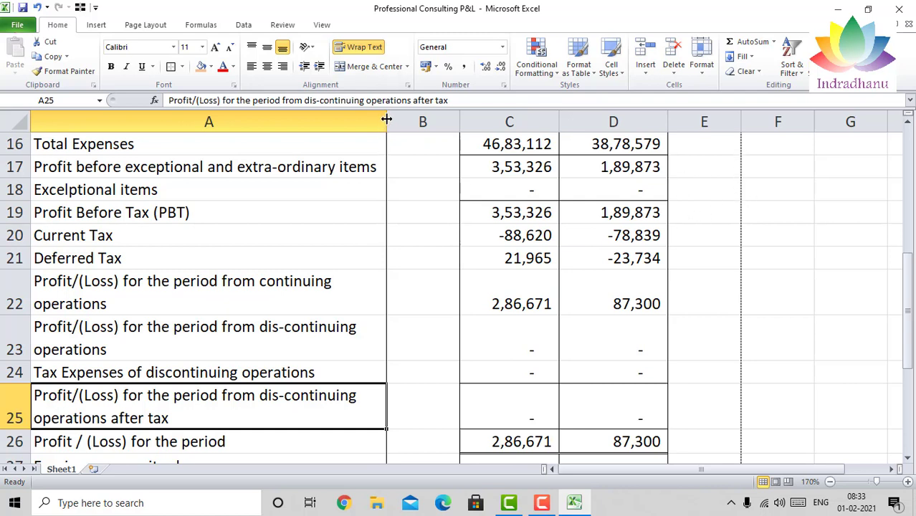
Widen column A so the labels in rows 22 and 23 fit on one line, and autofit row 22's height
left_click_drag(387, 118, 436, 117)
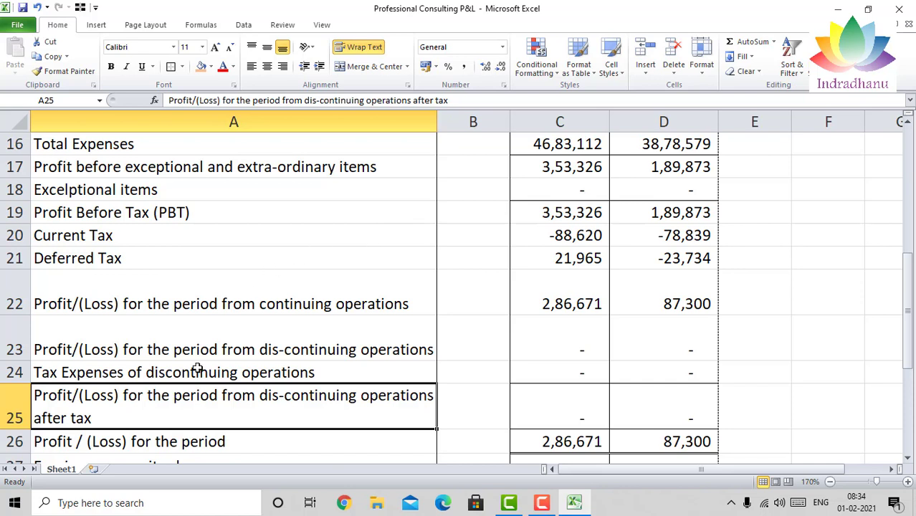
left_click(134, 288)
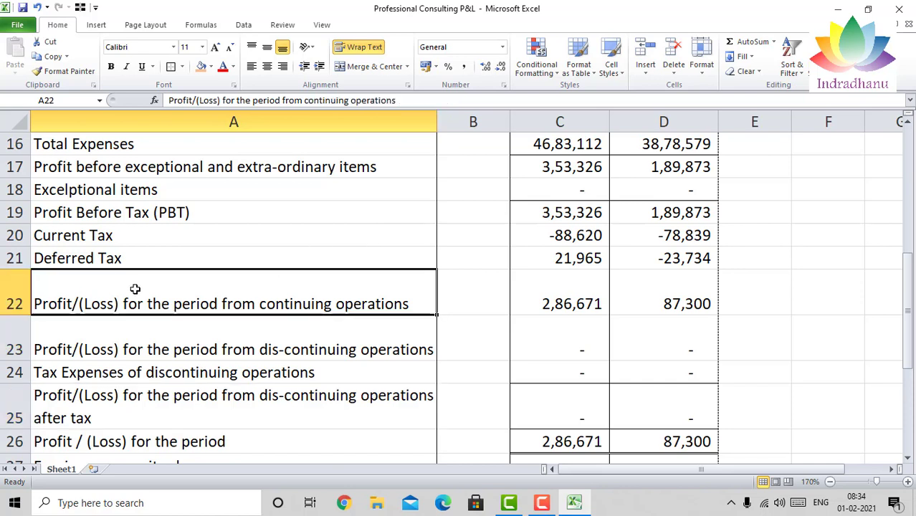
double_click(16, 316)
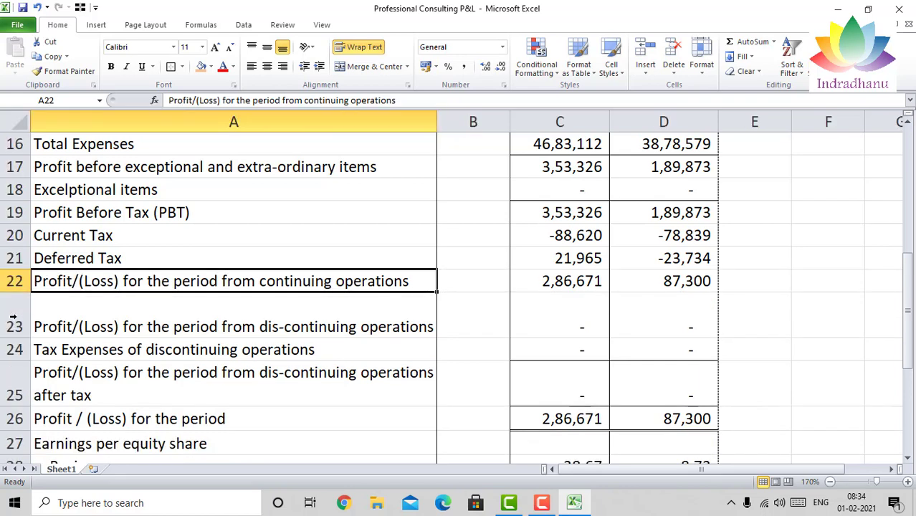
Try to autofit row 23 to a single text line, widening column A slightly
left_click(164, 310)
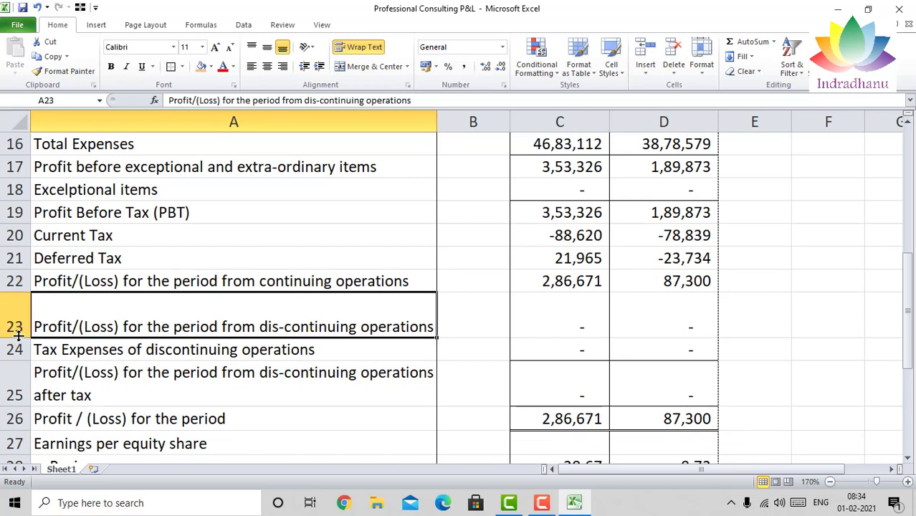
left_click(63, 386)
double_click(21, 338)
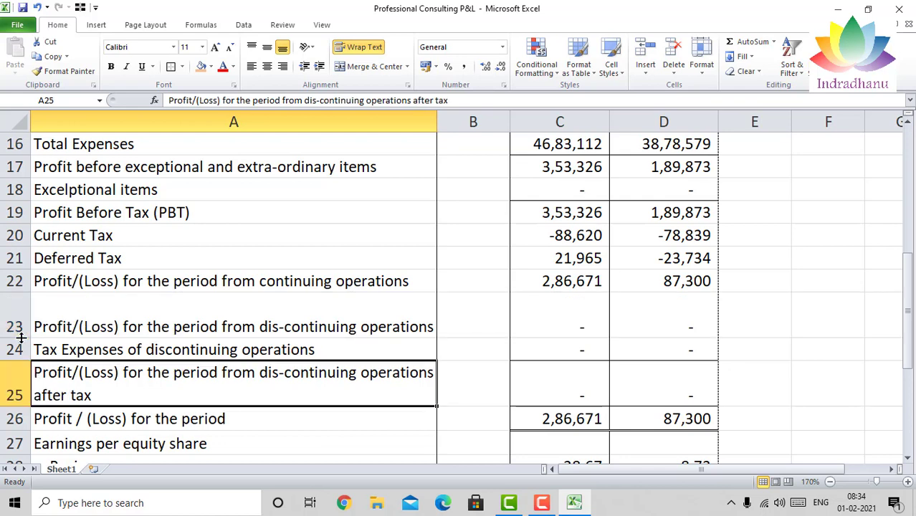
left_click_drag(437, 118, 450, 117)
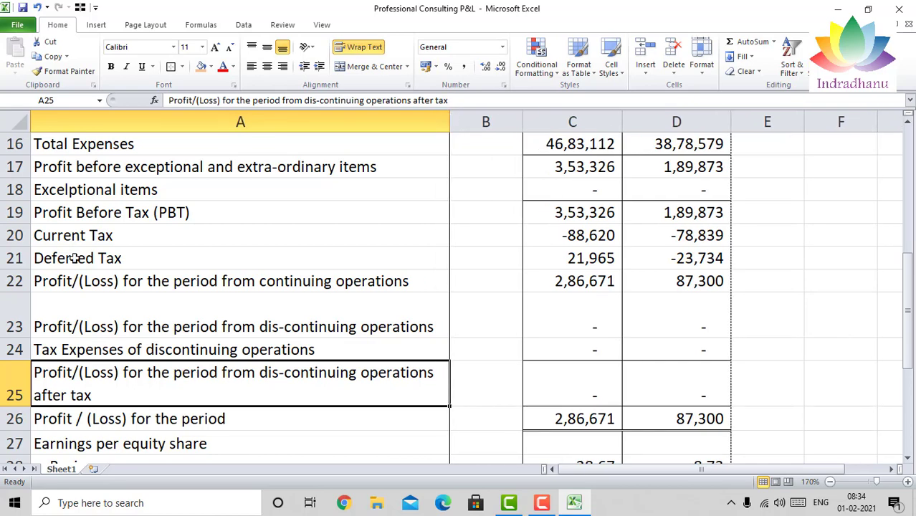
double_click(22, 335)
left_click(226, 318)
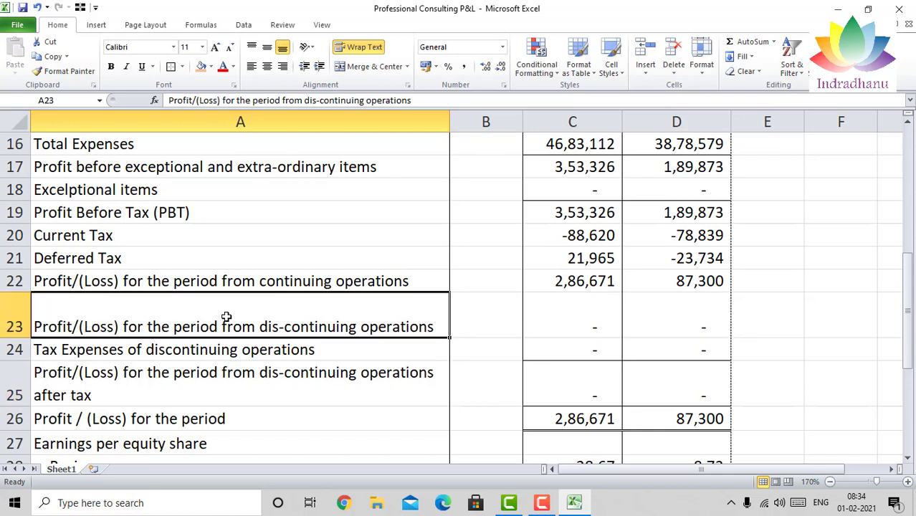
key("F2")
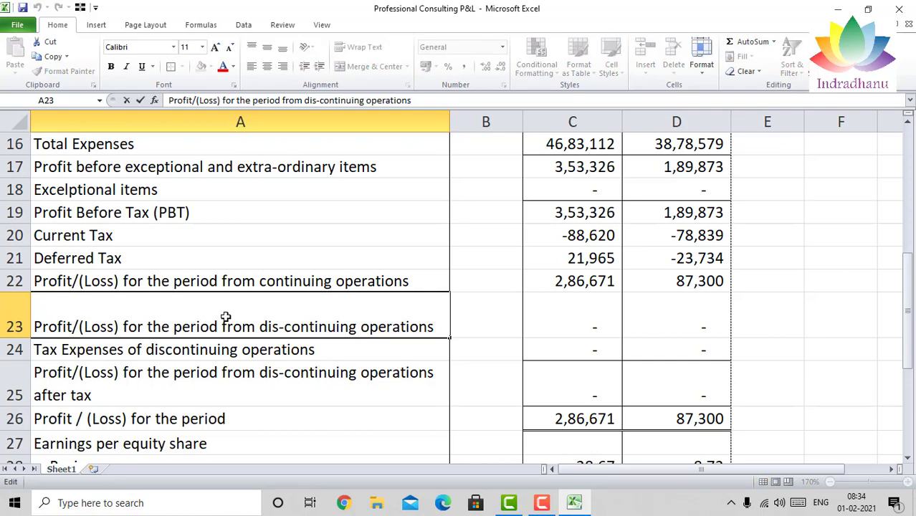
key("Return")
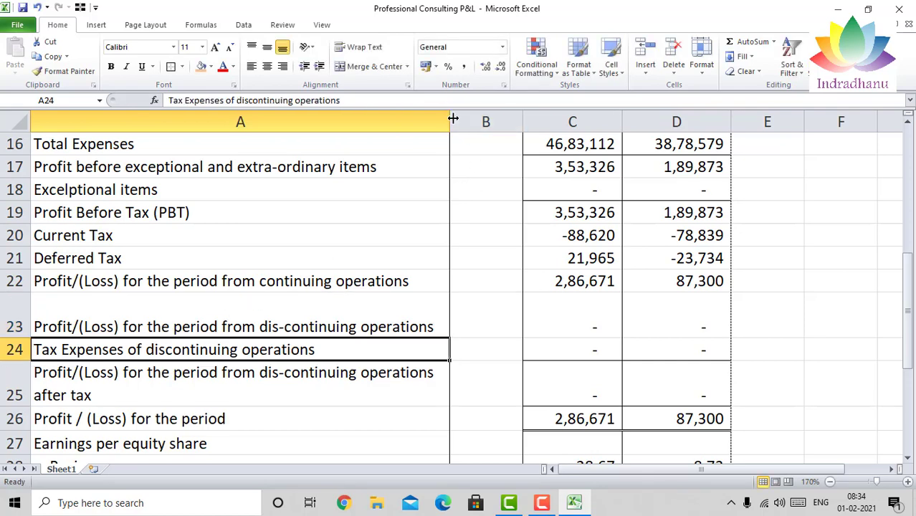
Fit row 23's height to a single text line and autofit the width of column A
left_click_drag(450, 119, 479, 119)
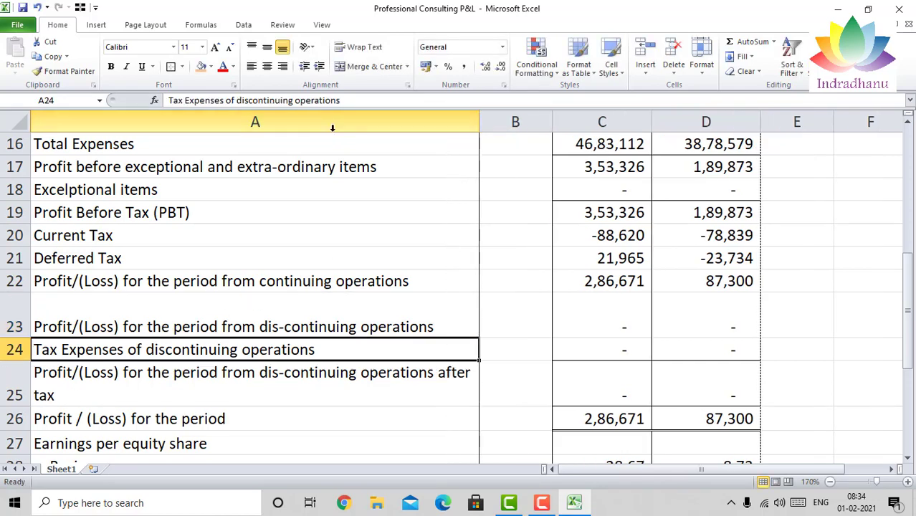
left_click_drag(22, 337, 22, 335)
double_click(22, 336)
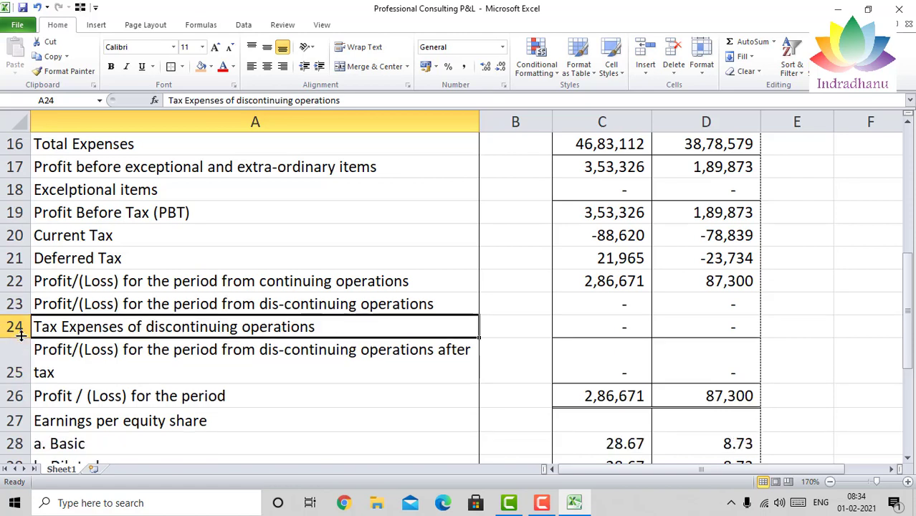
double_click(479, 116)
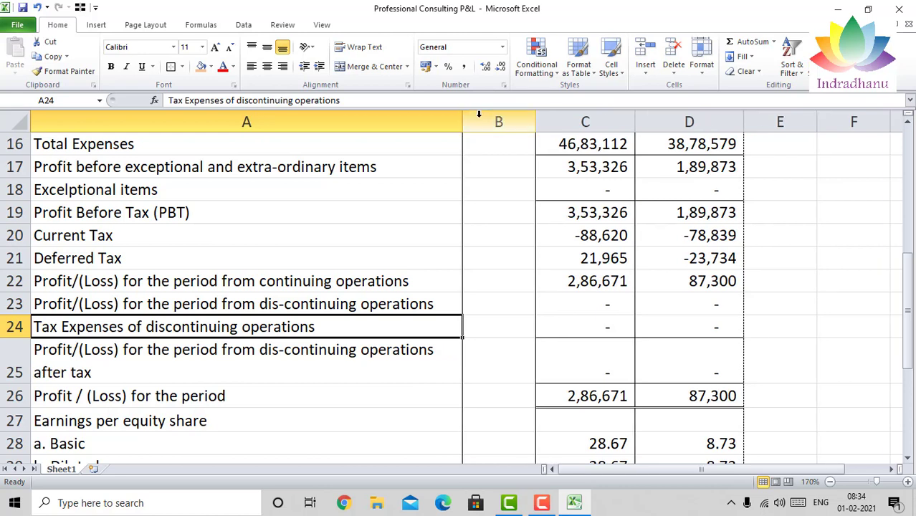
left_click(95, 376)
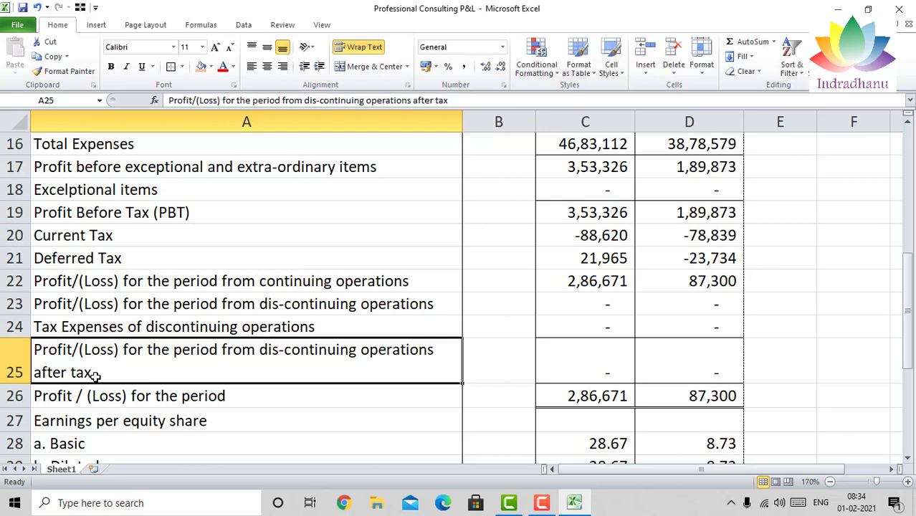
Save the Professional Consulting P&L workbook under its existing name
left_click(17, 23)
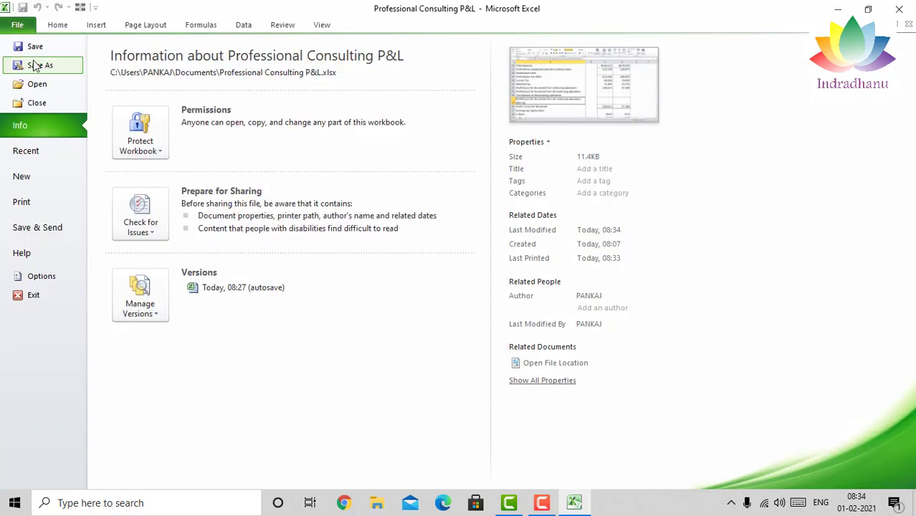
left_click(35, 47)
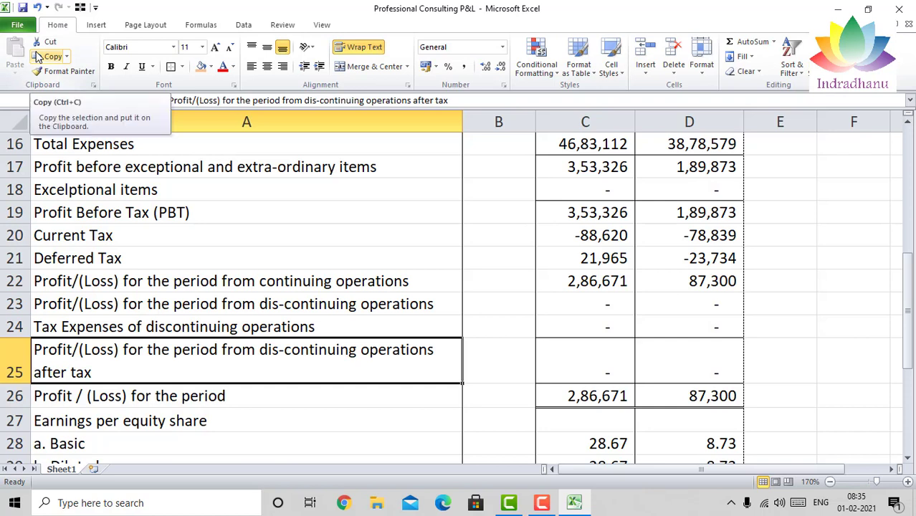
left_click(325, 187)
key("ctrl+s")
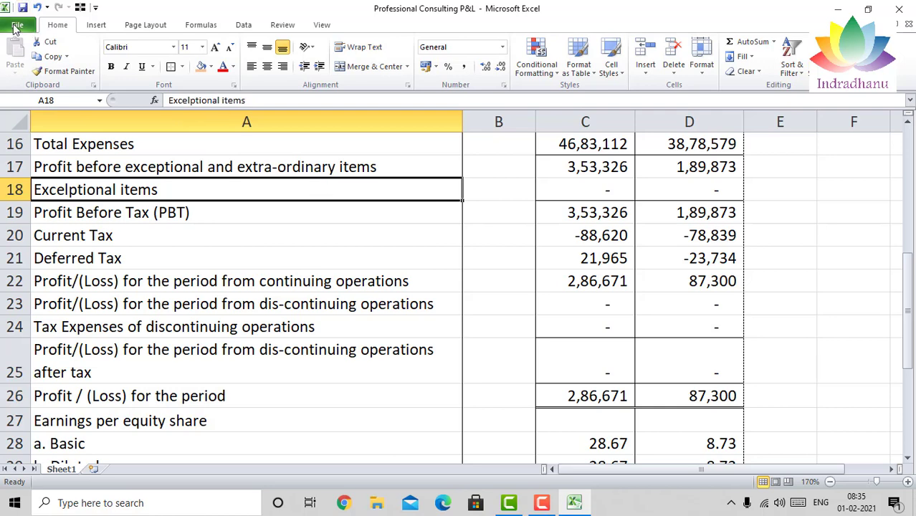
Check the statement's layout in the print preview and return to the worksheet
left_click(16, 27)
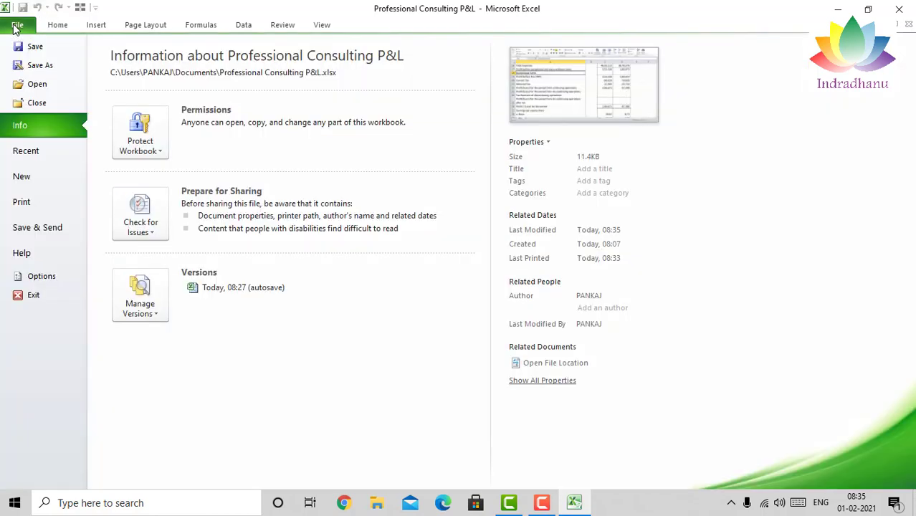
left_click(49, 205)
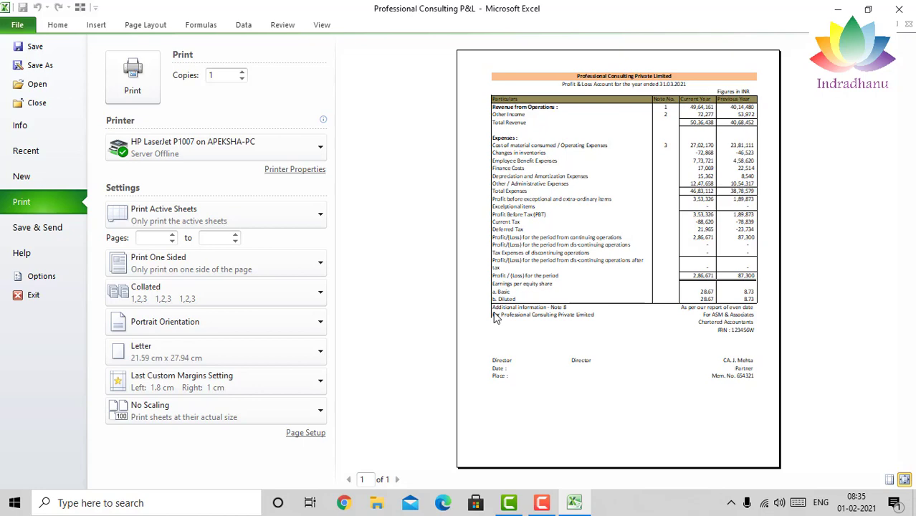
key("Escape")
Remove all borders from the additional information and company sign-off lines in A30:A31
key("Down")
key("Down")
key("Down")
key("Down")
key("Down")
key("Down")
key("Down")
key("Down")
key("Down")
key("Down")
key("Down")
key("Down")
key("Down")
key("Down")
key("Down")
key("Down")
key("Down")
key("Down")
key("Down")
key("Down")
key("Up")
key("Up")
key("Up")
key("Up")
key("Up")
key("Up")
key("Up")
key("Up")
key("Up")
key("Up")
key("Up")
key("Up")
key("Up")
key("Up")
key("Up")
key("Up")
key("Up")
key("Up")
key("Up")
key("Down")
key("Down")
key("Down")
key("Down")
key("Down")
key("Down")
key("Down")
key("Up")
key("shift+Down")
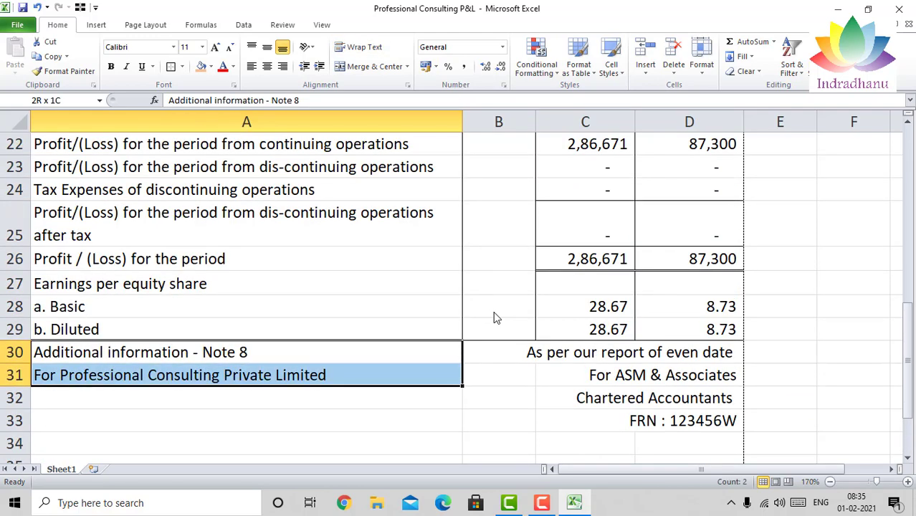
left_click(182, 67)
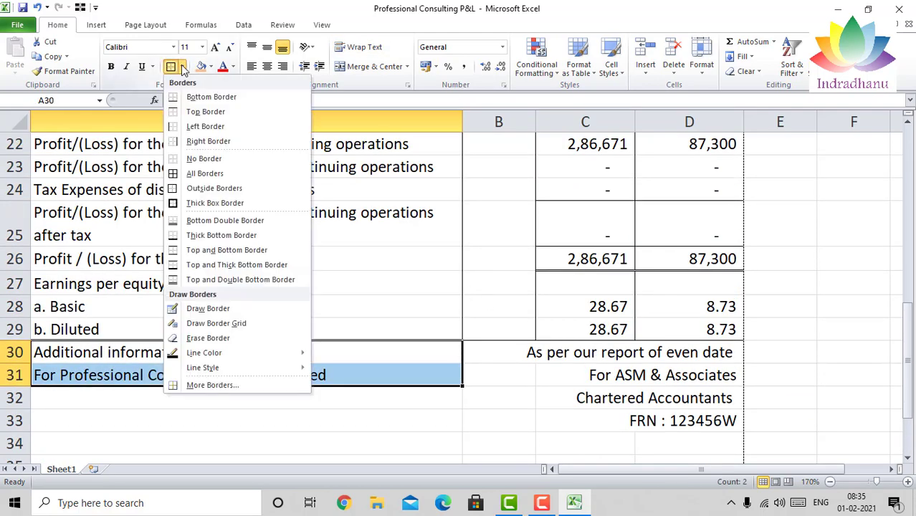
left_click(218, 159)
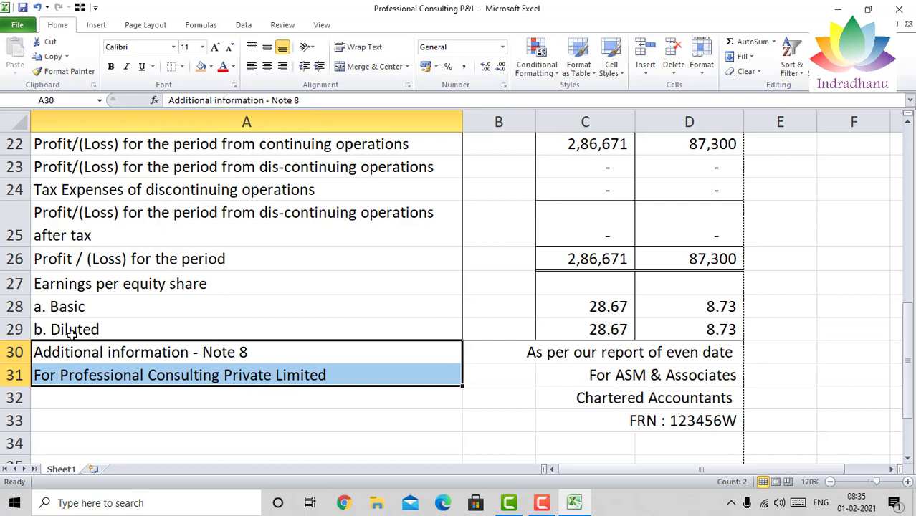
Add a bottom border and a left border to the diluted earnings label in A29
left_click(170, 284)
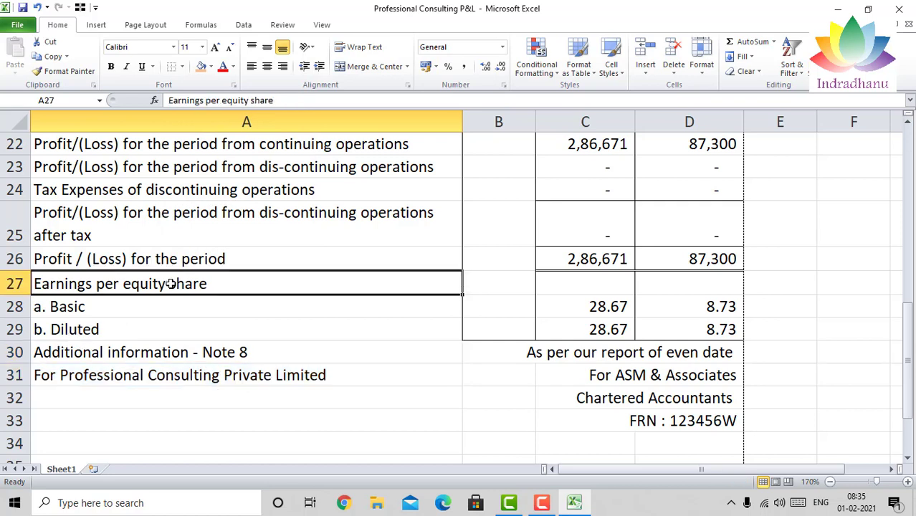
left_click(426, 329)
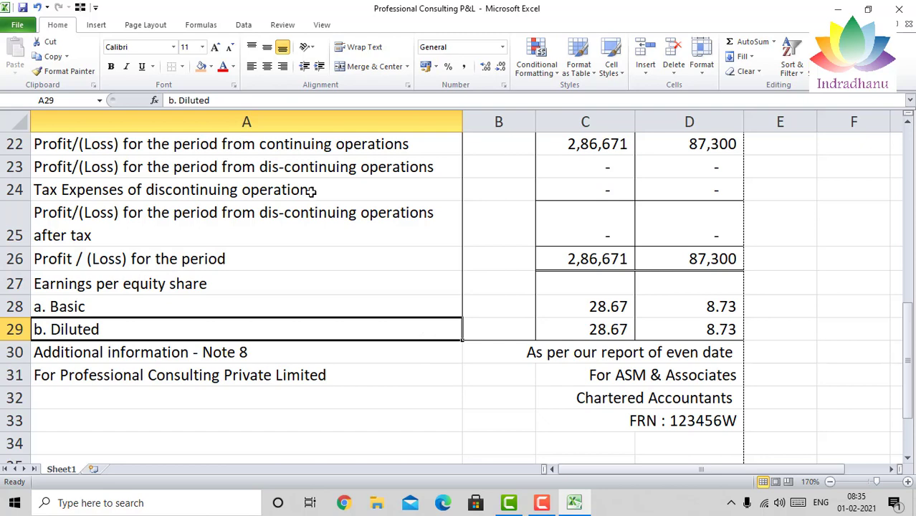
left_click(182, 66)
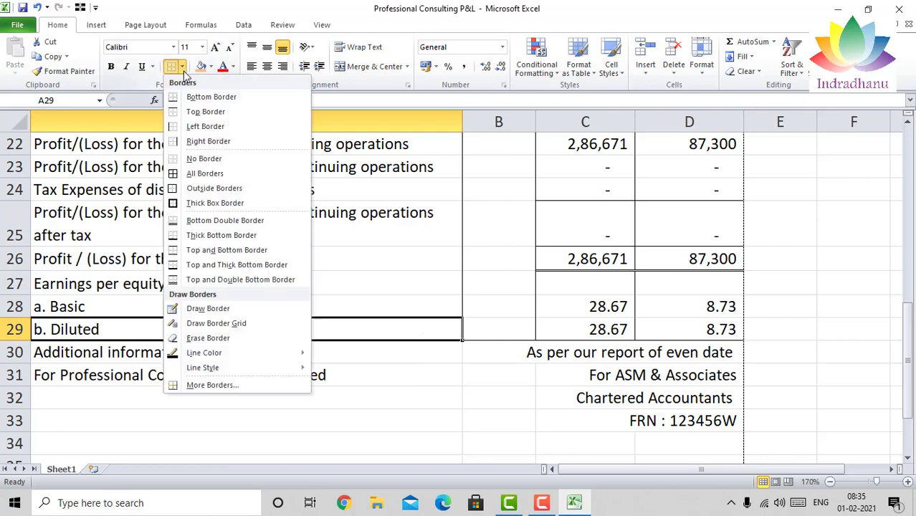
left_click(192, 100)
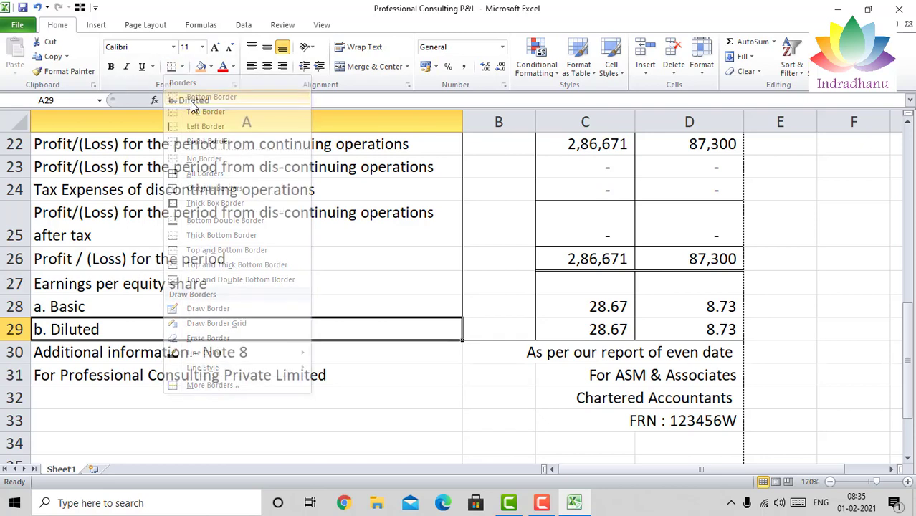
left_click(183, 68)
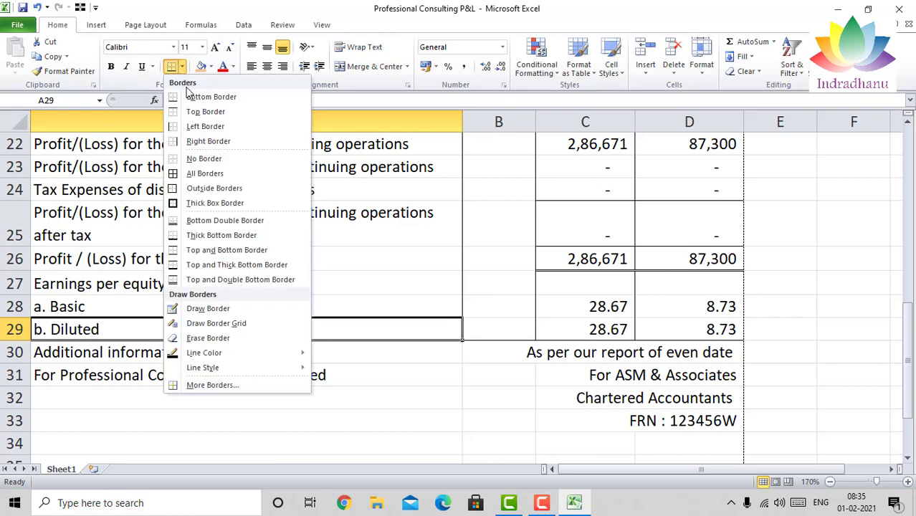
left_click(198, 127)
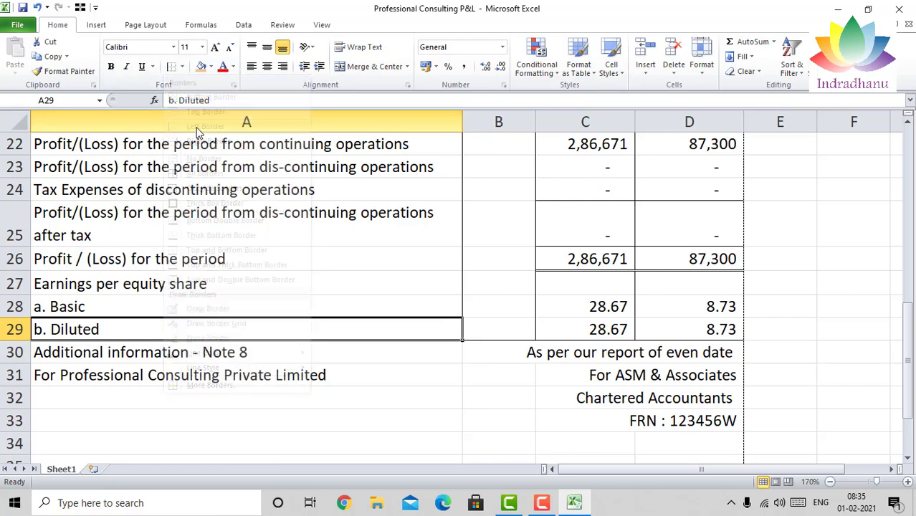
Open the print preview to inspect the borders around the end of the statement
left_click(18, 25)
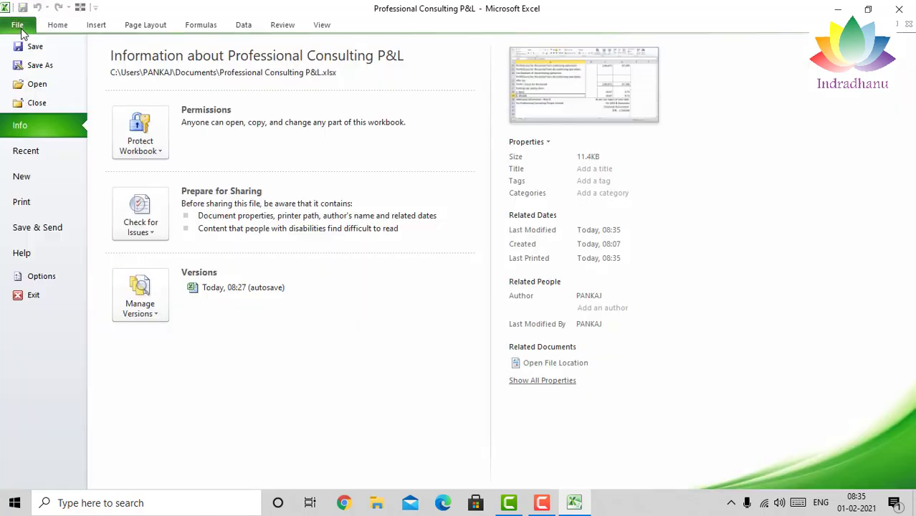
left_click(41, 208)
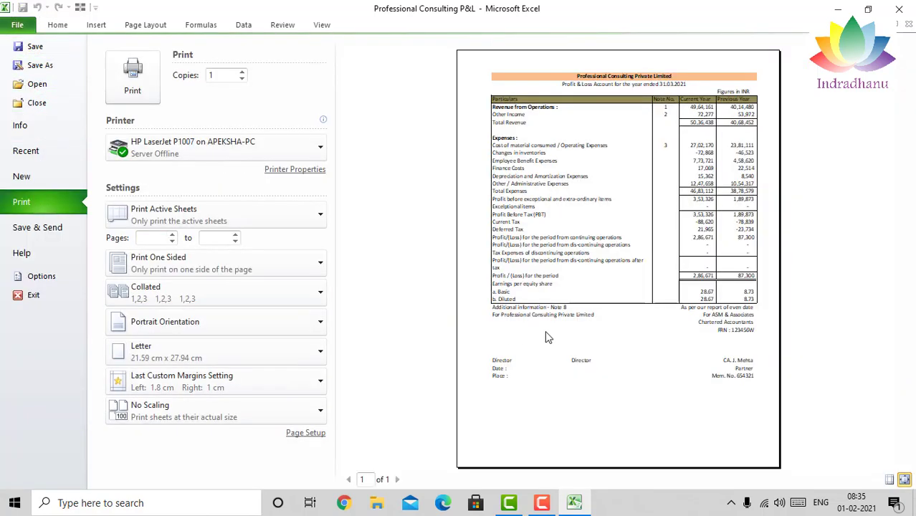